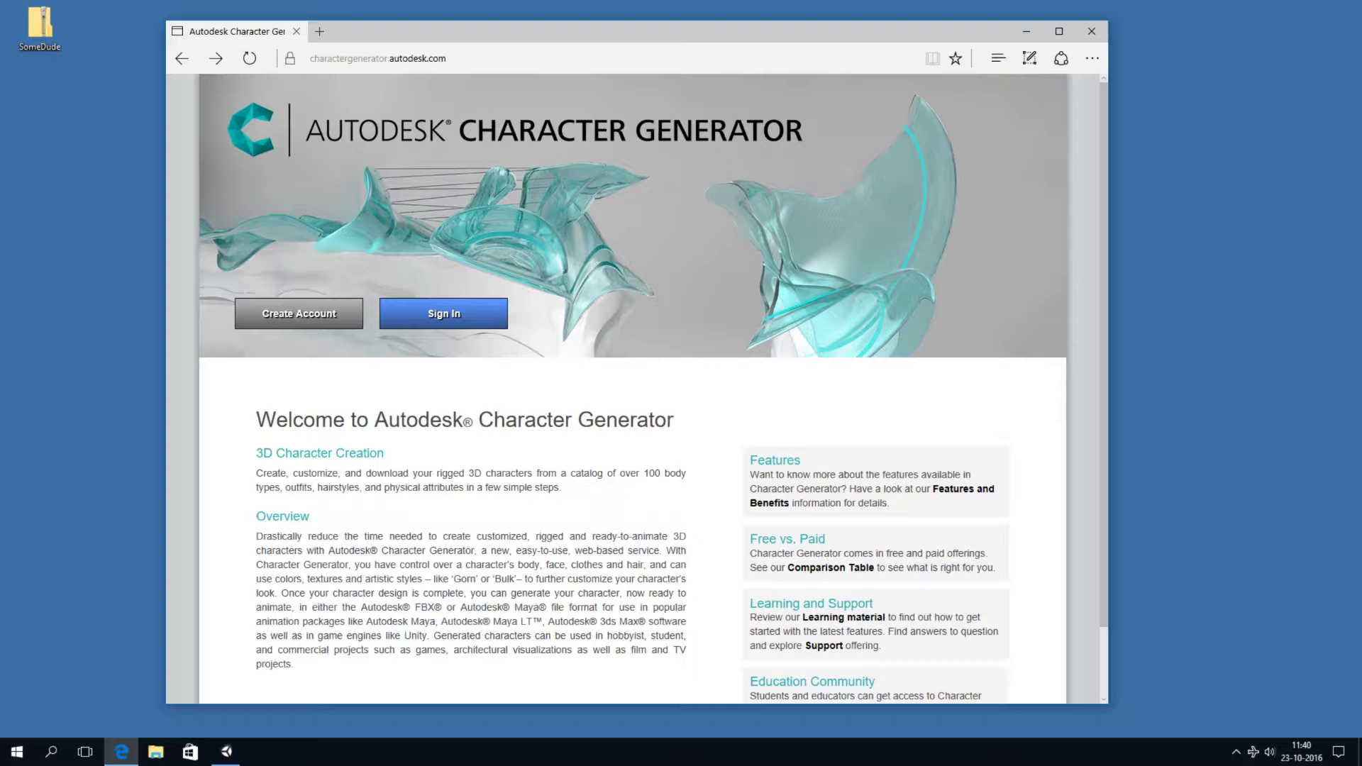
# - Look over the Character Generator welcome page and sign in to the account
pyautogui.scroll(-1, 602, 447)
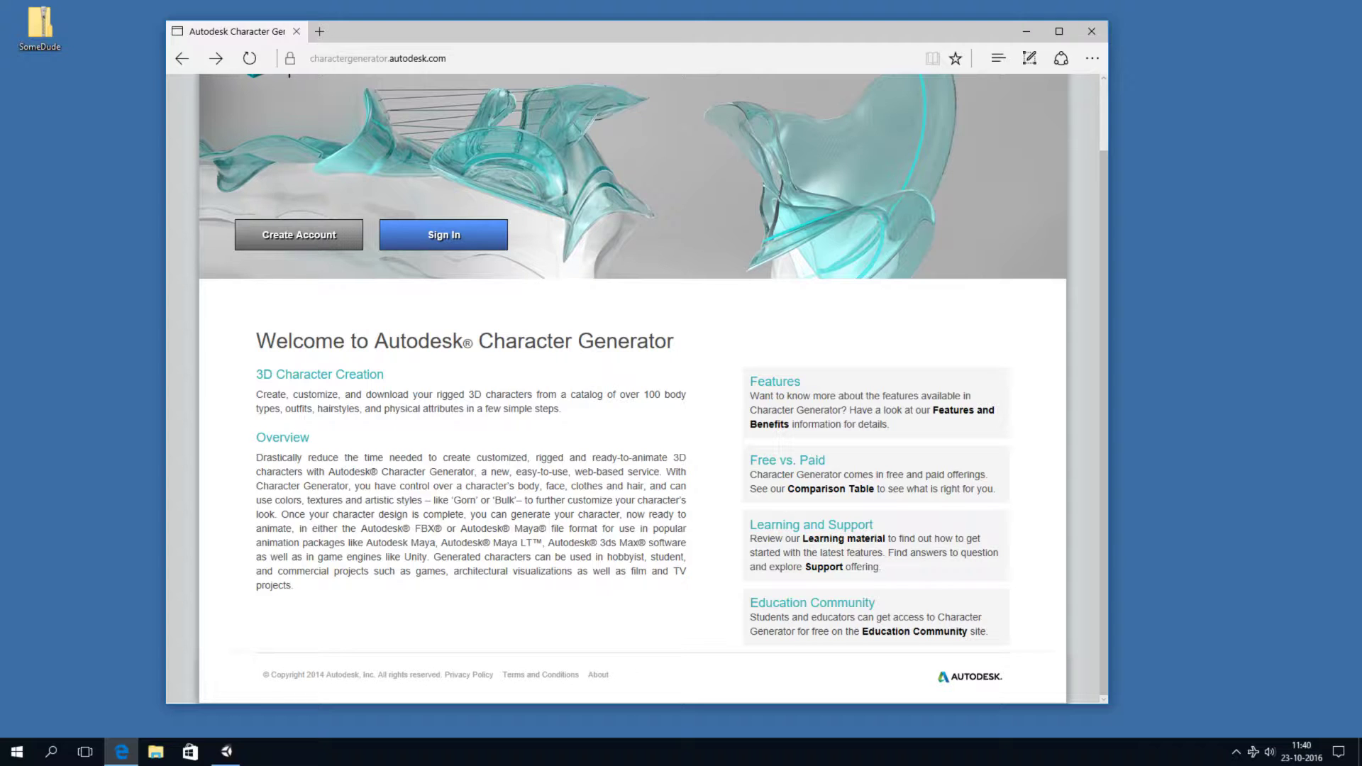
pyautogui.scroll(1, 624, 513)
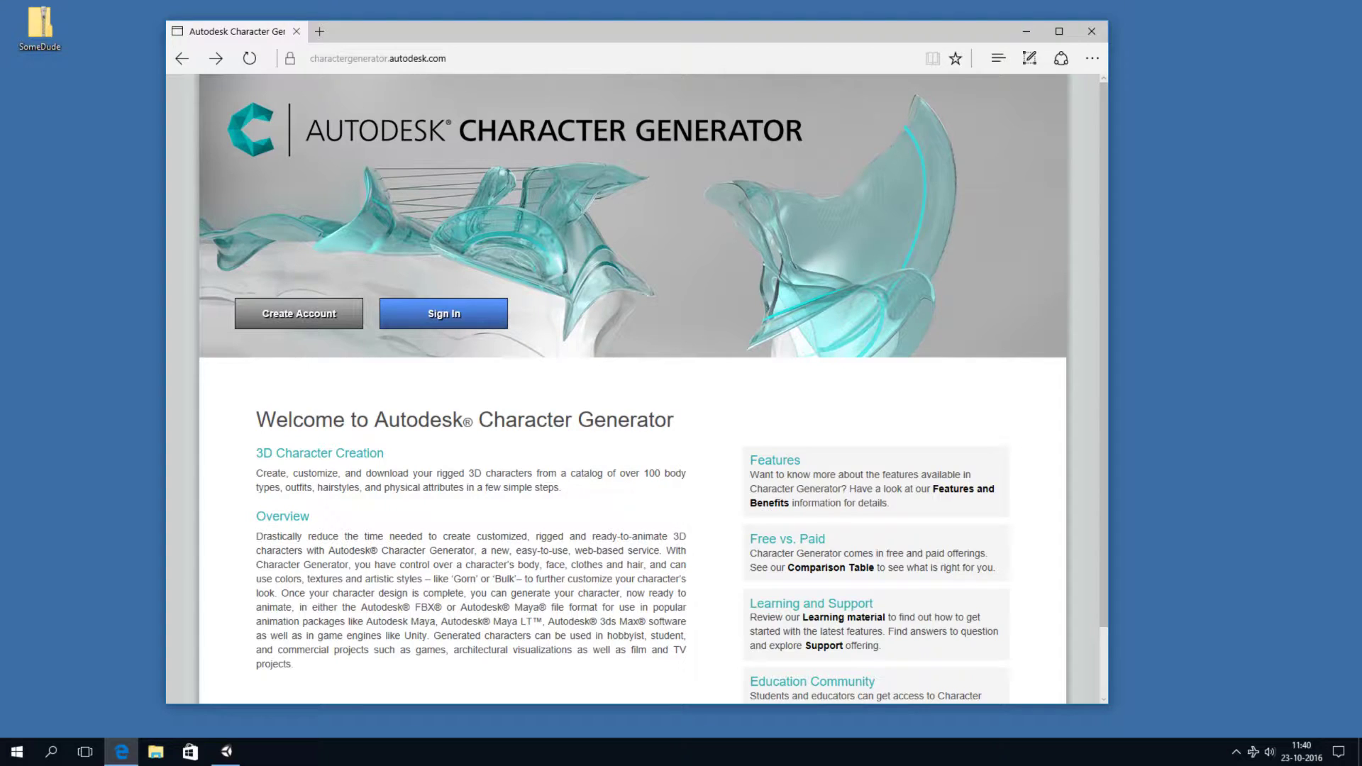
pyautogui.click(454, 319)
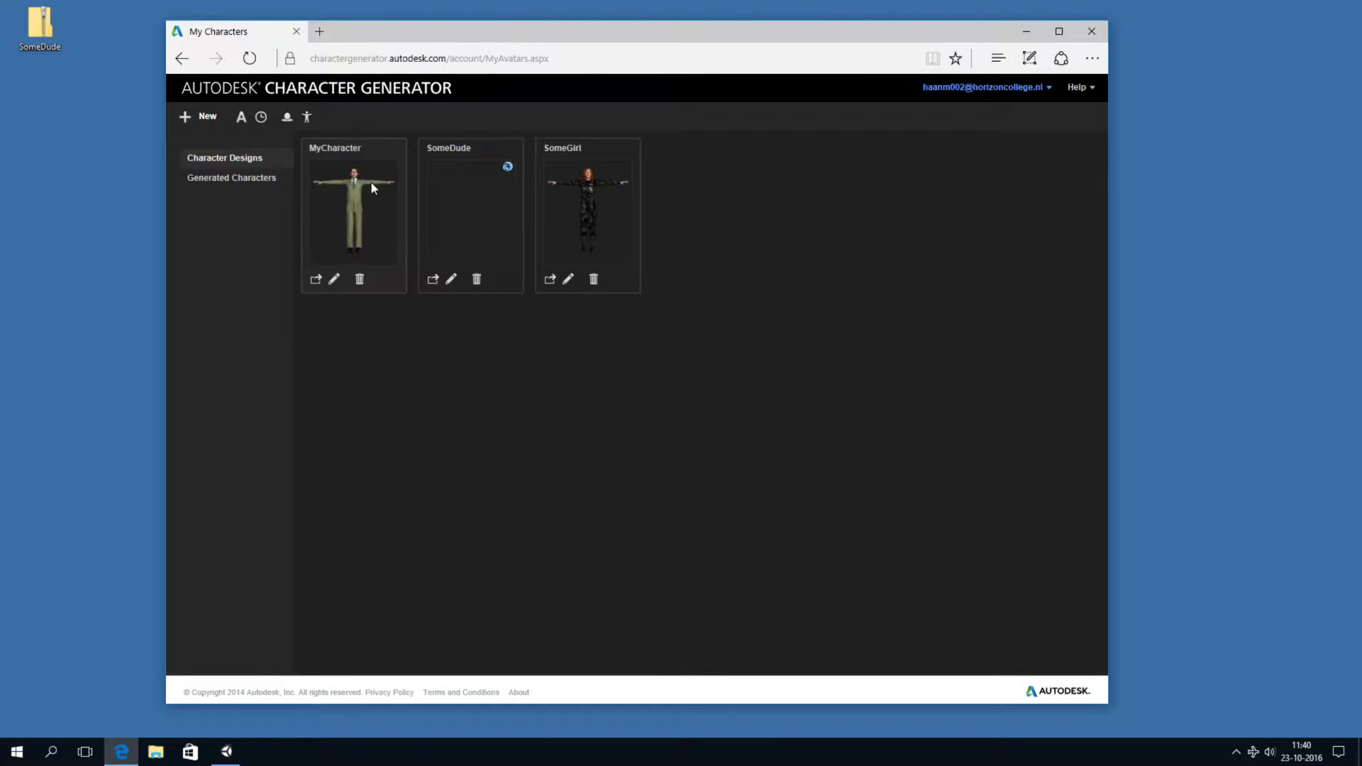
# - Start a new character design based on the standard character Edgar and open it for customization
pyautogui.click(204, 118)
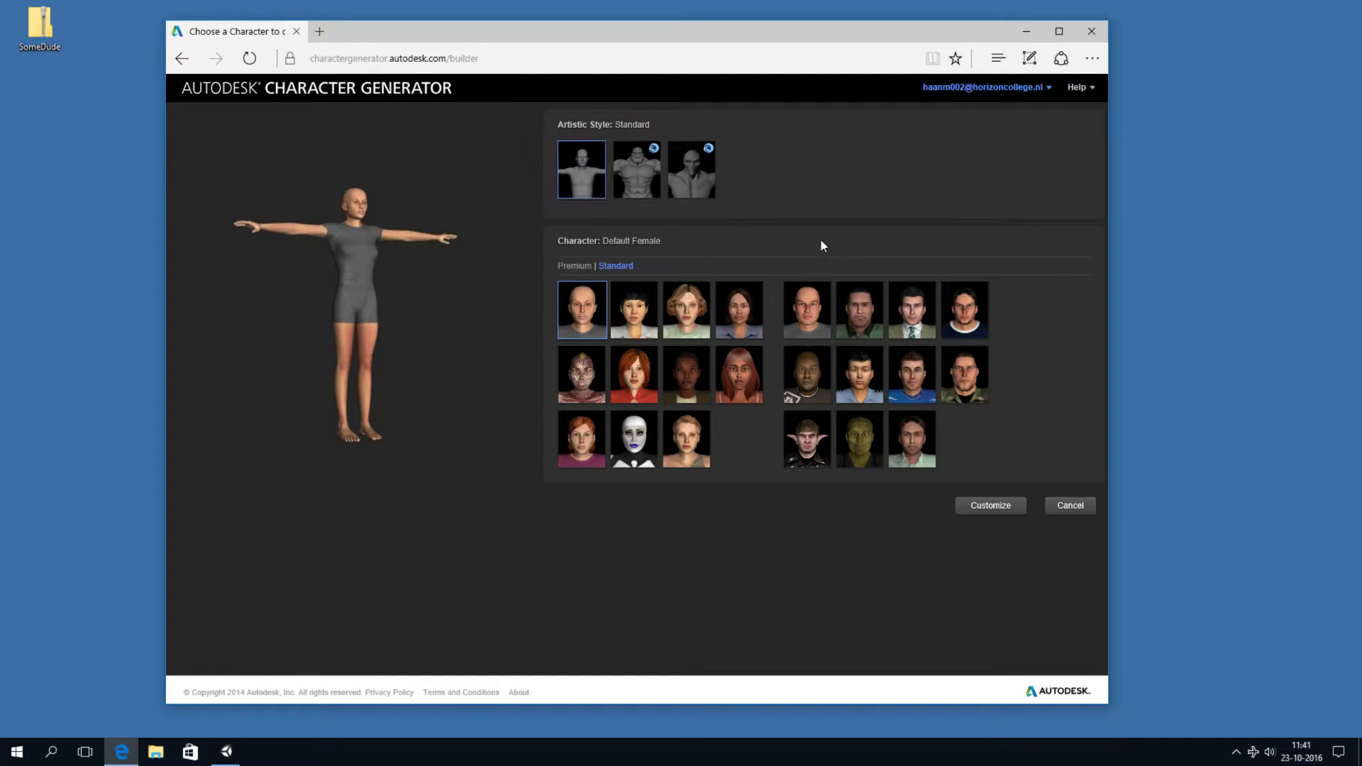
pyautogui.click(922, 329)
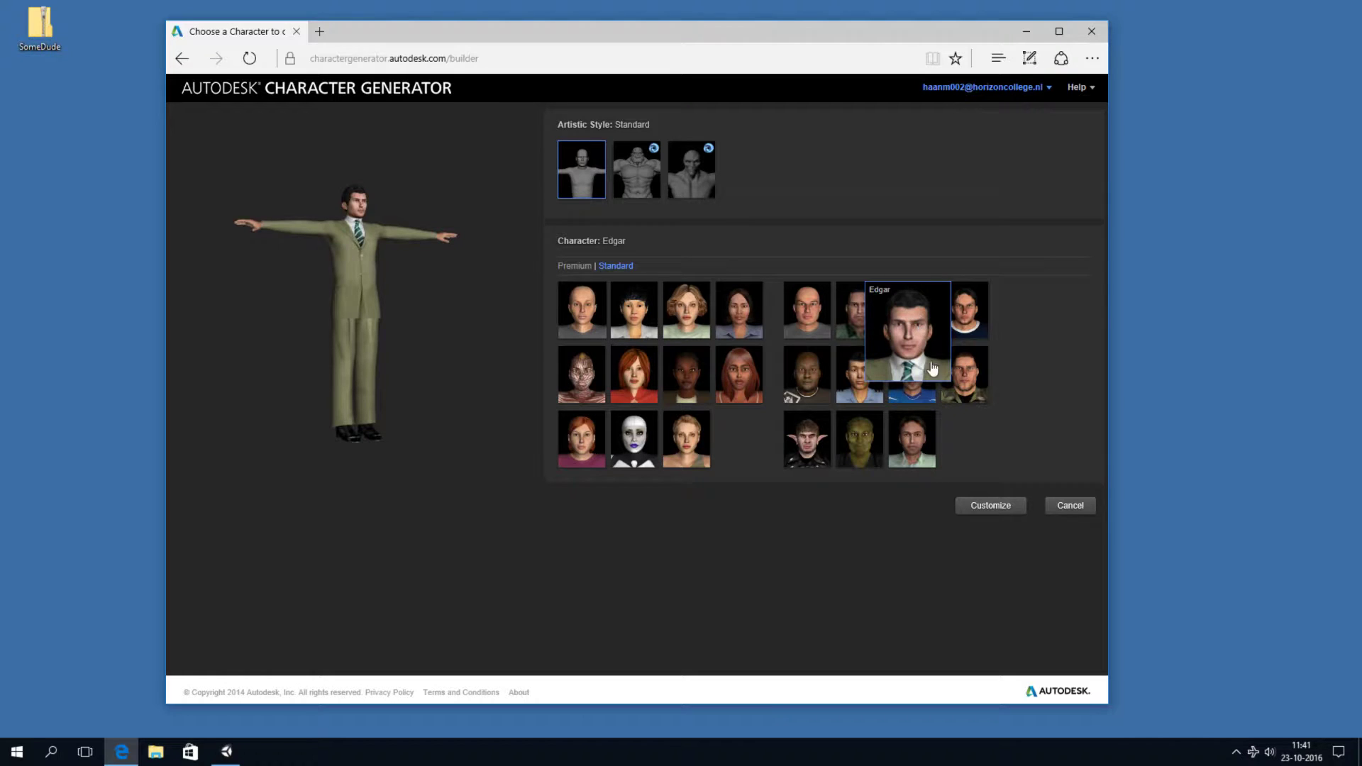
pyautogui.click(1004, 508)
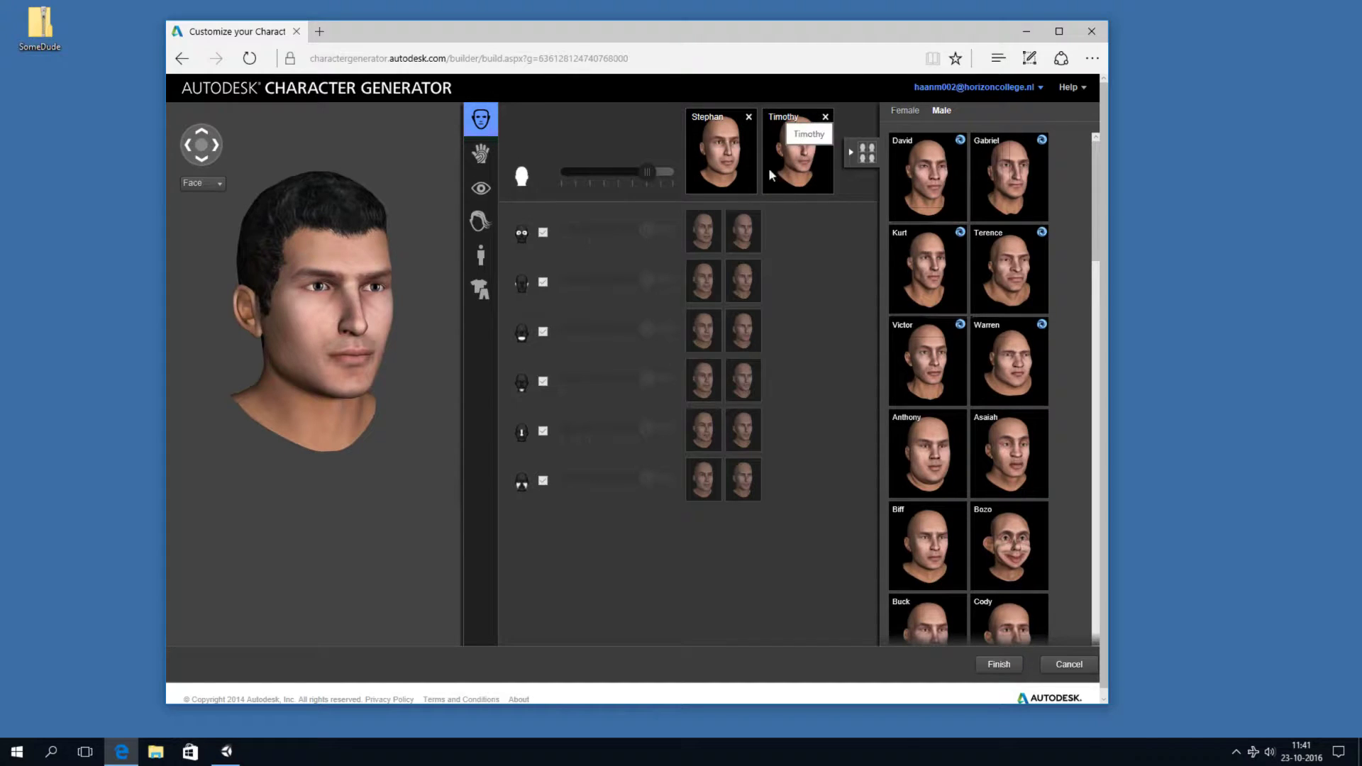
# - Remove Stephan from the two source faces being blended for the character's head
pyautogui.moveTo(653, 183)
pyautogui.mouseDown()
pyautogui.moveTo(566, 178)
pyautogui.moveTo(698, 186)
pyautogui.moveTo(567, 187)
pyautogui.moveTo(681, 189)
pyautogui.moveTo(645, 195)
pyautogui.mouseUp()
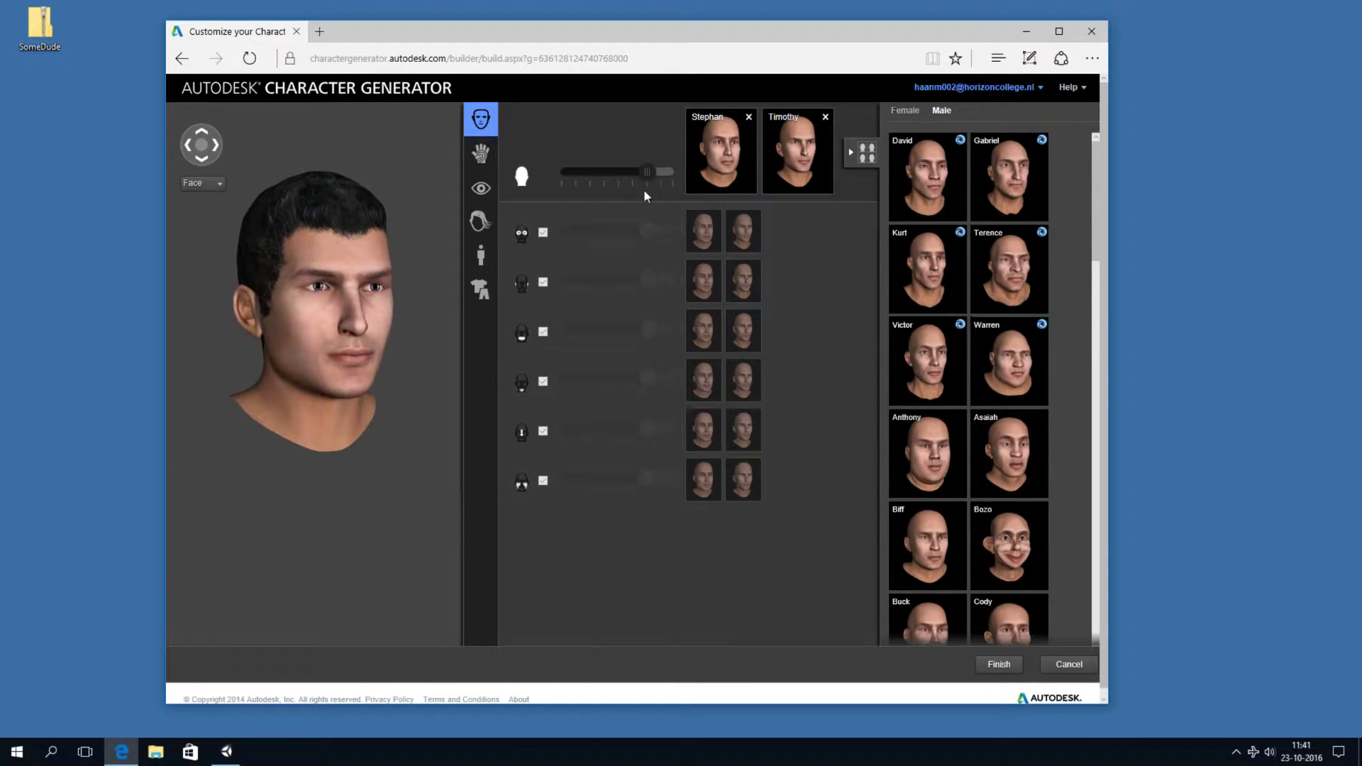
pyautogui.scroll(-1, 1006, 340)
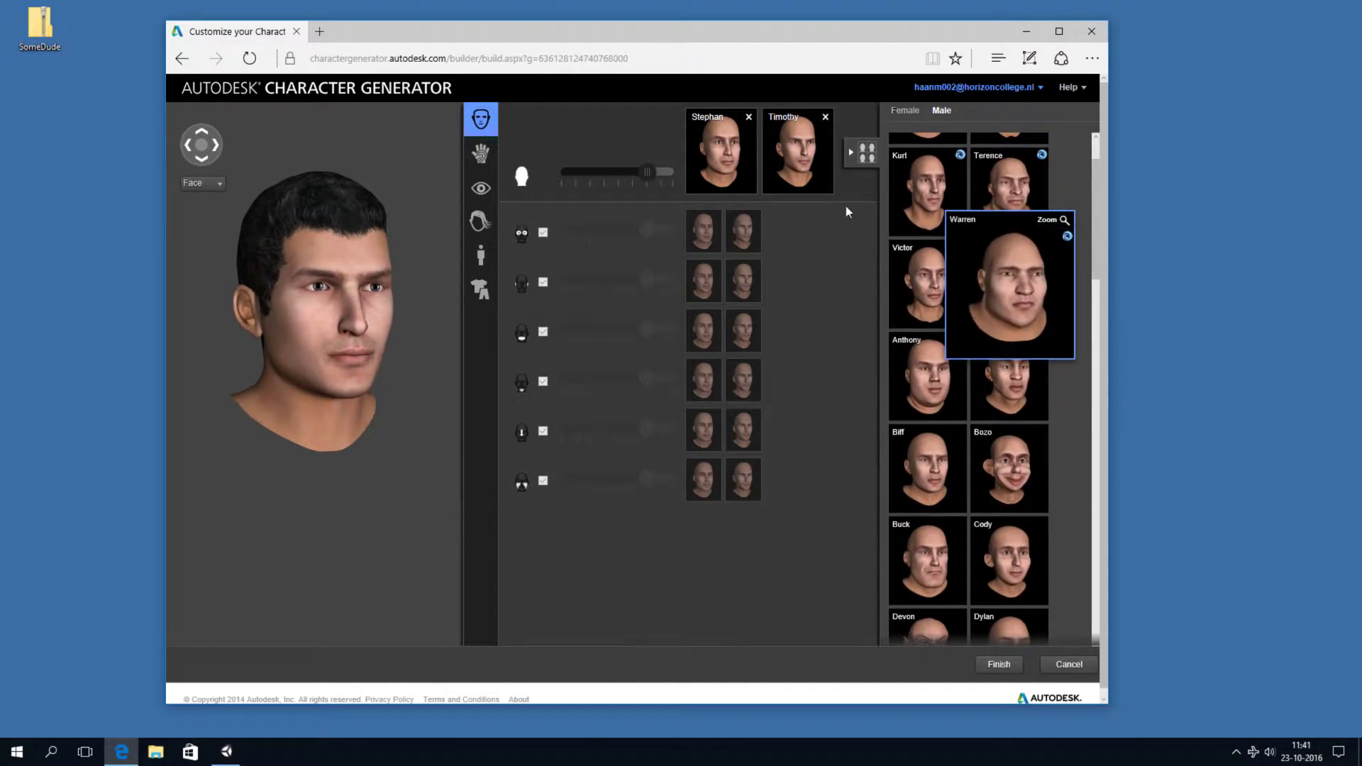
pyautogui.click(749, 117)
# - Add the male face Bozo as the second source beside Timothy and shift the overall face blend partway toward Bozo
pyautogui.scroll(-2, 922, 298)
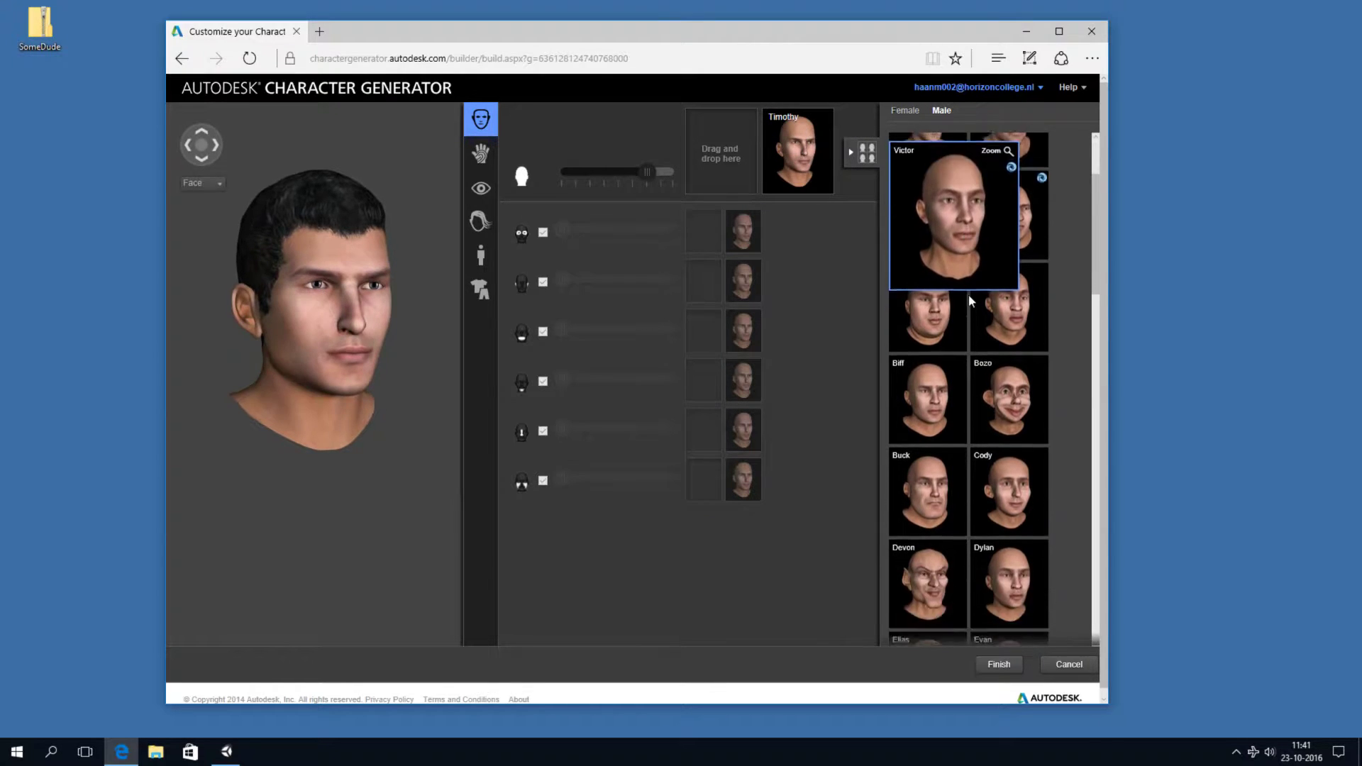
pyautogui.moveTo(1020, 352)
pyautogui.scroll(-2, 1061, 323)
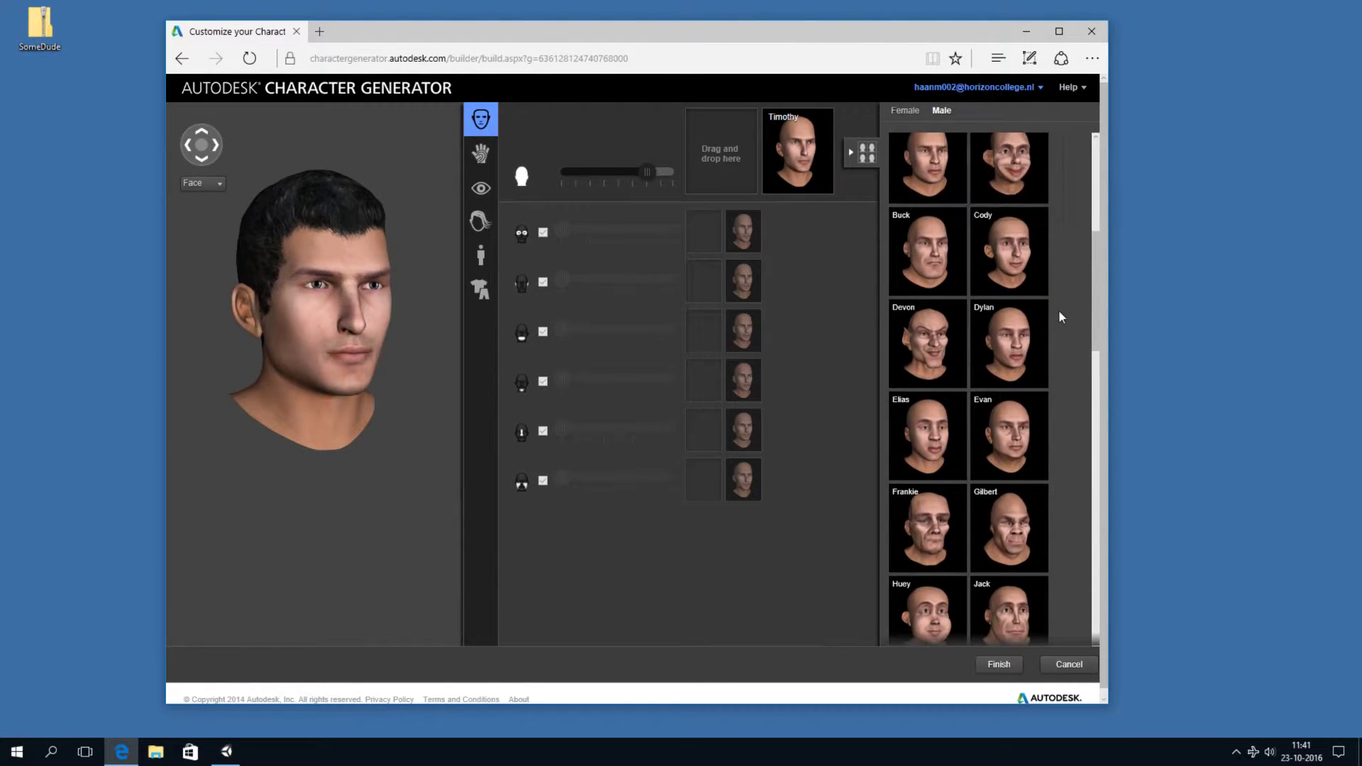
pyautogui.scroll(-4, 1064, 323)
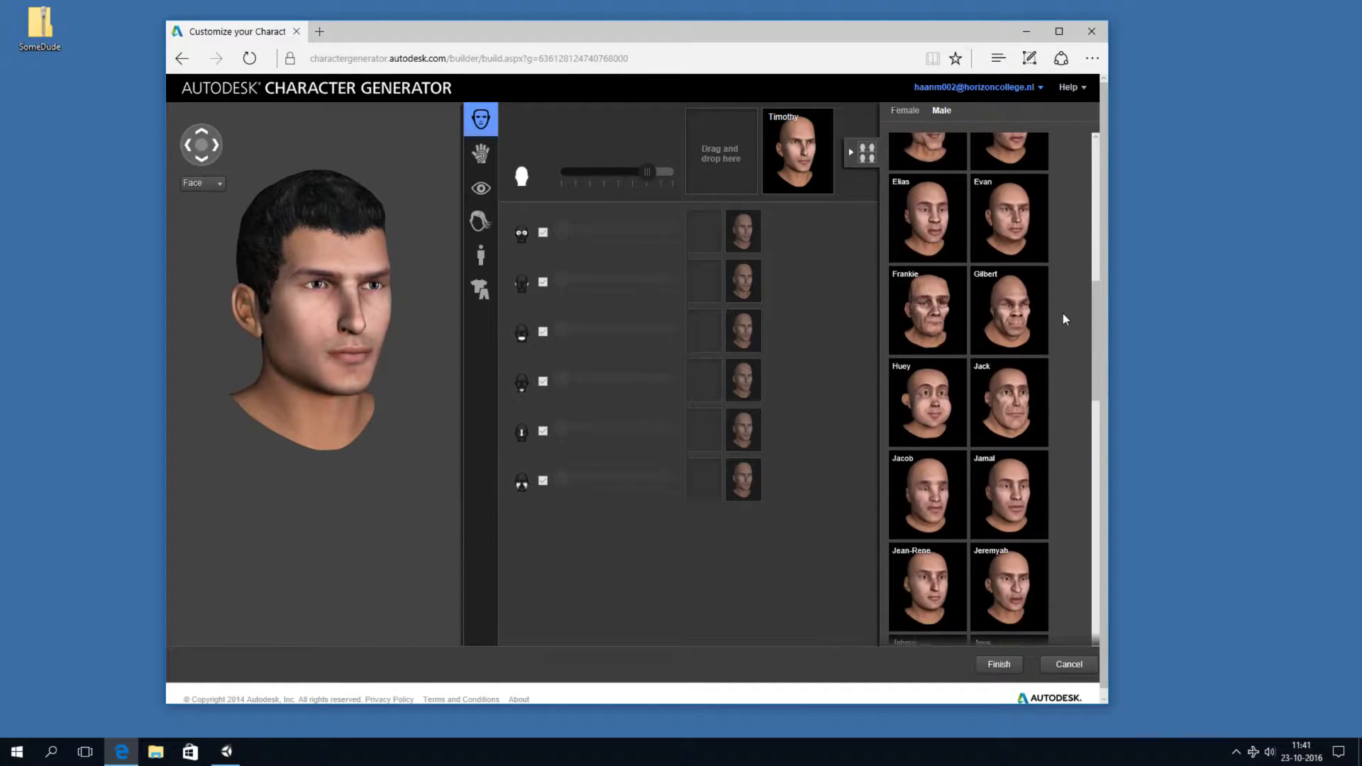
pyautogui.scroll(-3, 1057, 339)
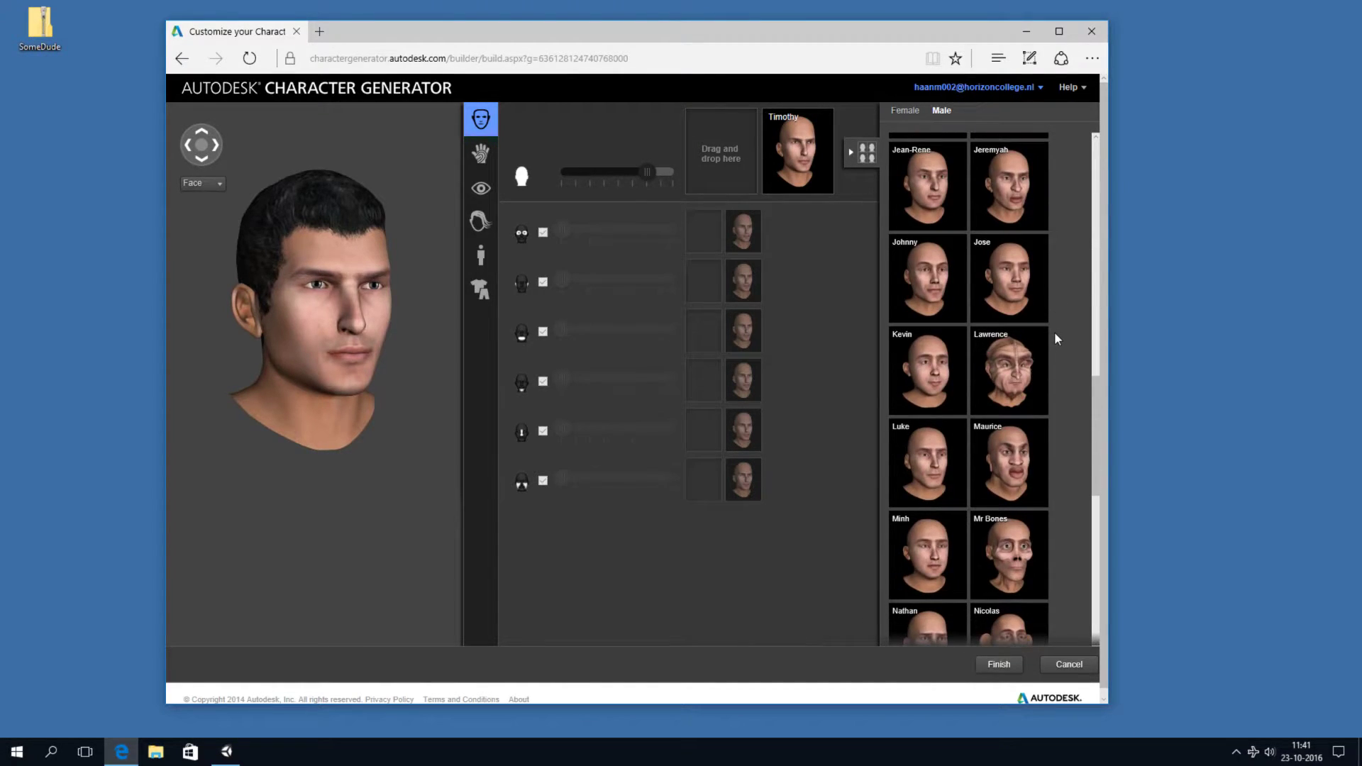
pyautogui.scroll(-5, 1057, 339)
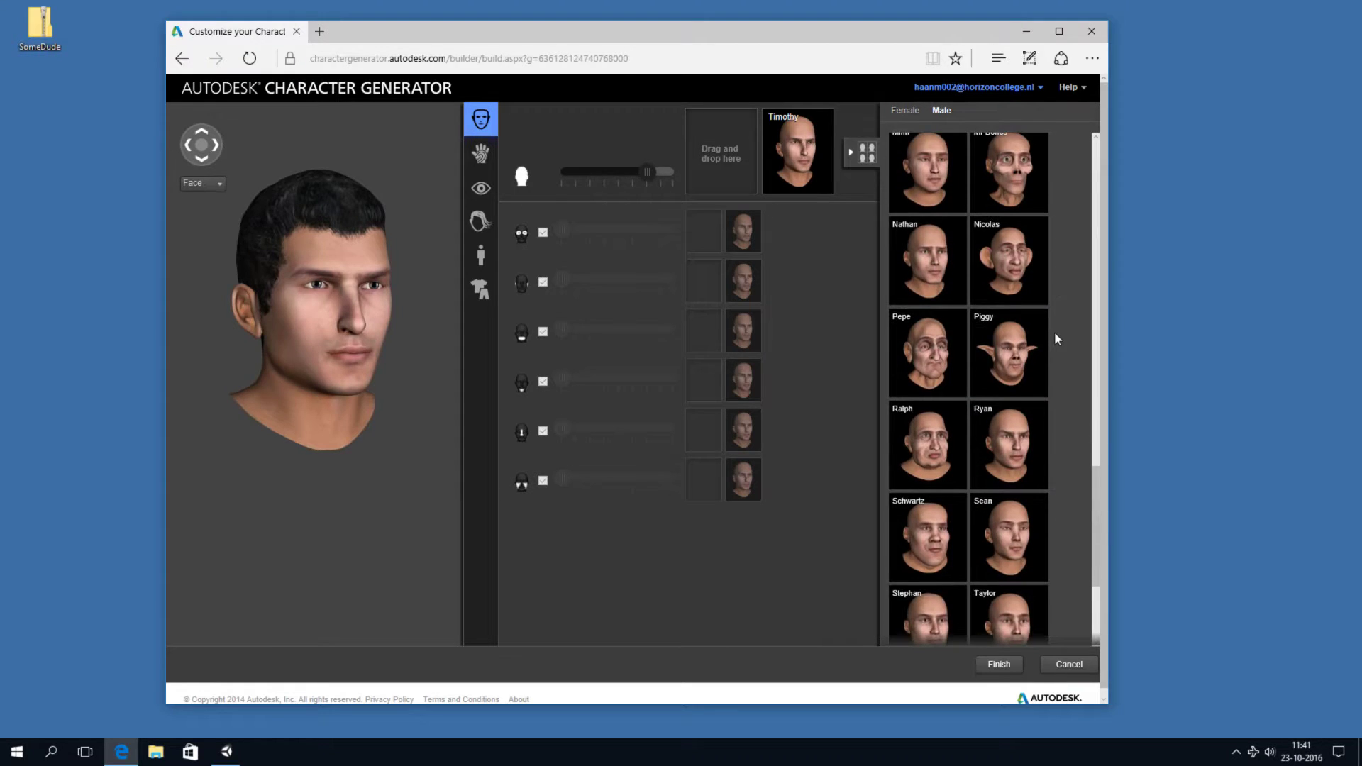
pyautogui.scroll(-2, 1057, 339)
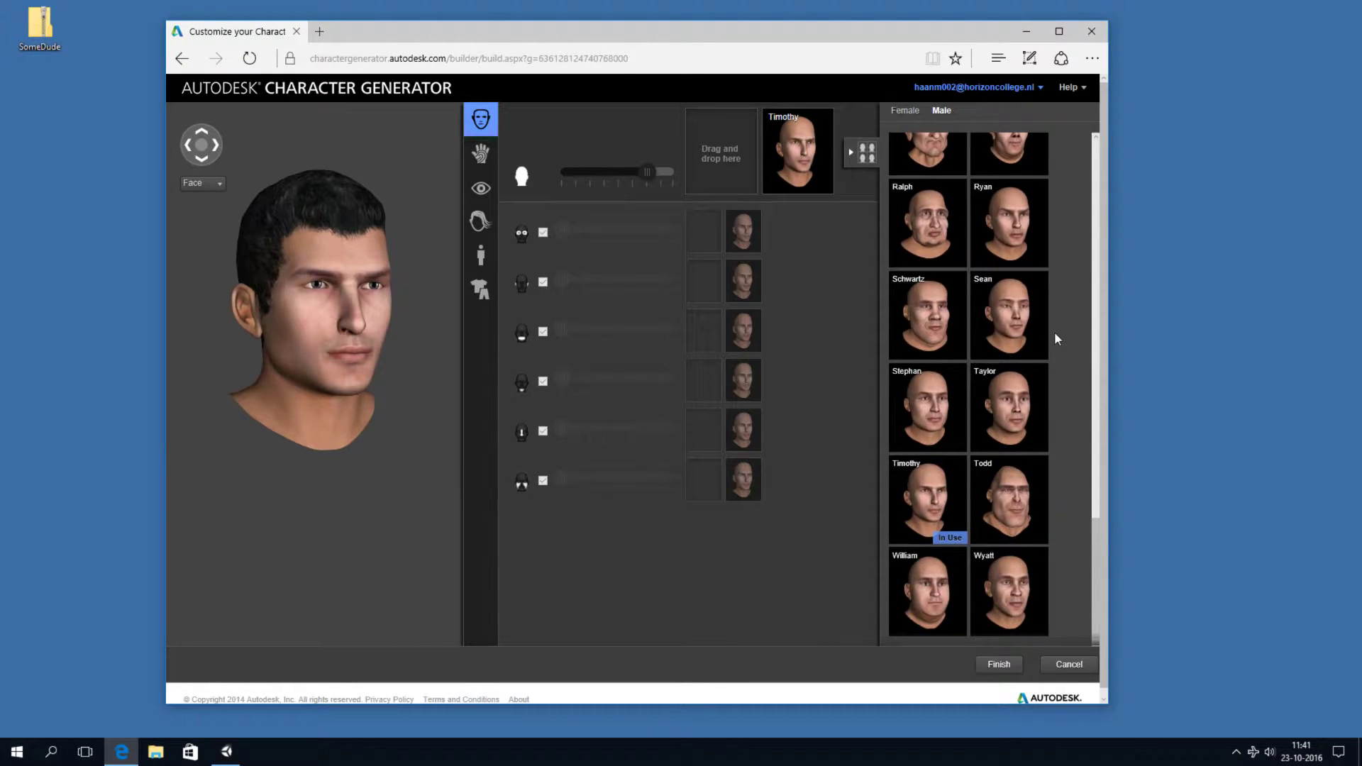
pyautogui.scroll(10, 1057, 339)
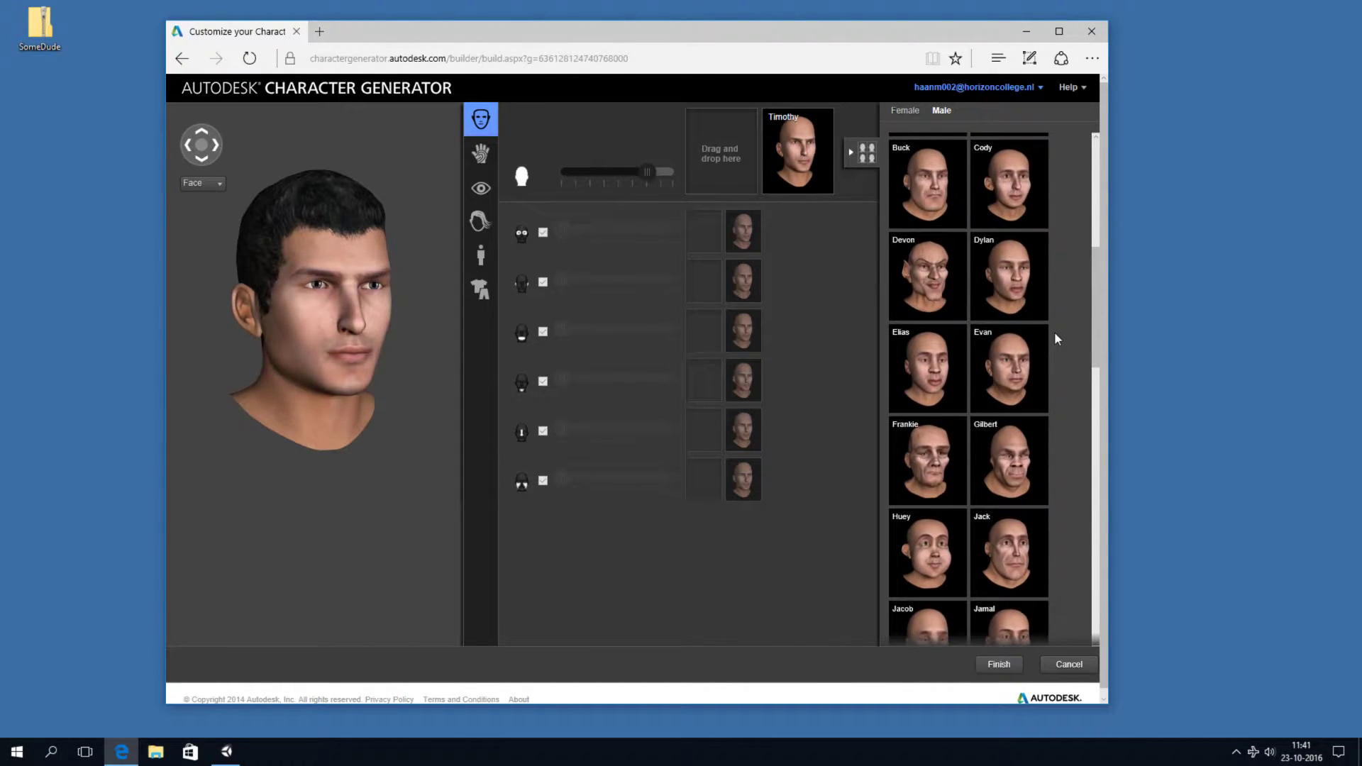
pyautogui.scroll(5, 1057, 341)
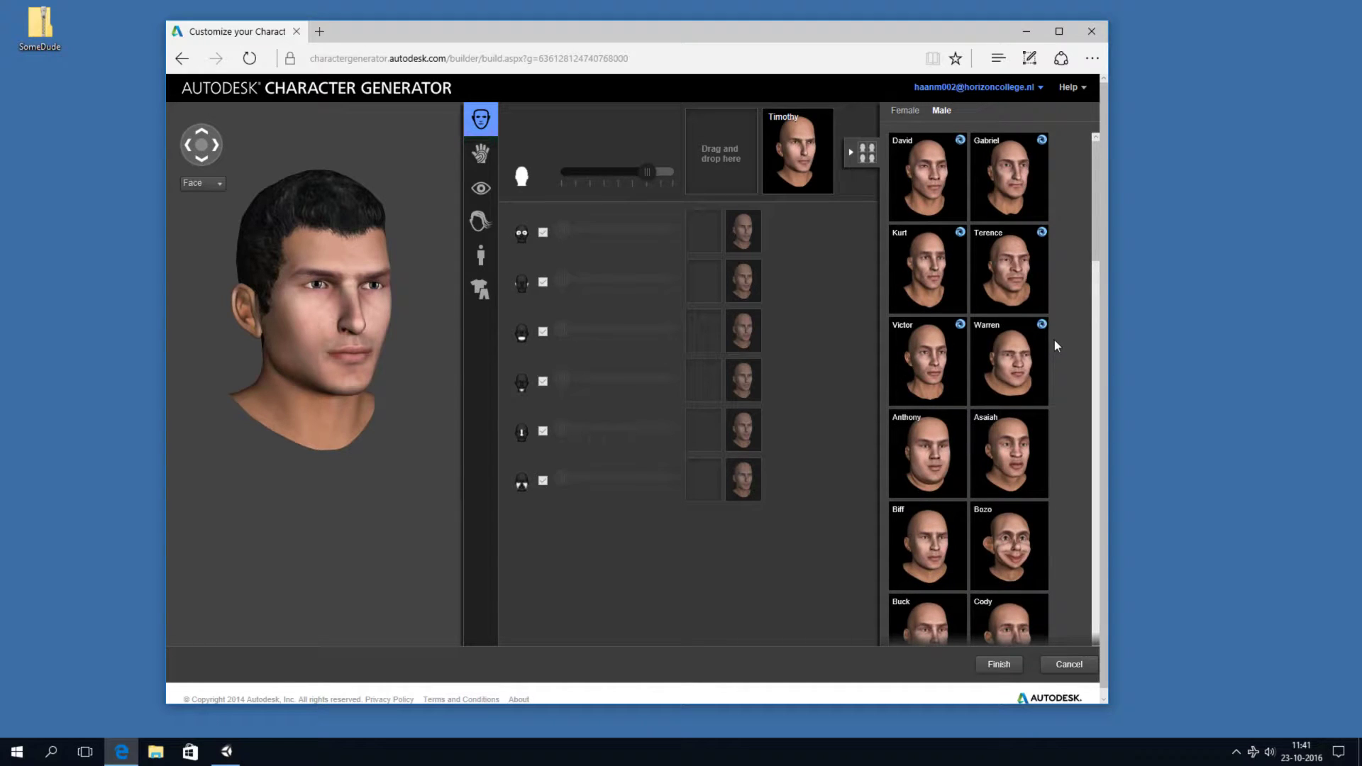
pyautogui.scroll(-3, 1065, 376)
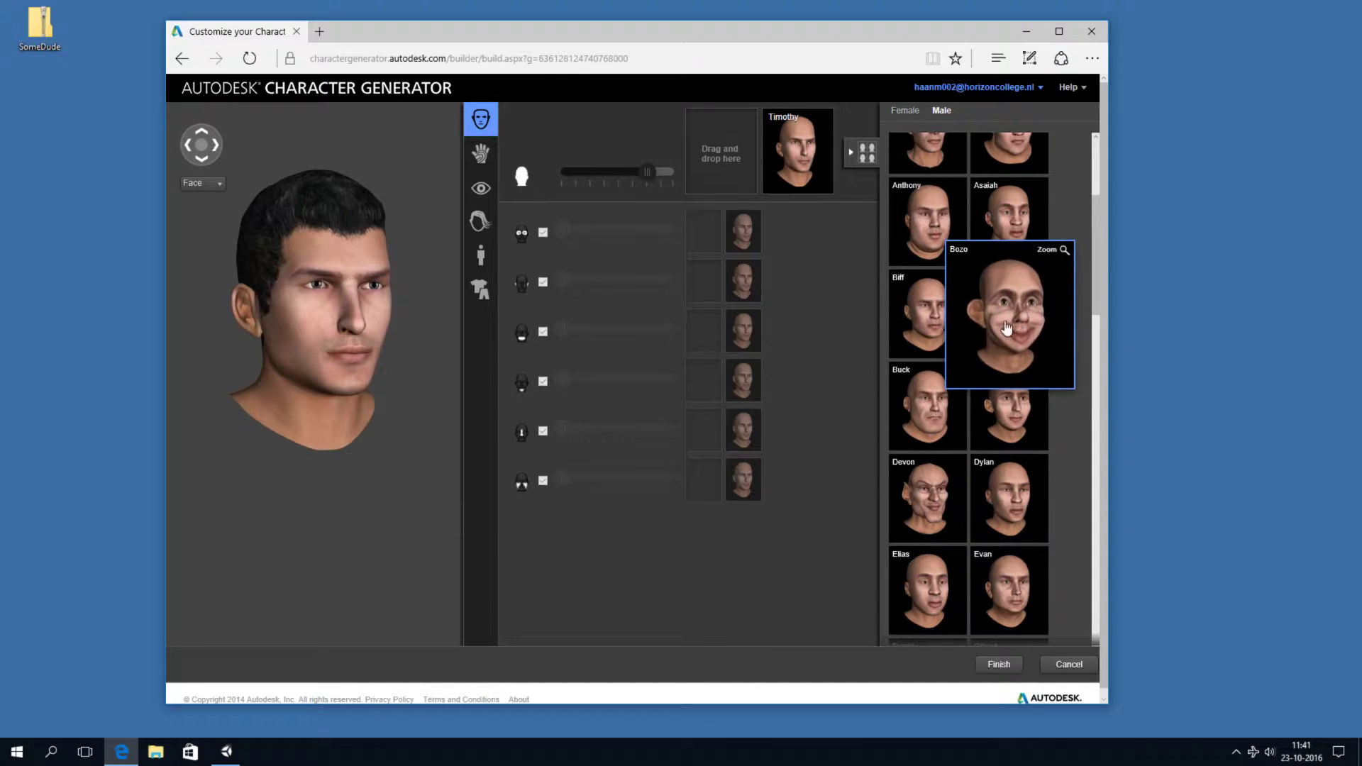
pyautogui.moveTo(1008, 312); pyautogui.dragTo(720, 151)
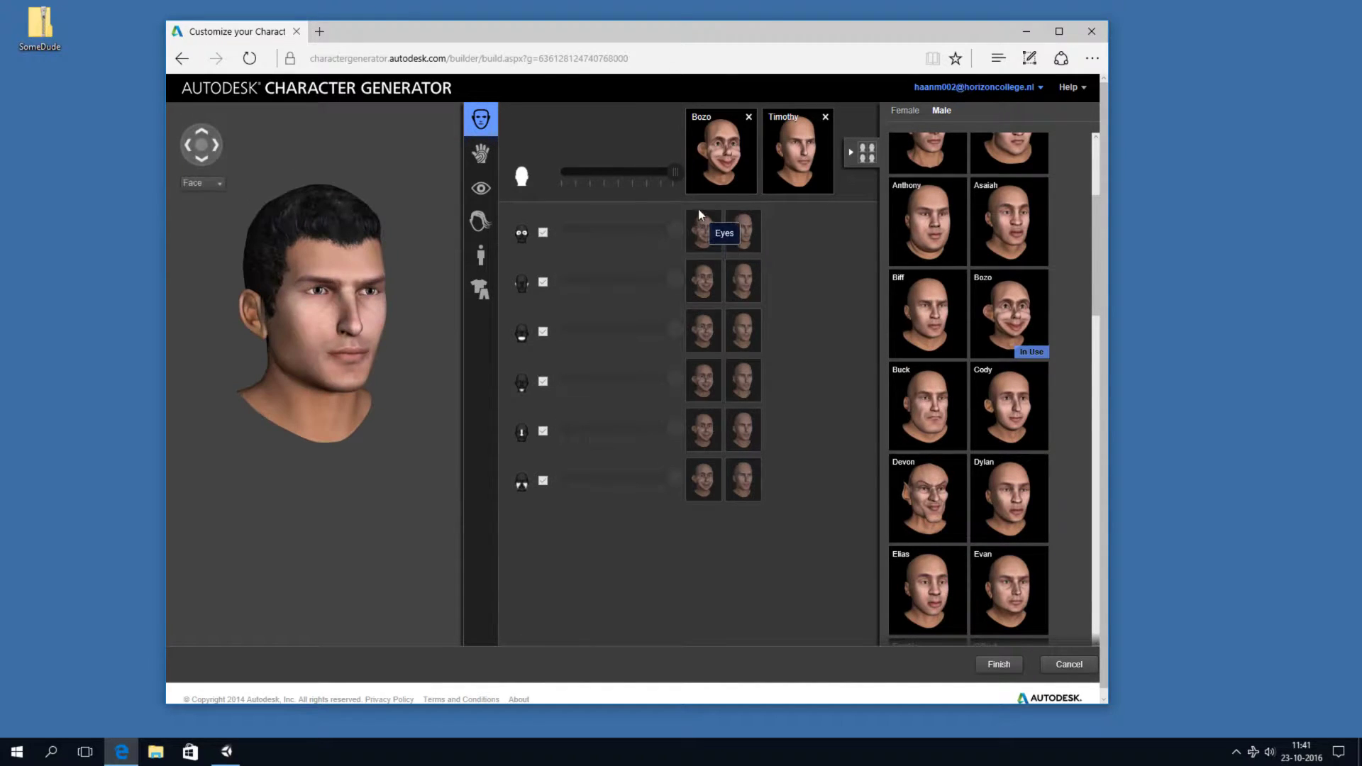
pyautogui.moveTo(674, 172); pyautogui.dragTo(636, 191)
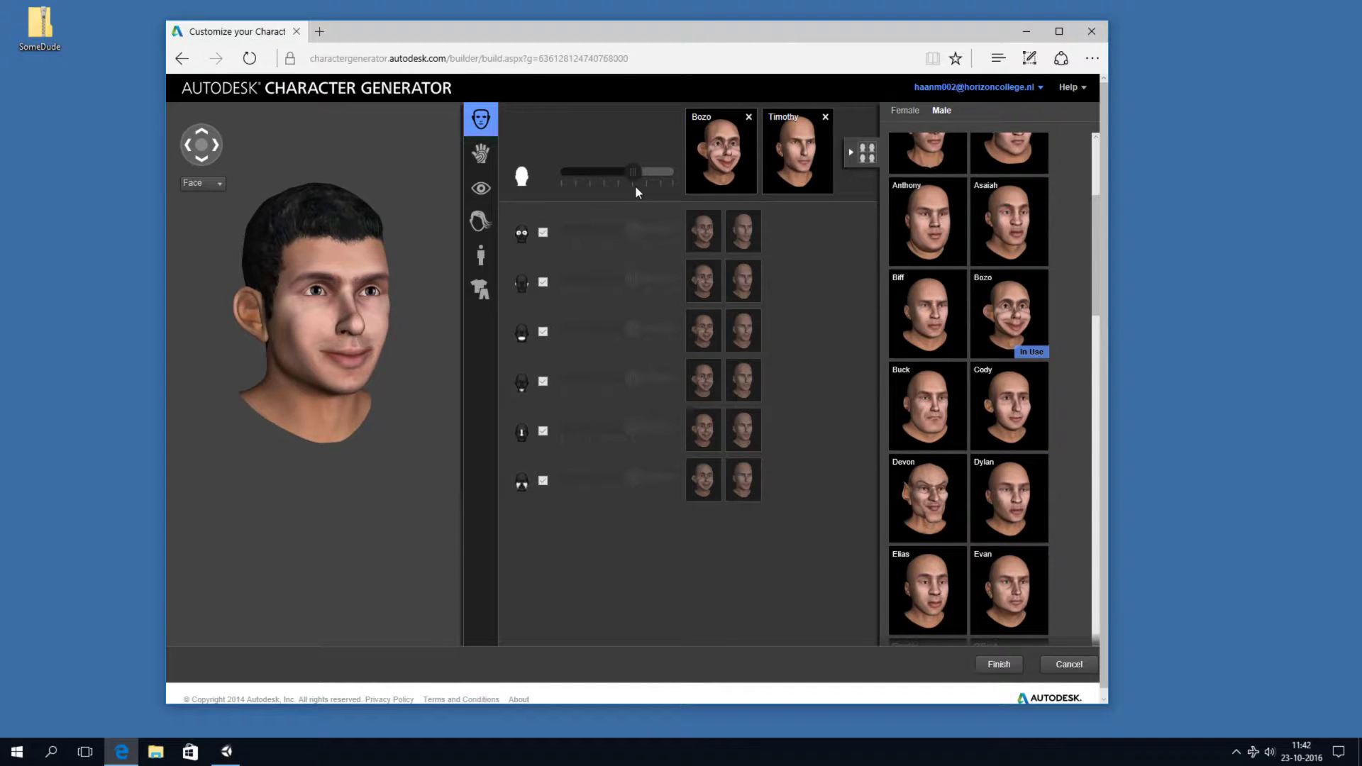
# - Apply the light male skin texture with a moustache and goatee to the character
pyautogui.click(481, 153)
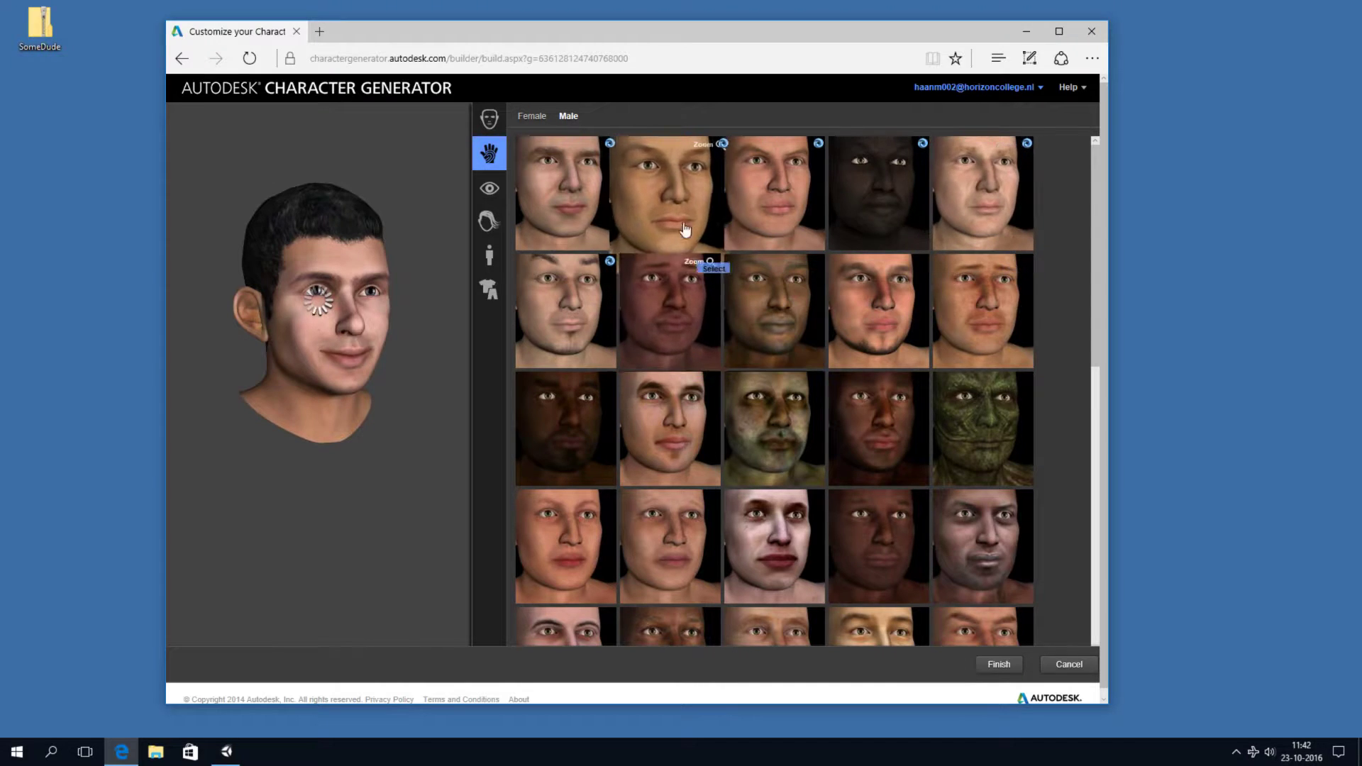
pyautogui.moveTo(835, 250)
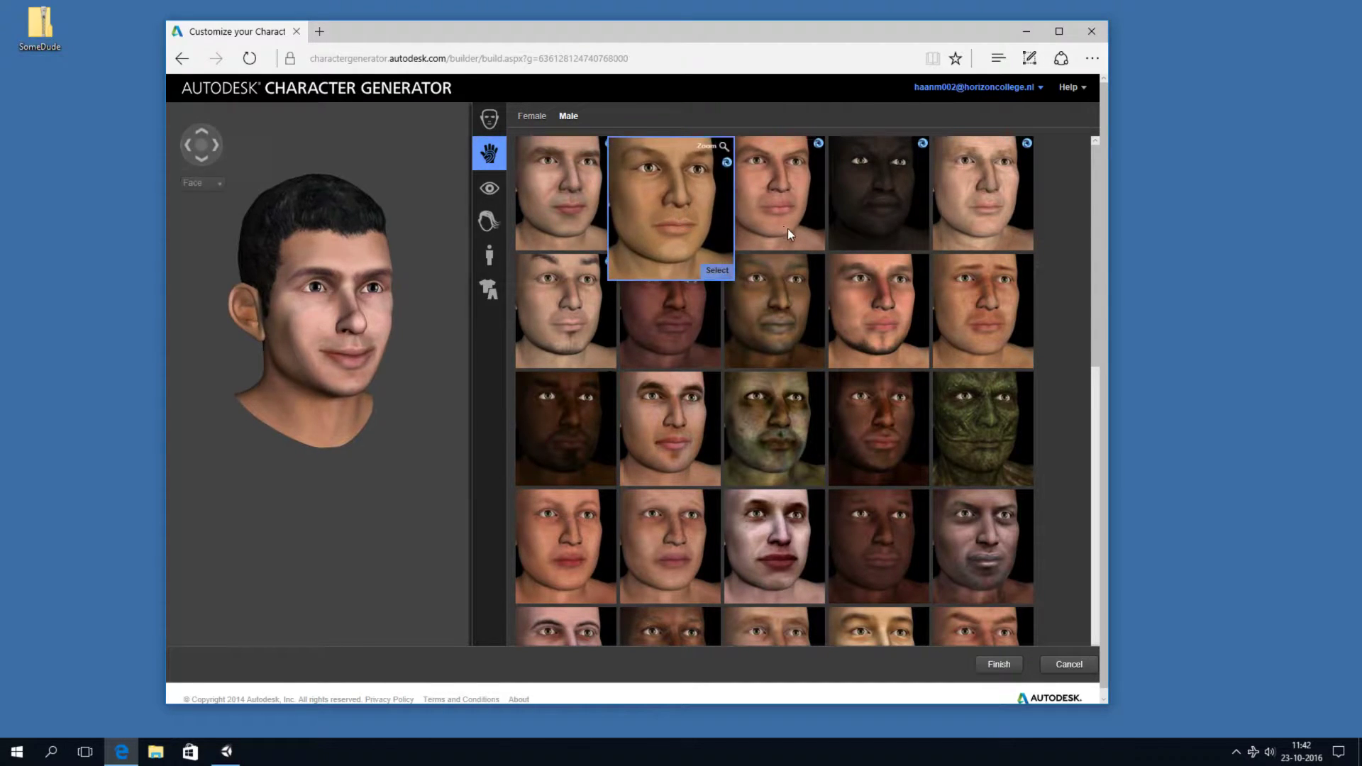
pyautogui.scroll(-3, 775, 319)
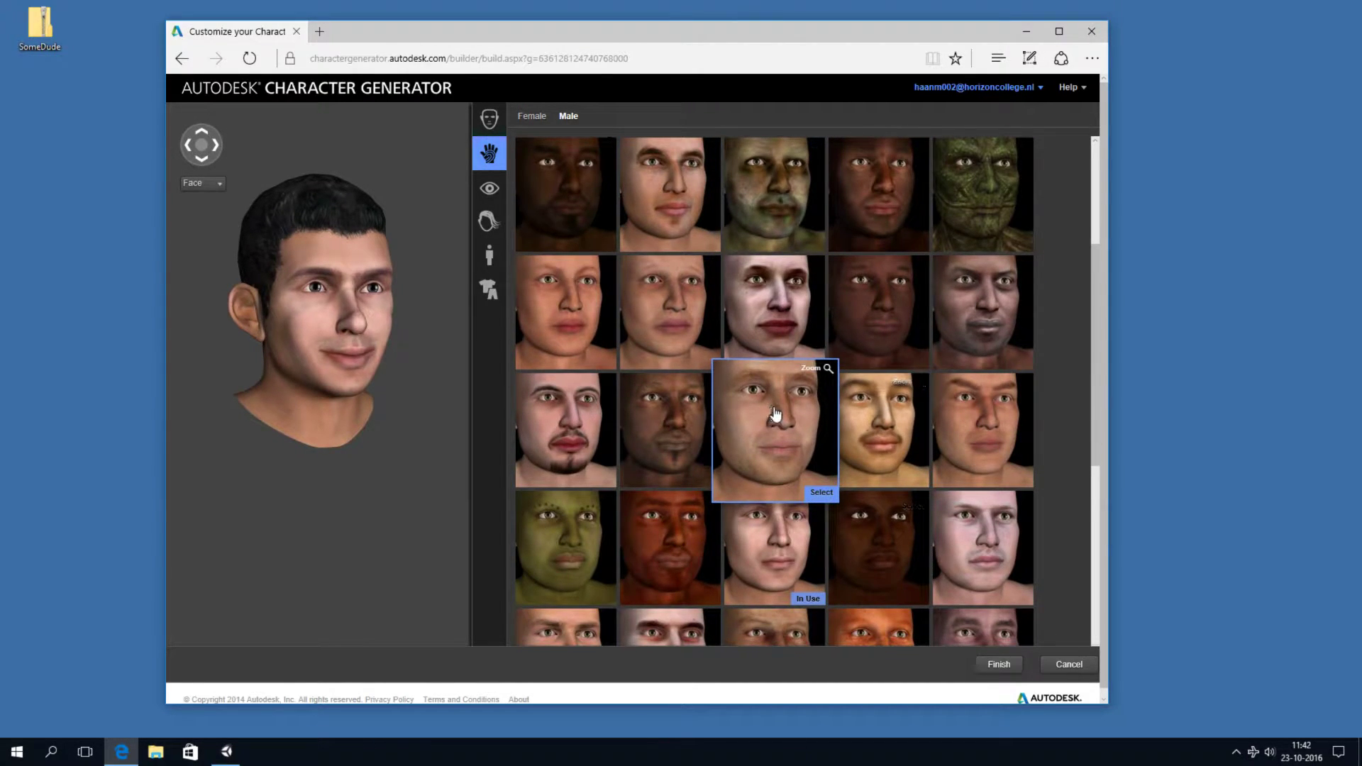
pyautogui.moveTo(773, 343)
pyautogui.scroll(-5, 770, 341)
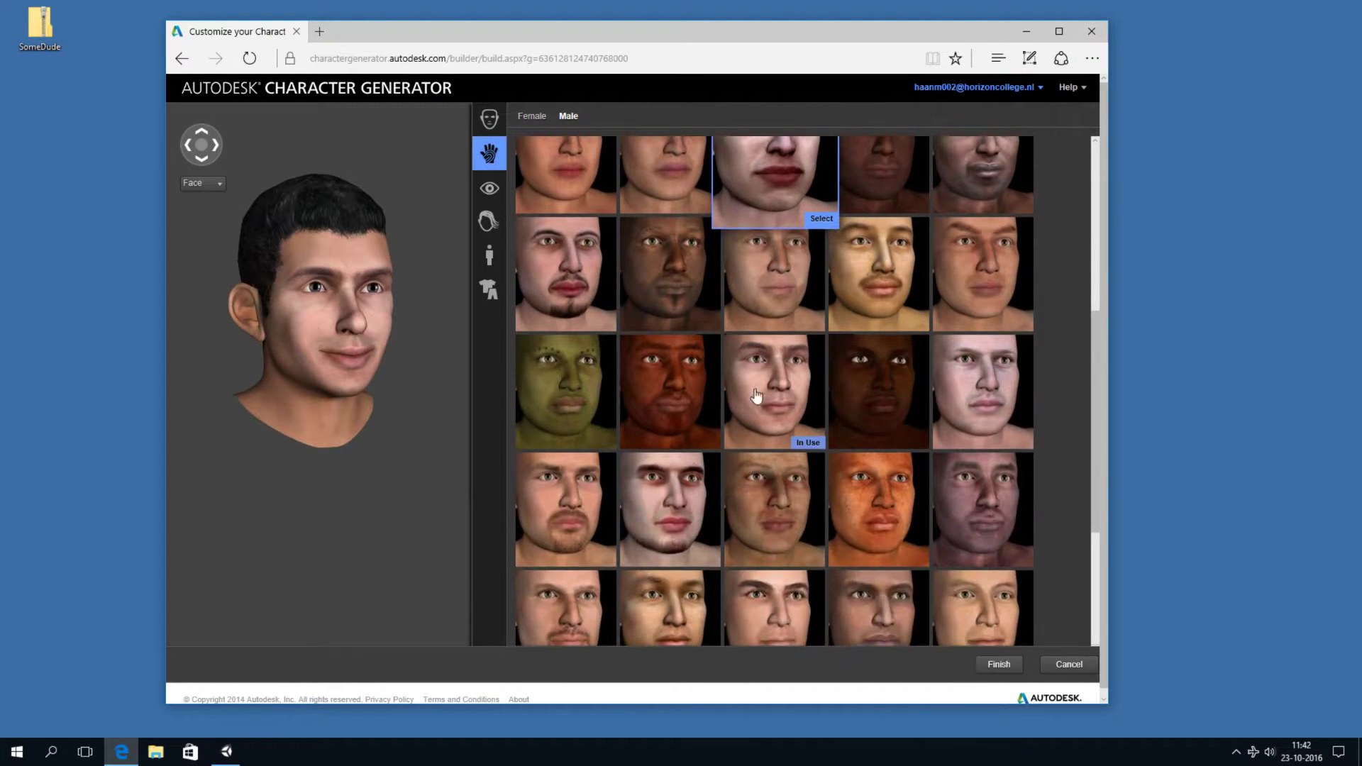
pyautogui.scroll(-3, 758, 426)
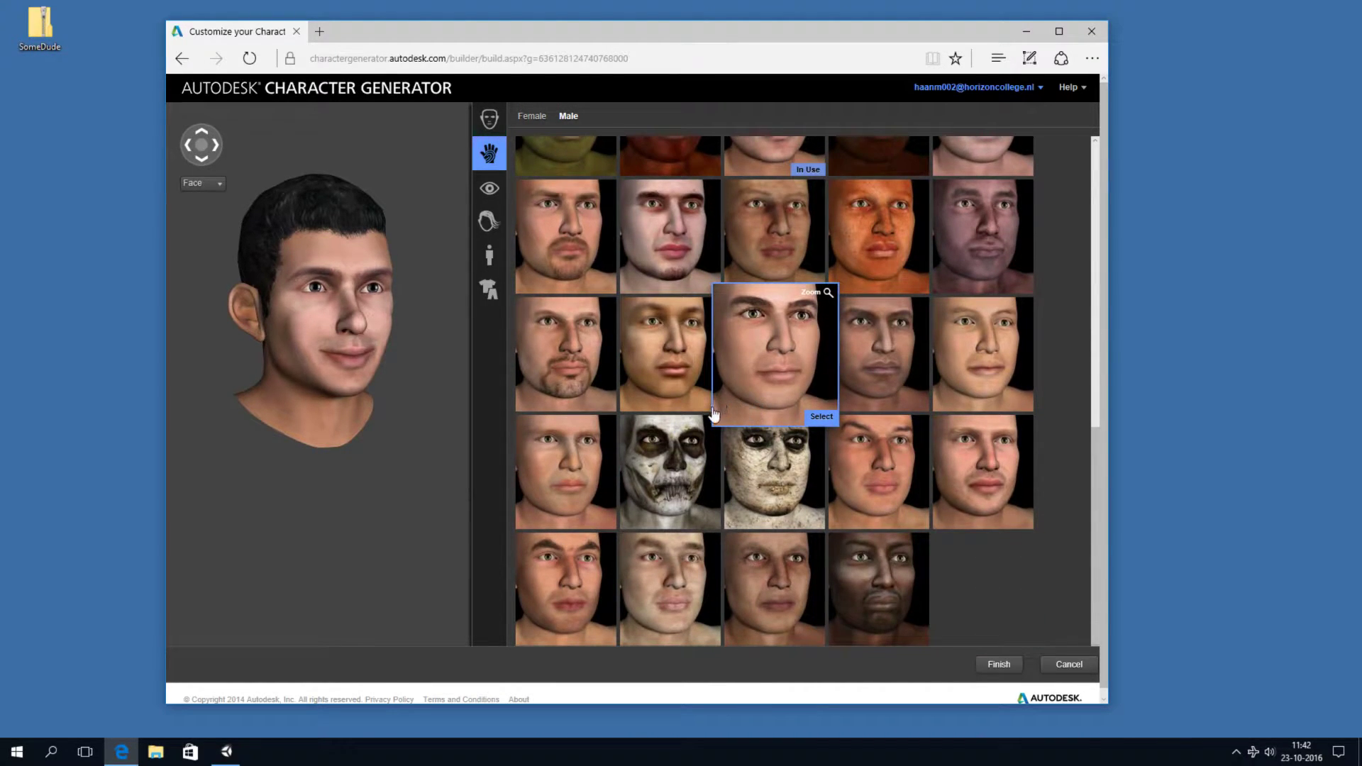
pyautogui.moveTo(626, 477)
pyautogui.click(565, 357)
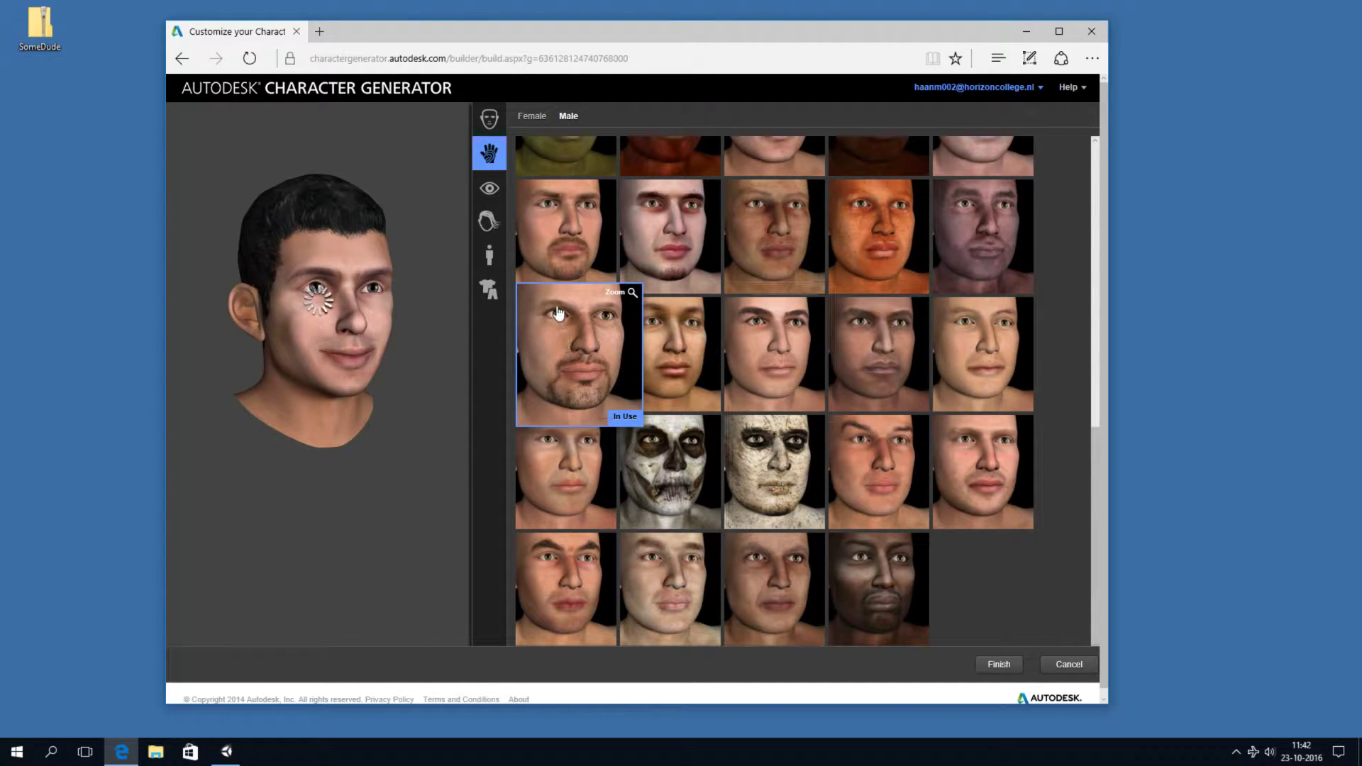
# - Give the character blue-green eyes and the short, wavy ginger male hairstyle
pyautogui.click(489, 190)
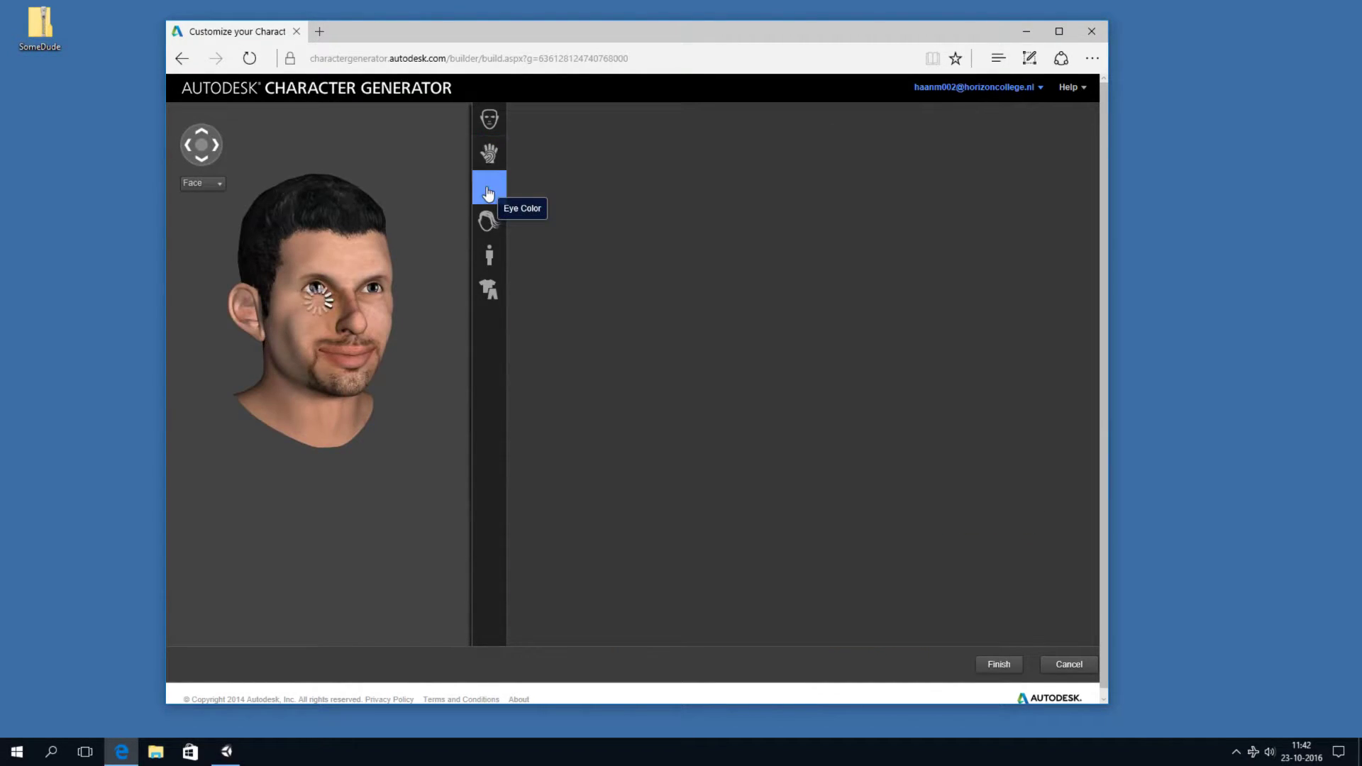
pyautogui.click(583, 276)
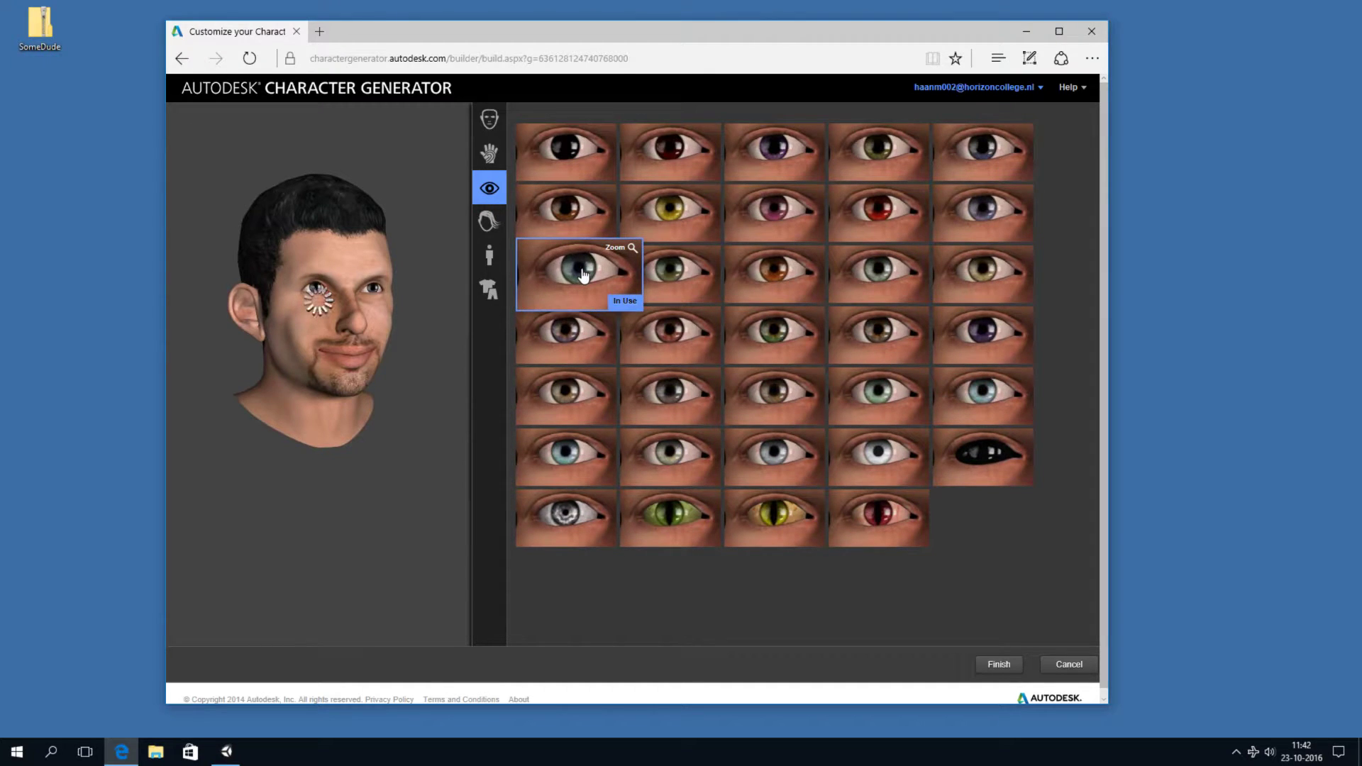
pyautogui.click(489, 223)
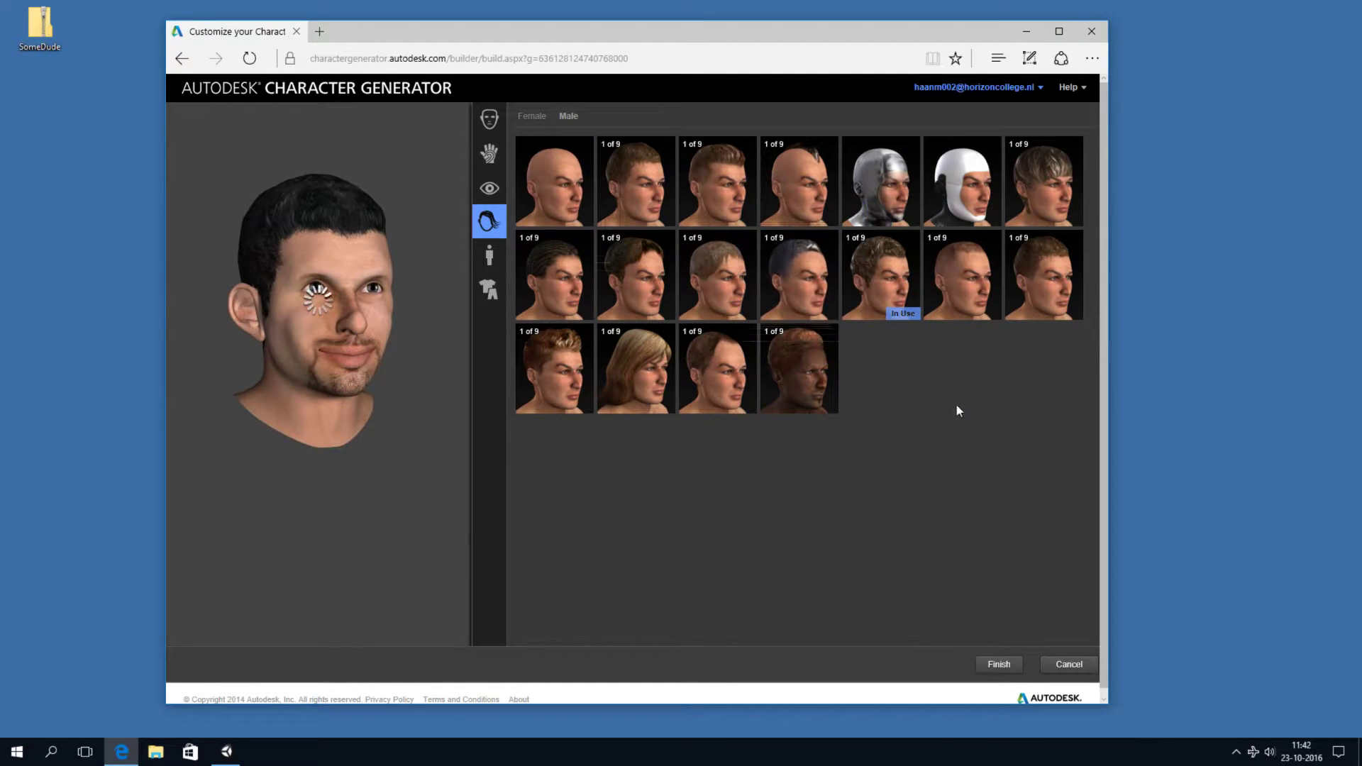
pyautogui.moveTo(999, 259)
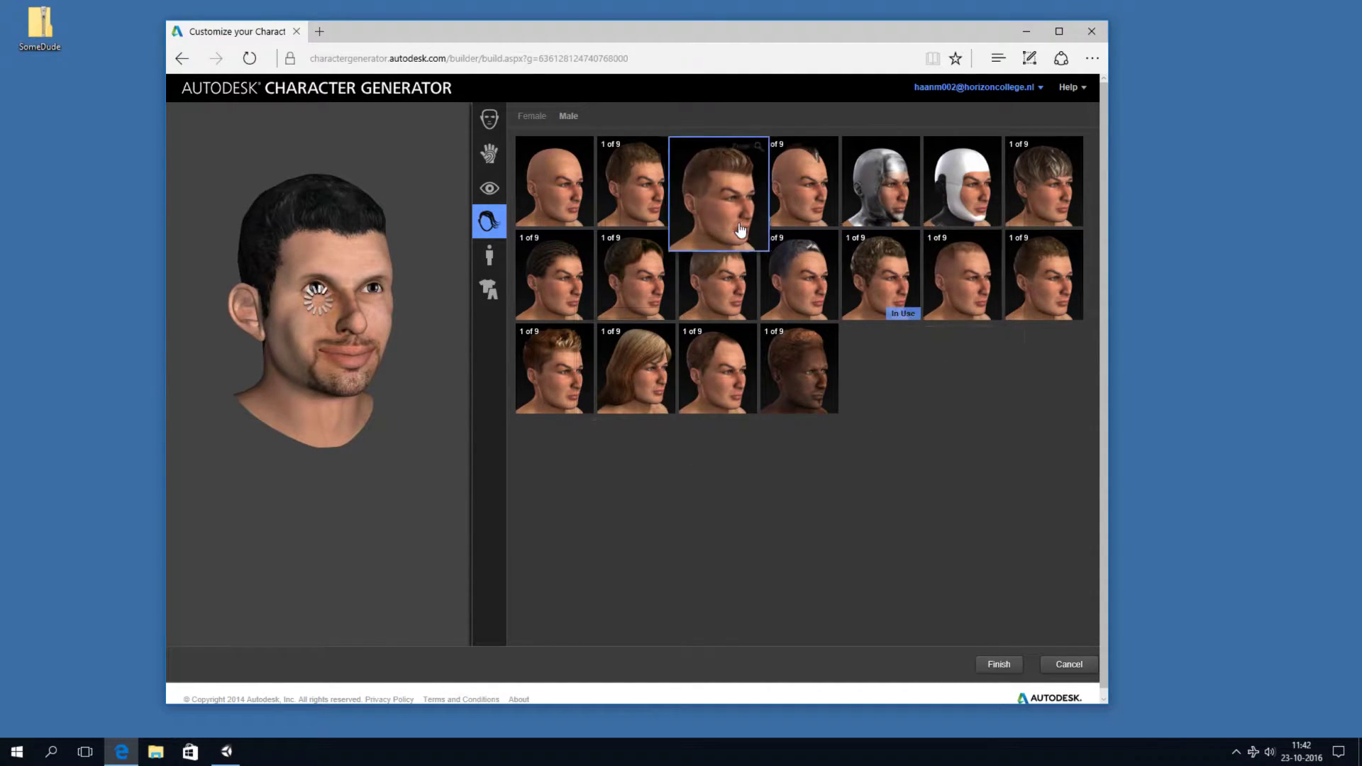
pyautogui.moveTo(1062, 356)
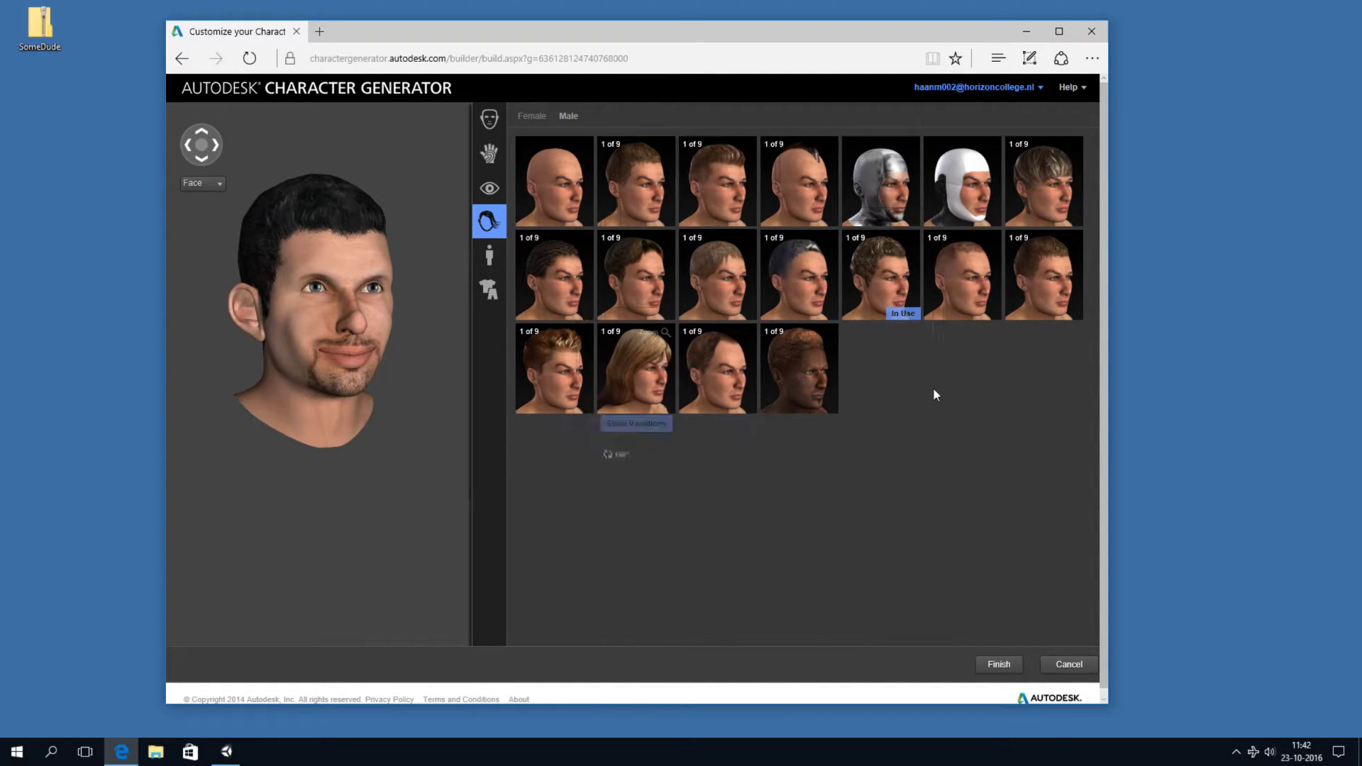
pyautogui.click(539, 368)
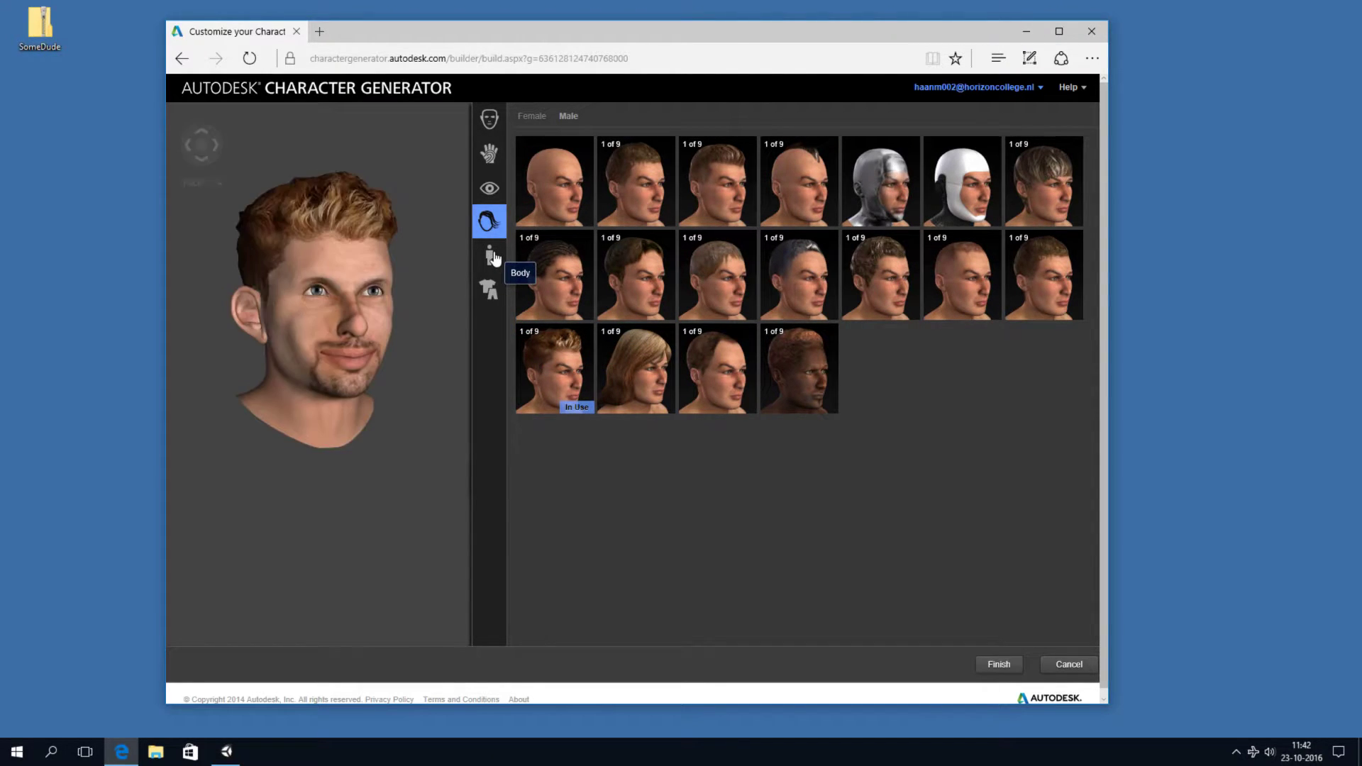
# - Dress the male character in the complete dark woodland camouflage military outfit, including its matching trousers and boots
pyautogui.click(489, 255)
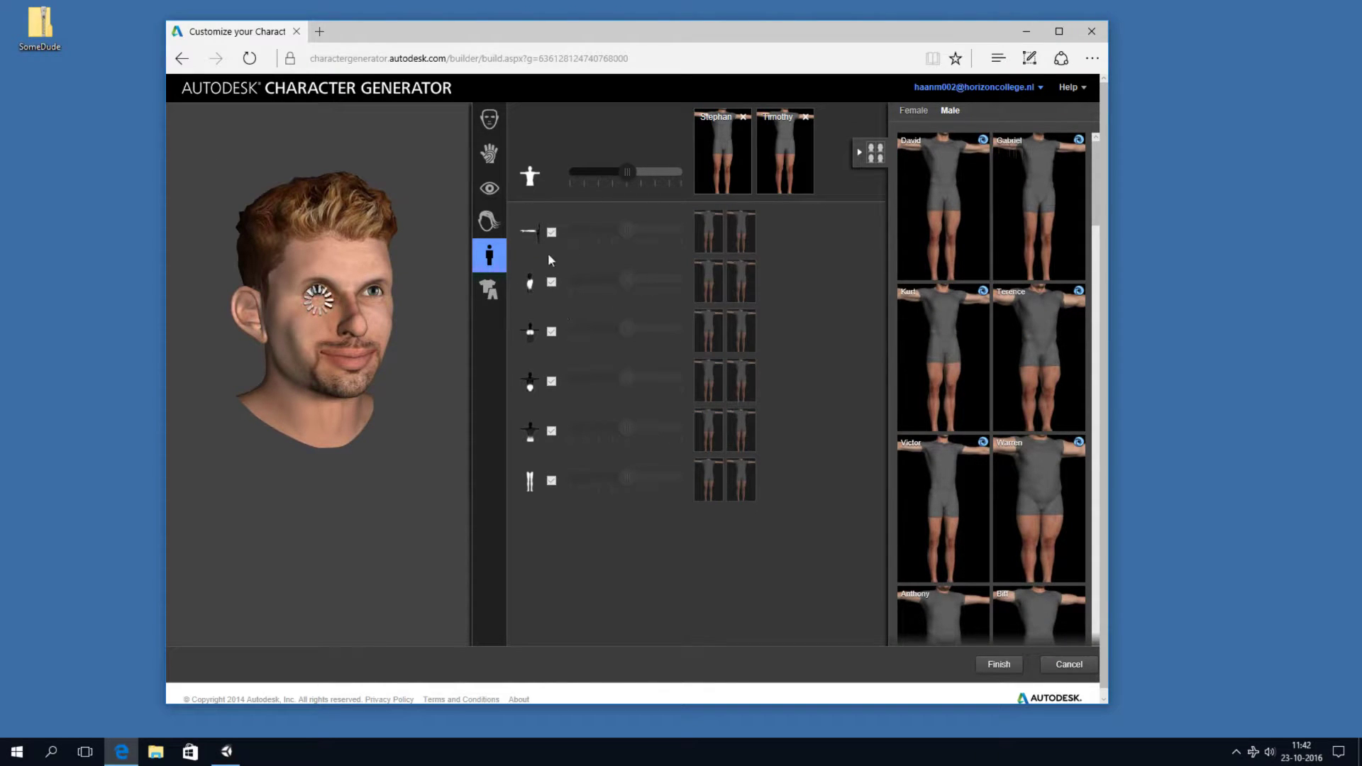
pyautogui.click(491, 291)
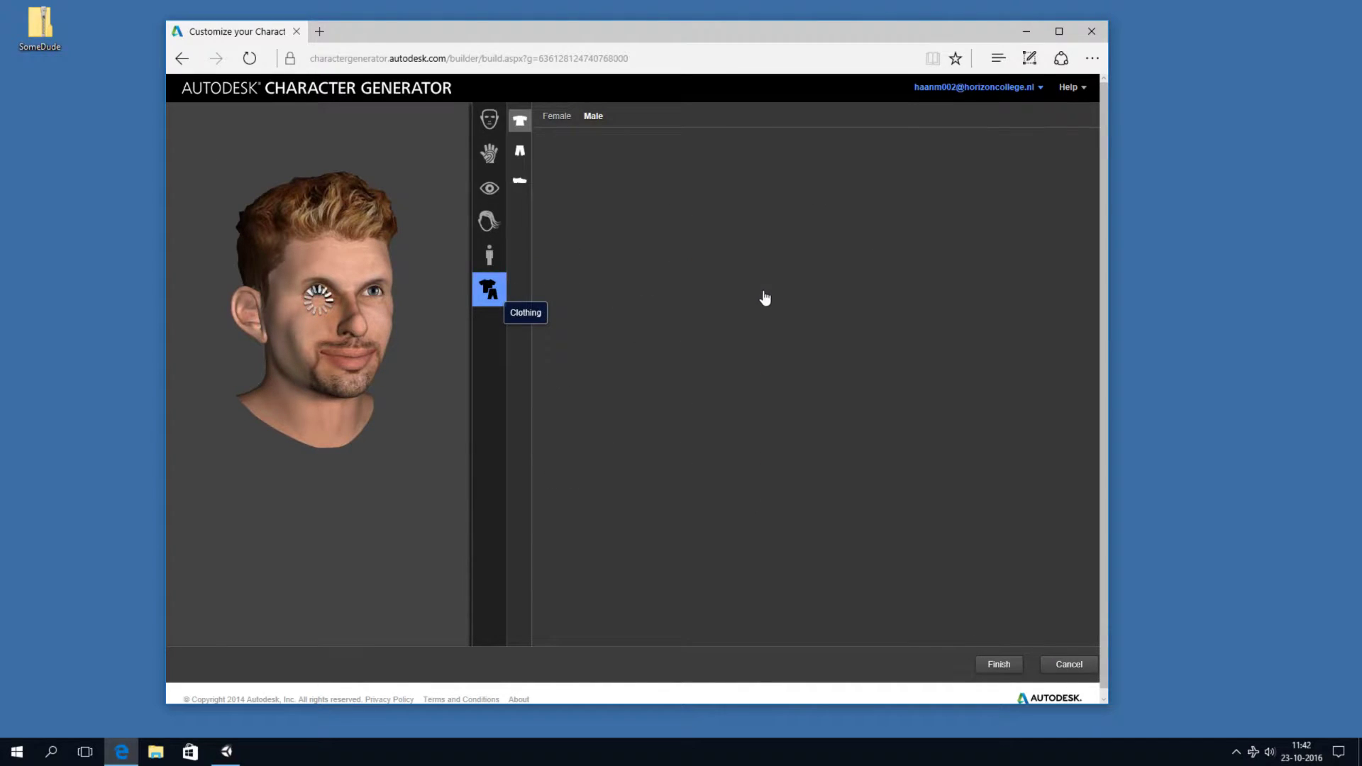
pyautogui.moveTo(768, 299)
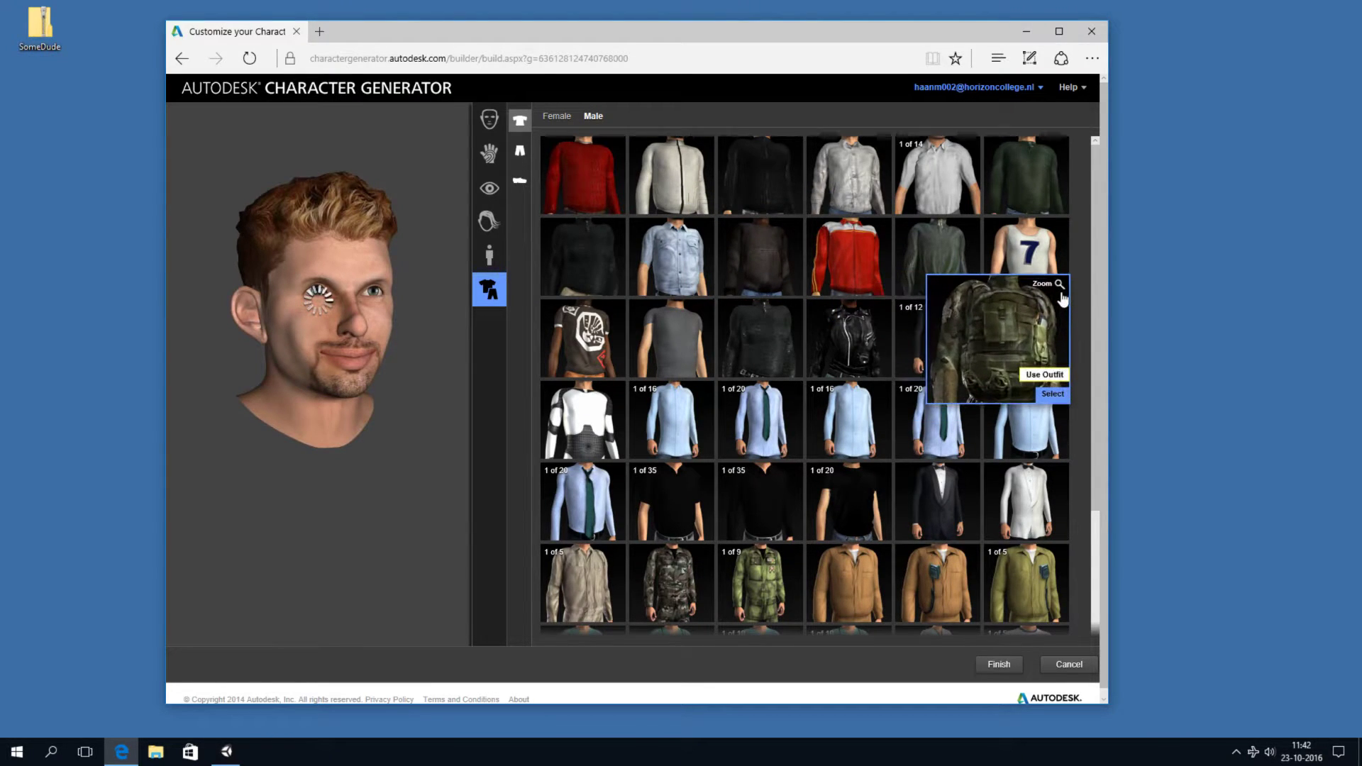
pyautogui.moveTo(881, 313)
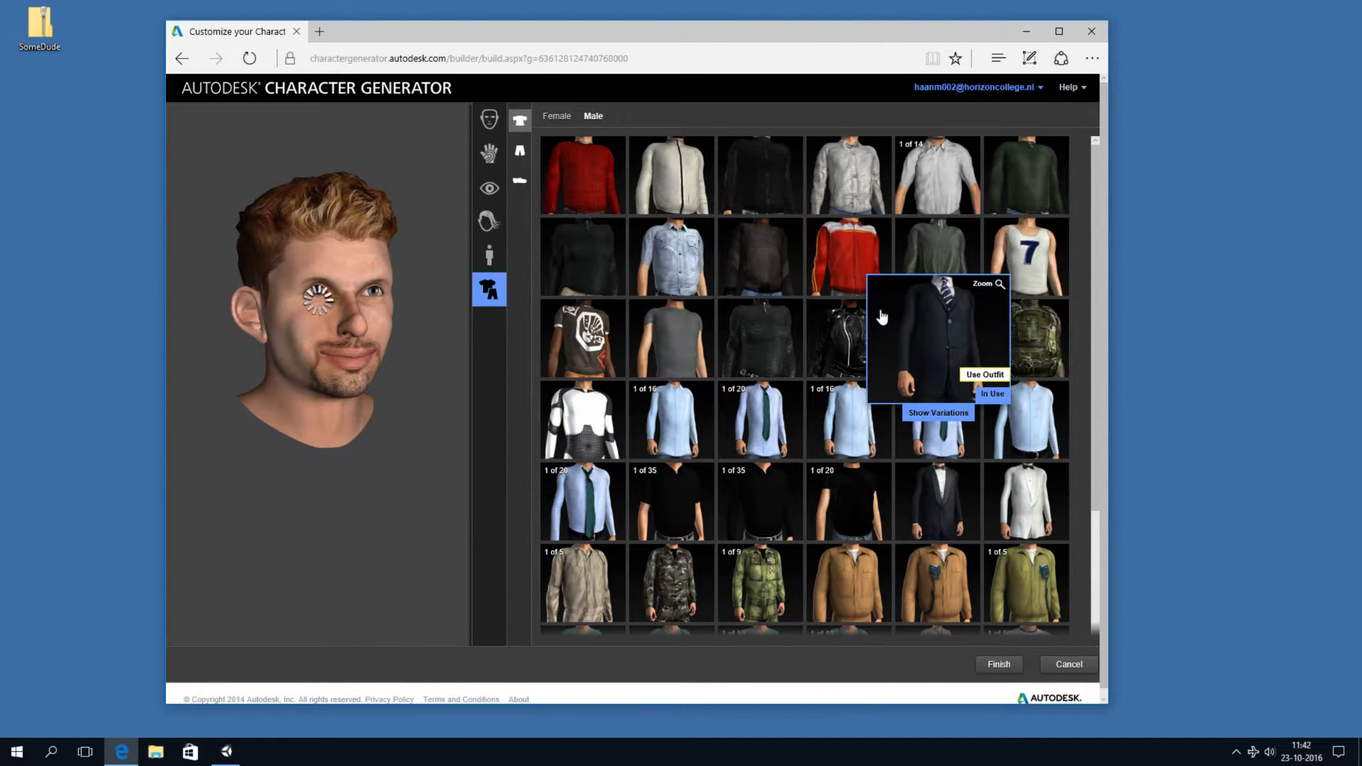
pyautogui.scroll(-3, 879, 312)
pyautogui.moveTo(816, 323)
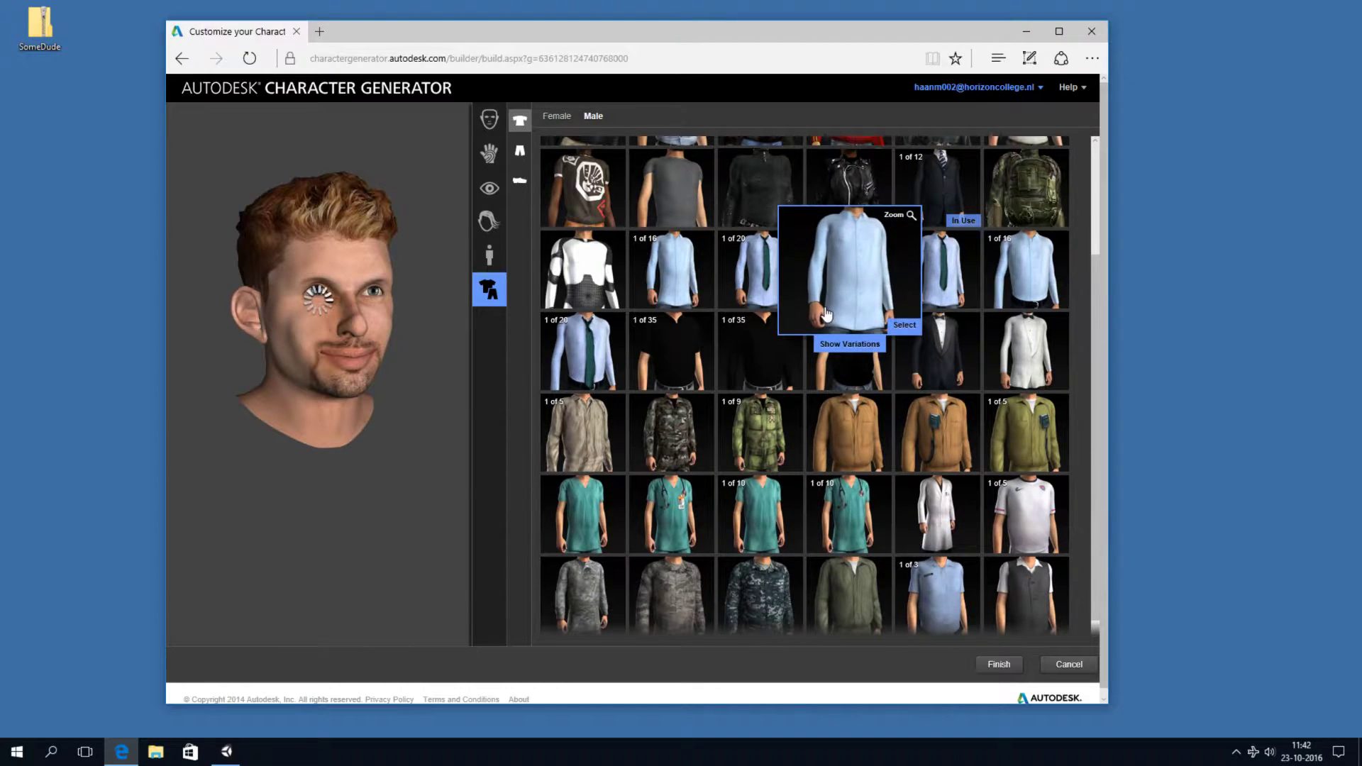
pyautogui.moveTo(689, 445)
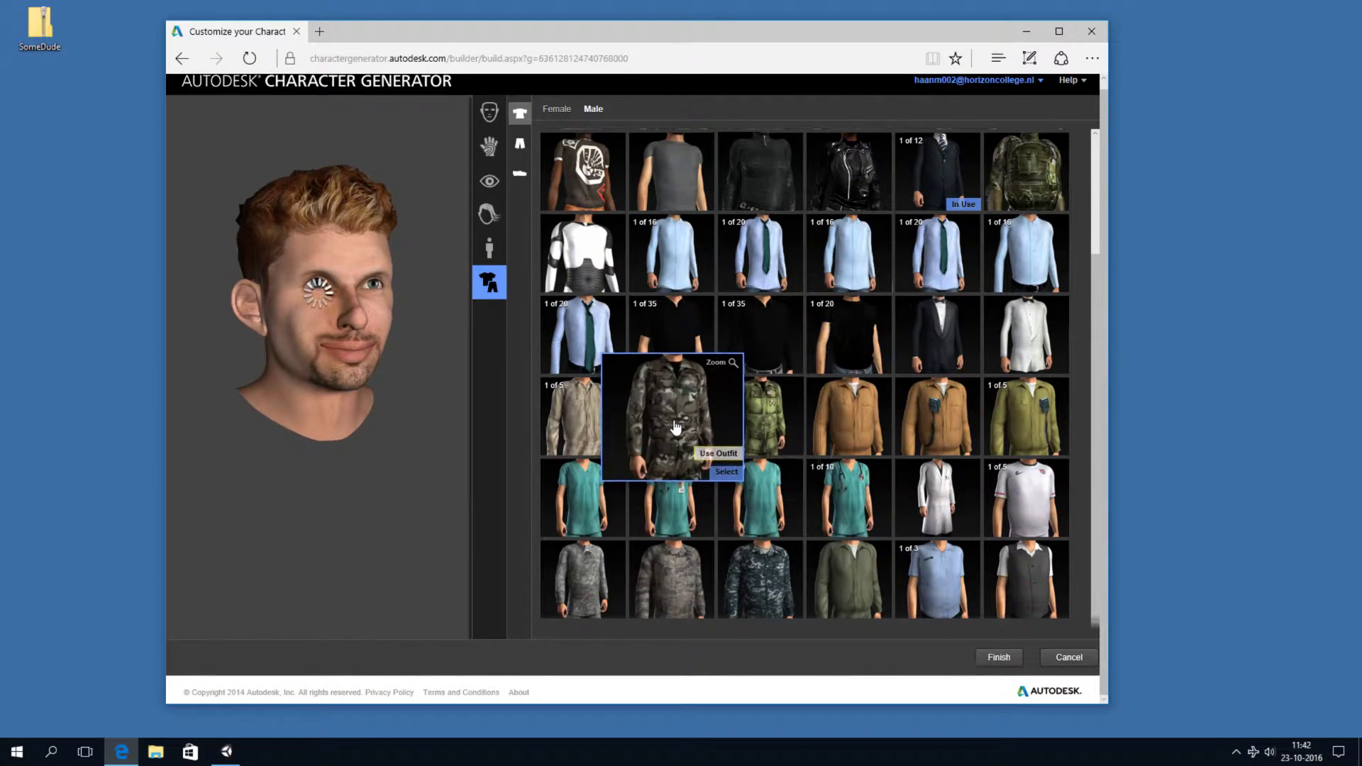
pyautogui.click(718, 455)
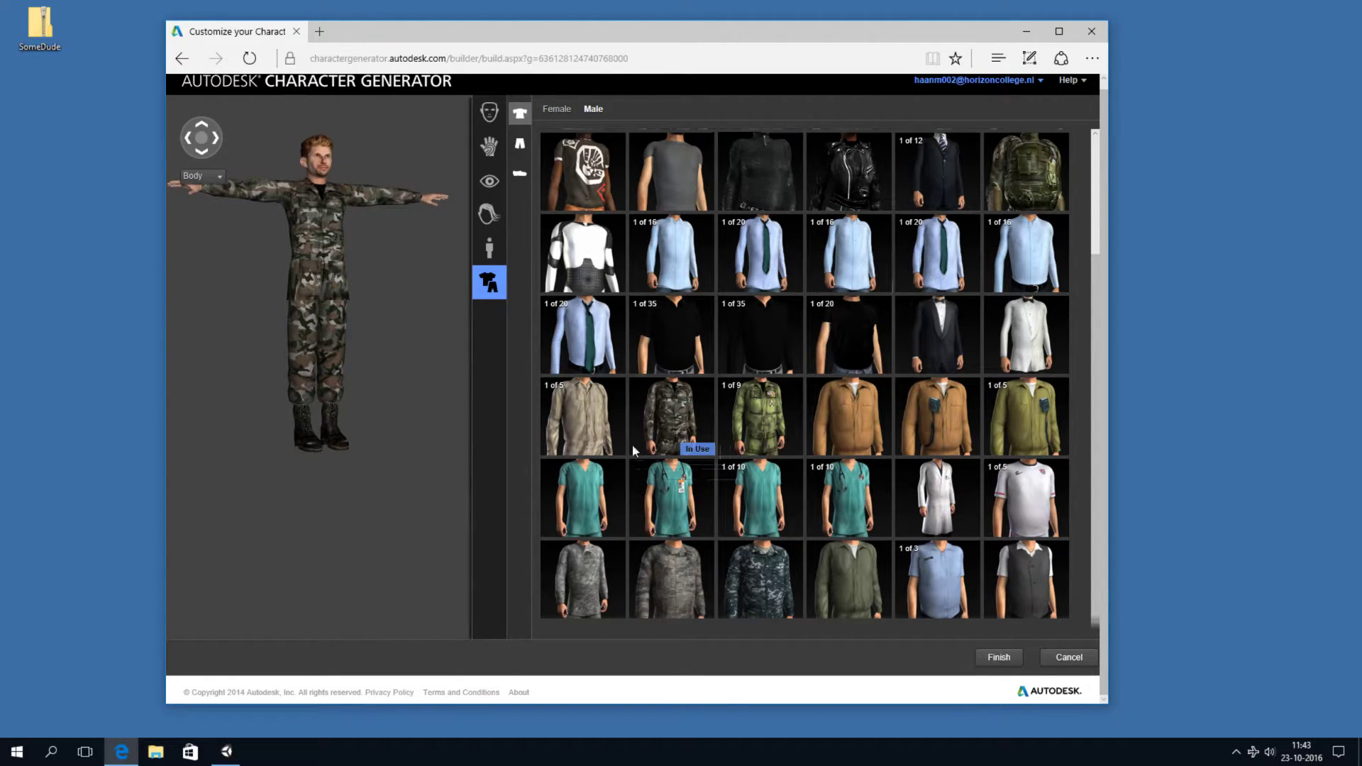
# - Finish the character design and save it under the name Jeff
pyautogui.click(1001, 658)
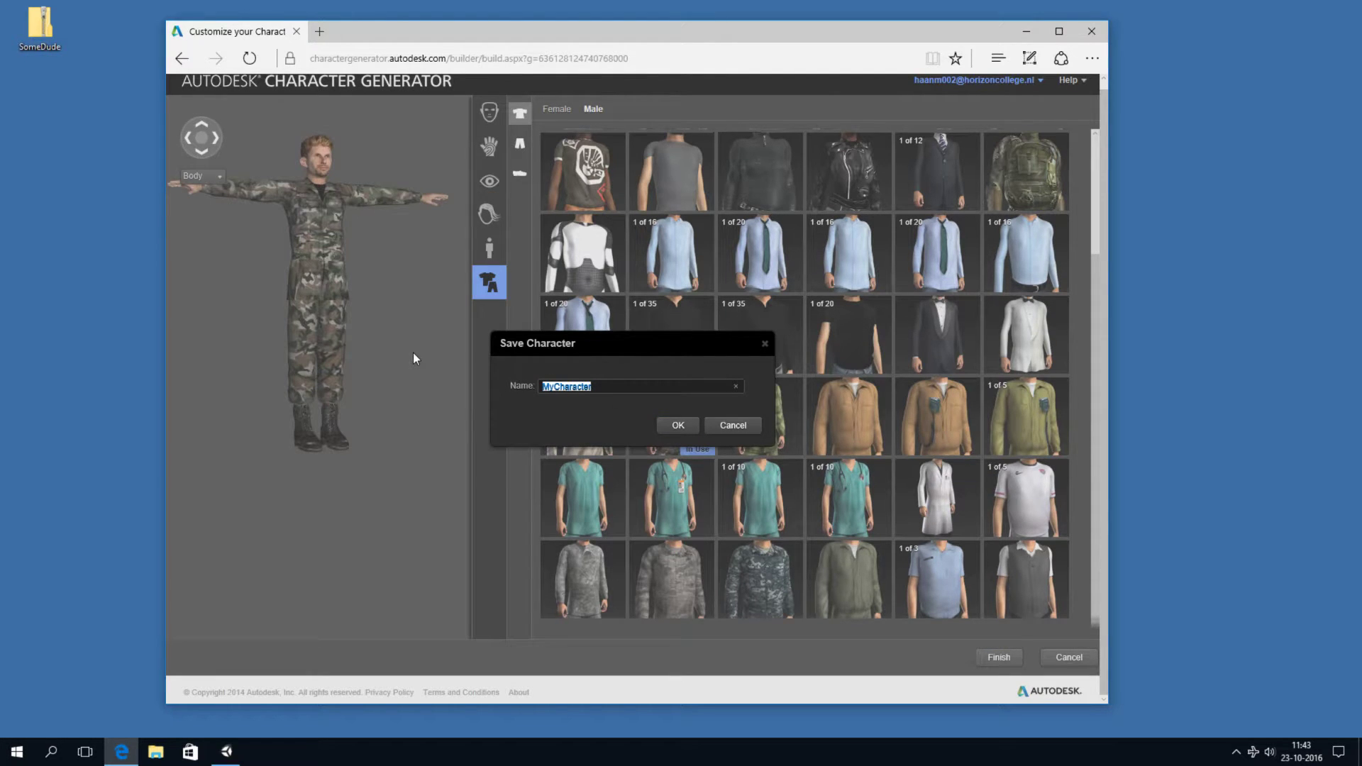
pyautogui.write('Jeff')
pyautogui.click(670, 423)
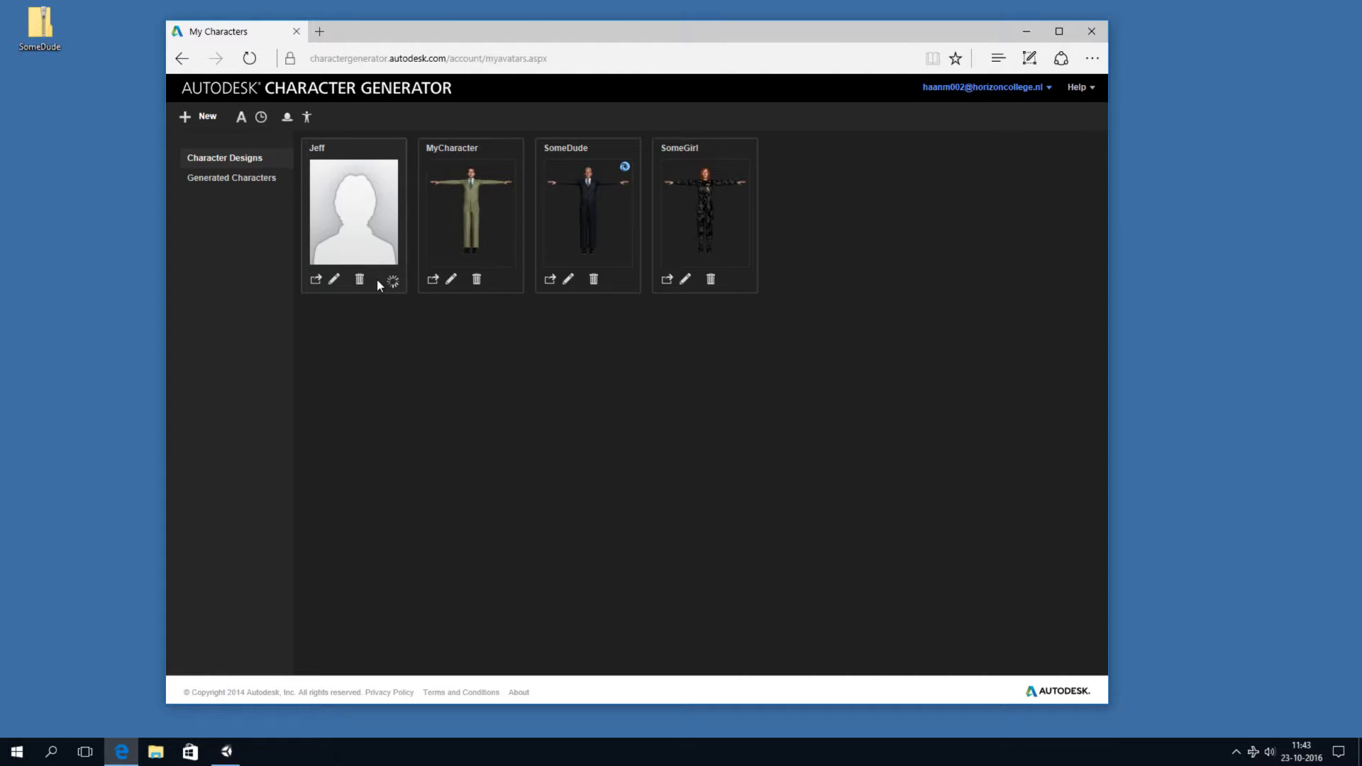
# - Generate Jeff as a Unity (.fbx) character with only Low poly resolution, Triangles geometry, and clothes, specular and normal map textures
pyautogui.click(316, 281)
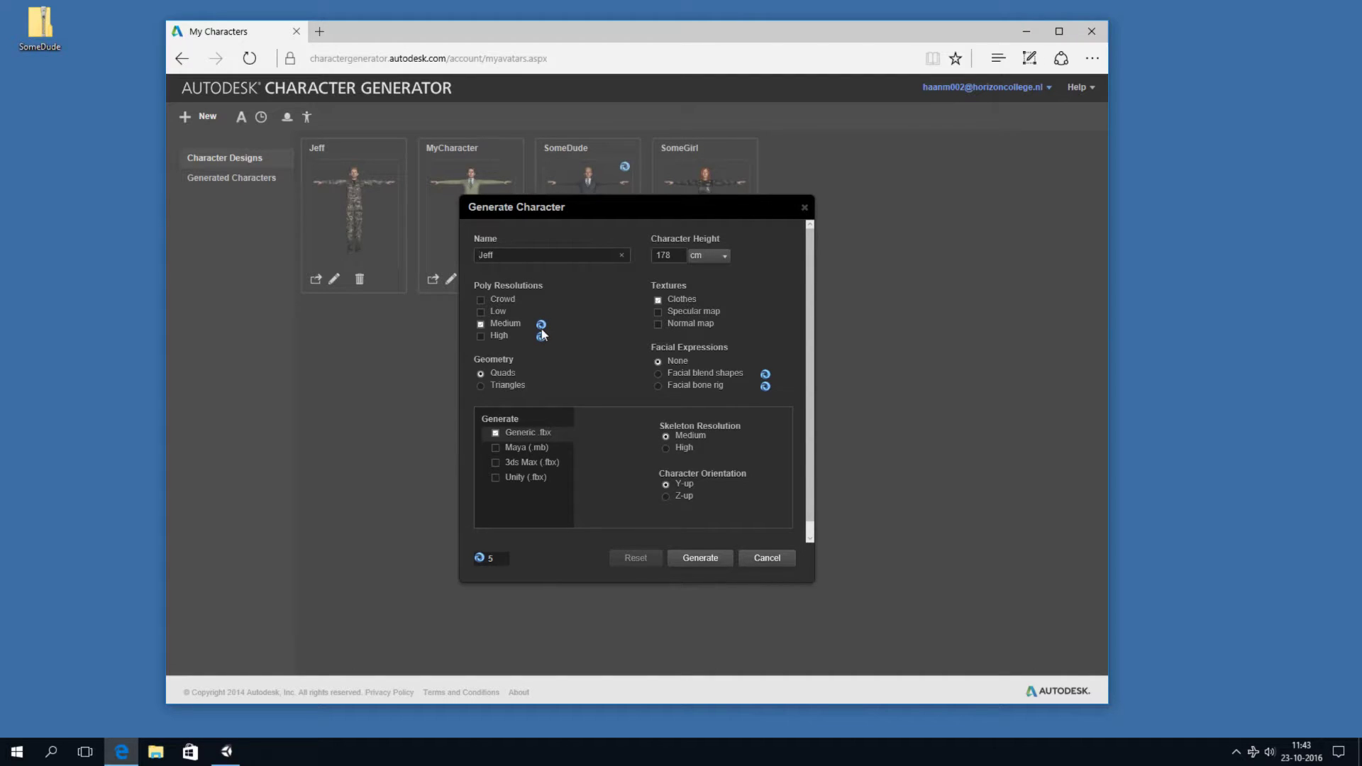
pyautogui.click(480, 324)
pyautogui.click(481, 312)
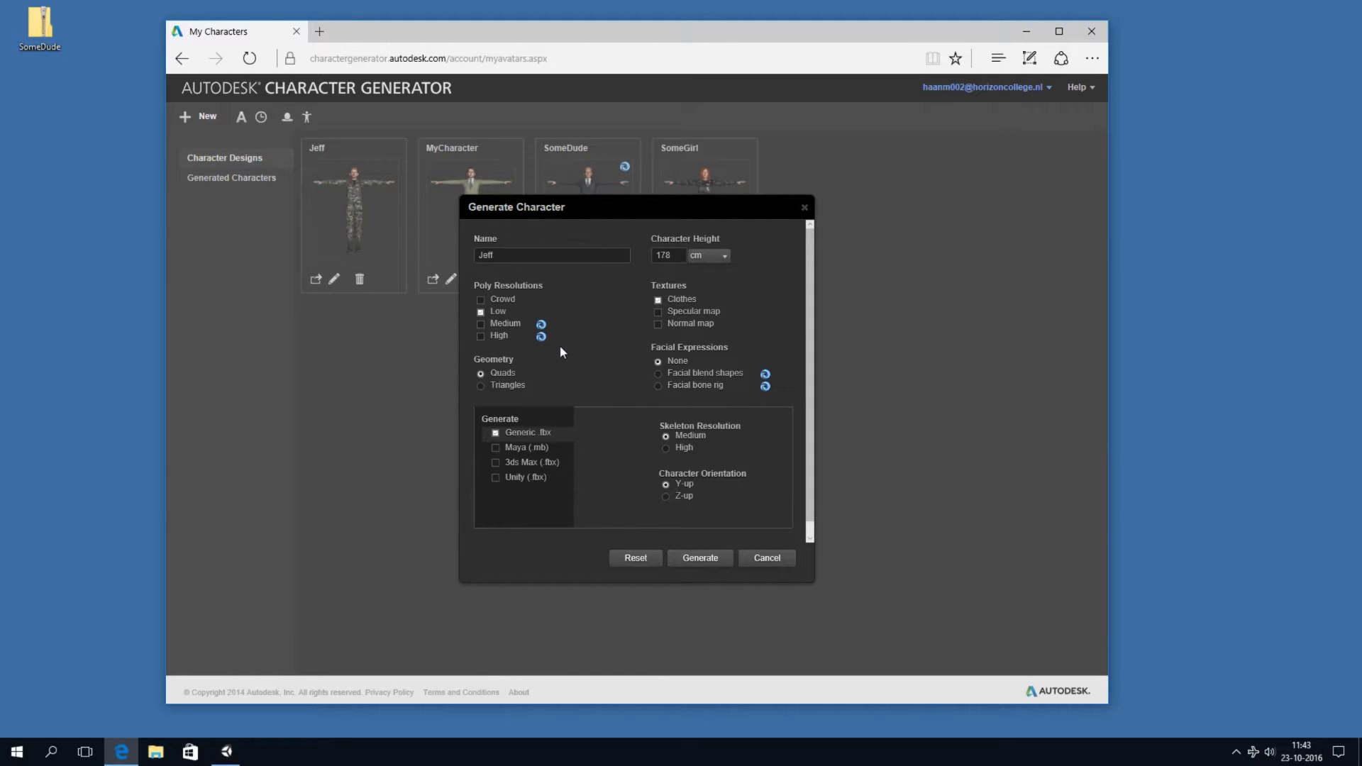
pyautogui.click(658, 324)
pyautogui.click(496, 432)
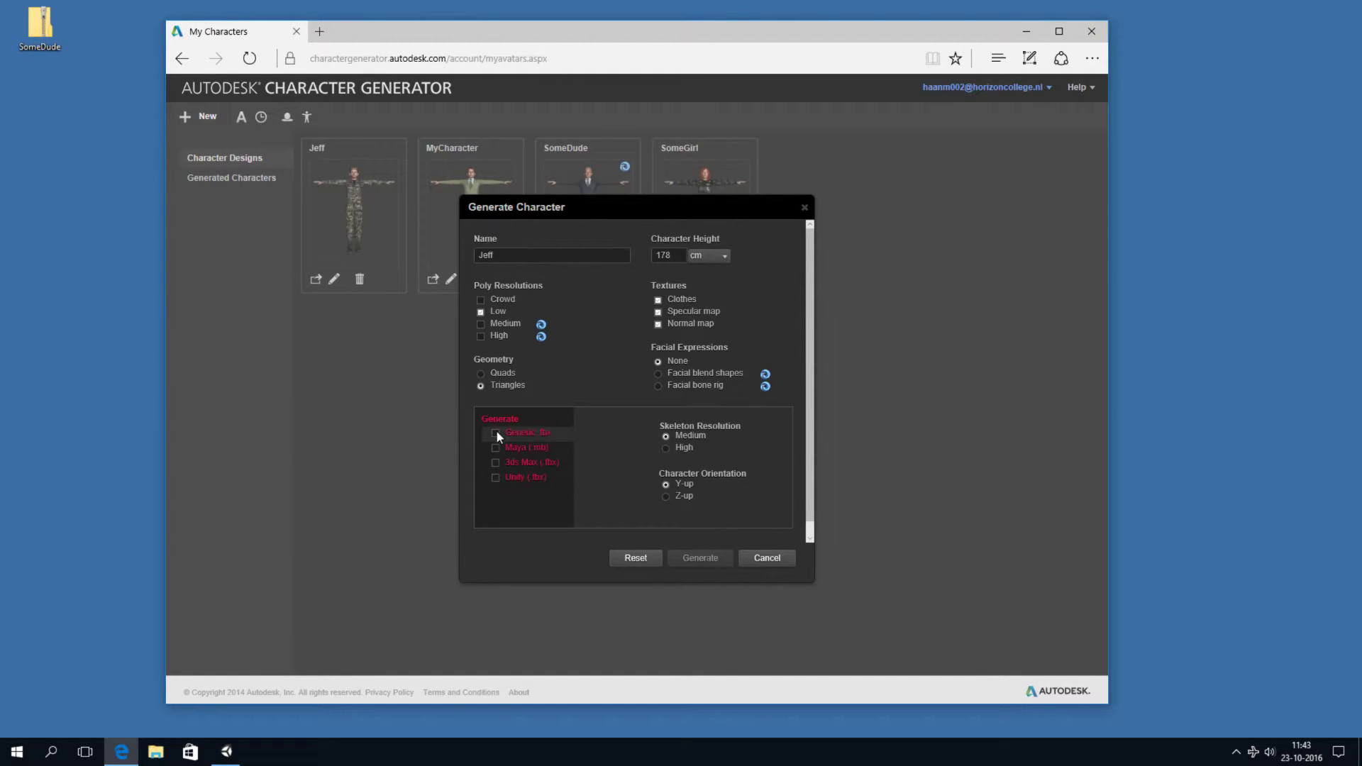
pyautogui.click(495, 477)
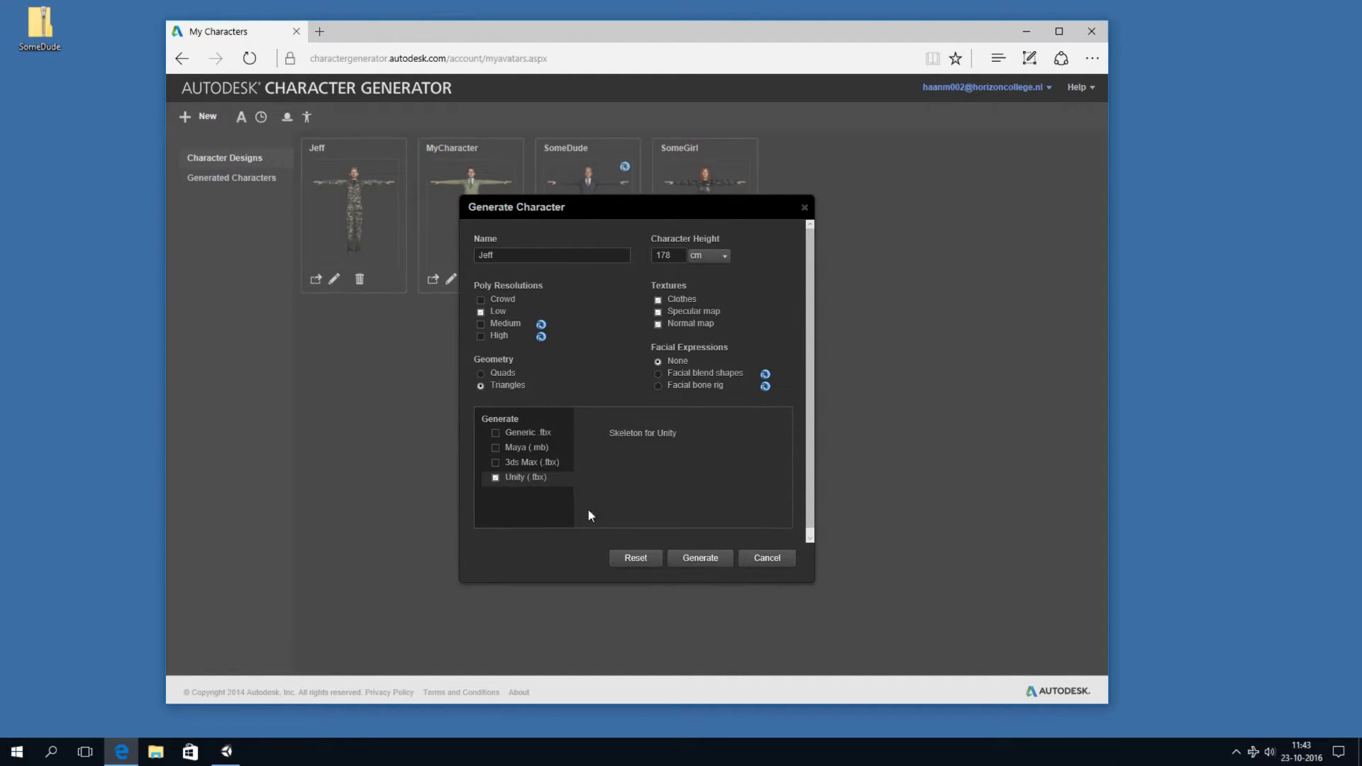
pyautogui.click(711, 559)
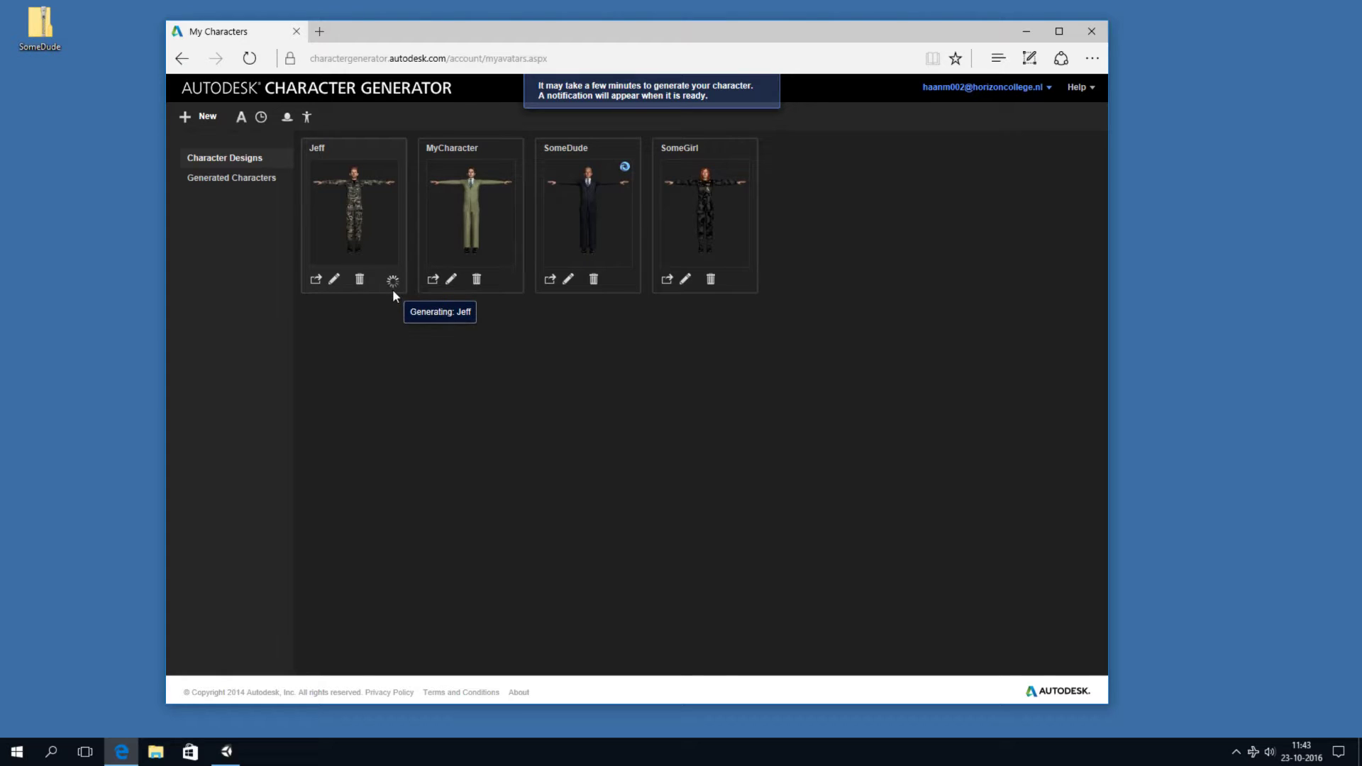
# - View the generated characters, then extract SomeDude_Unity.fbx from the SomeDude archive onto the desktop
pyautogui.click(251, 181)
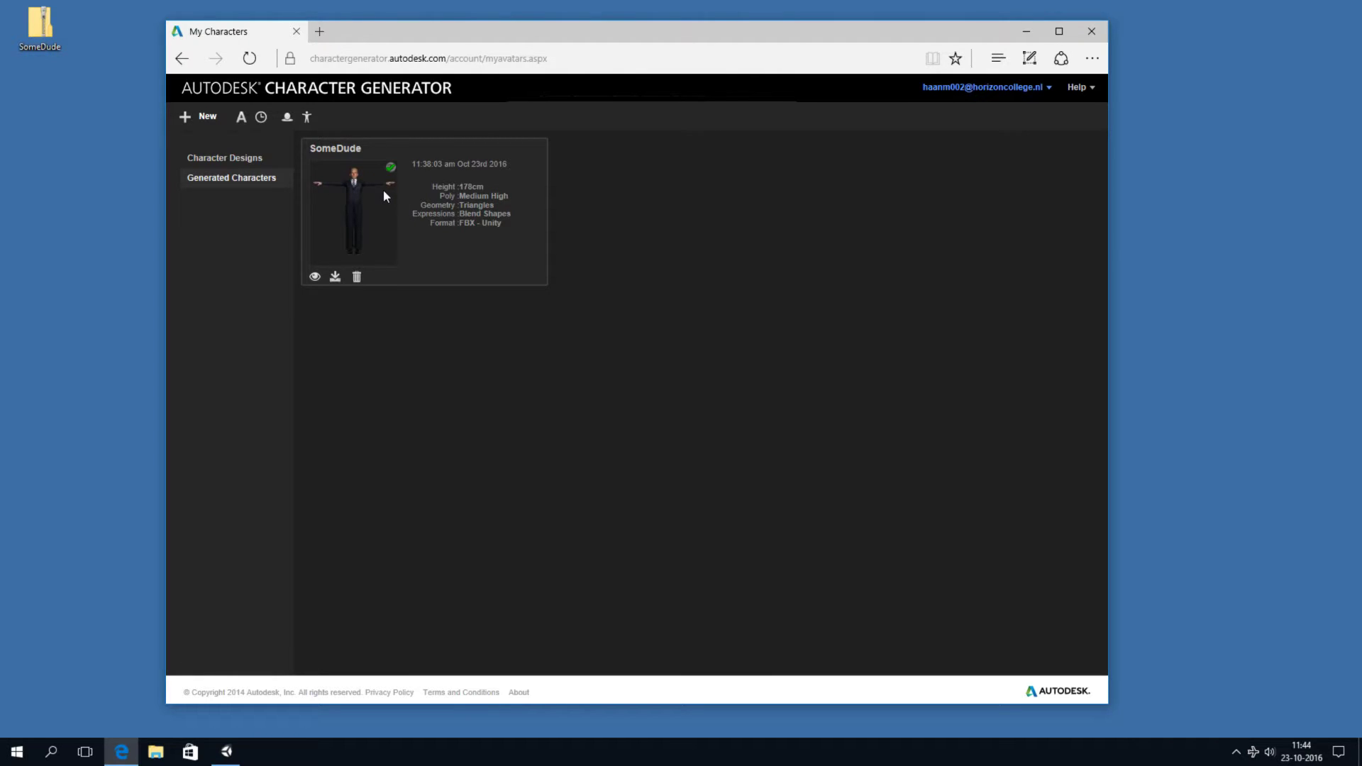
pyautogui.doubleClick(43, 29)
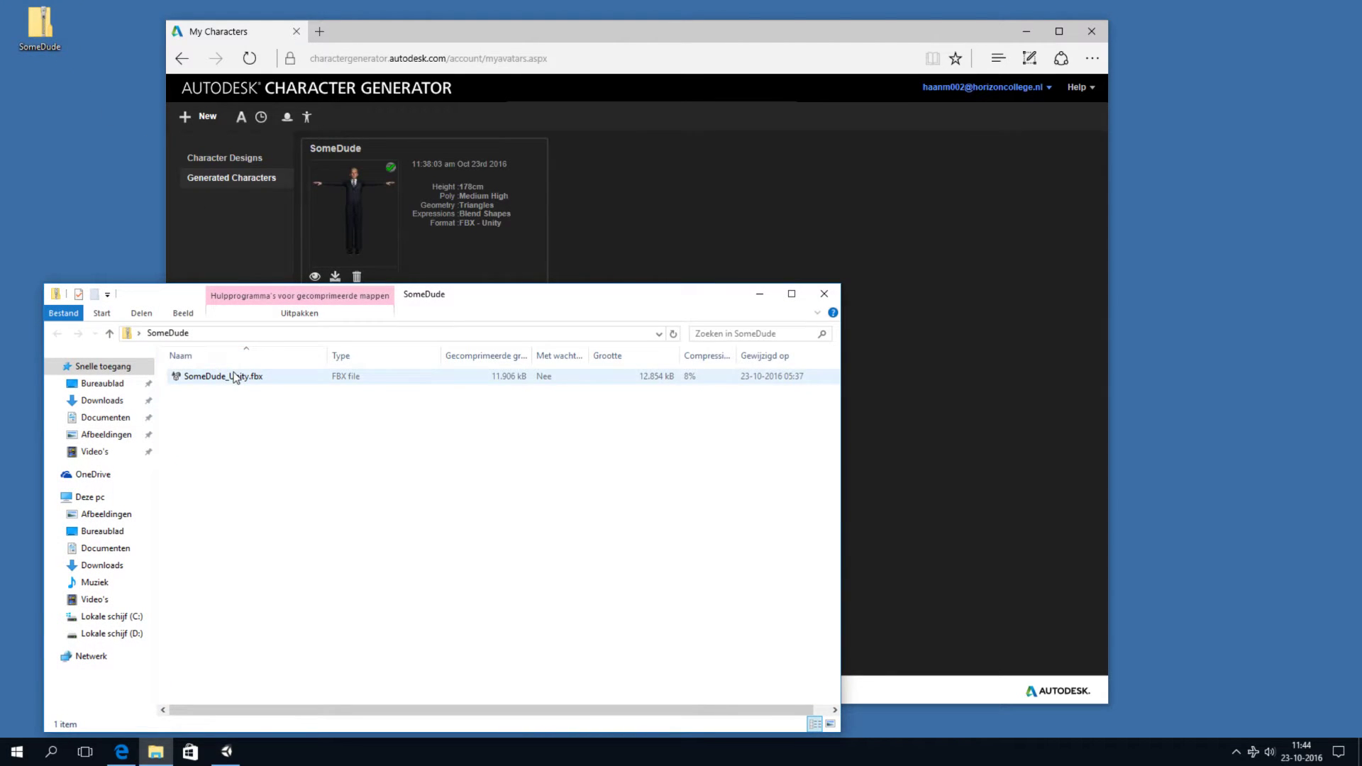
pyautogui.moveTo(235, 377); pyautogui.dragTo(64, 113)
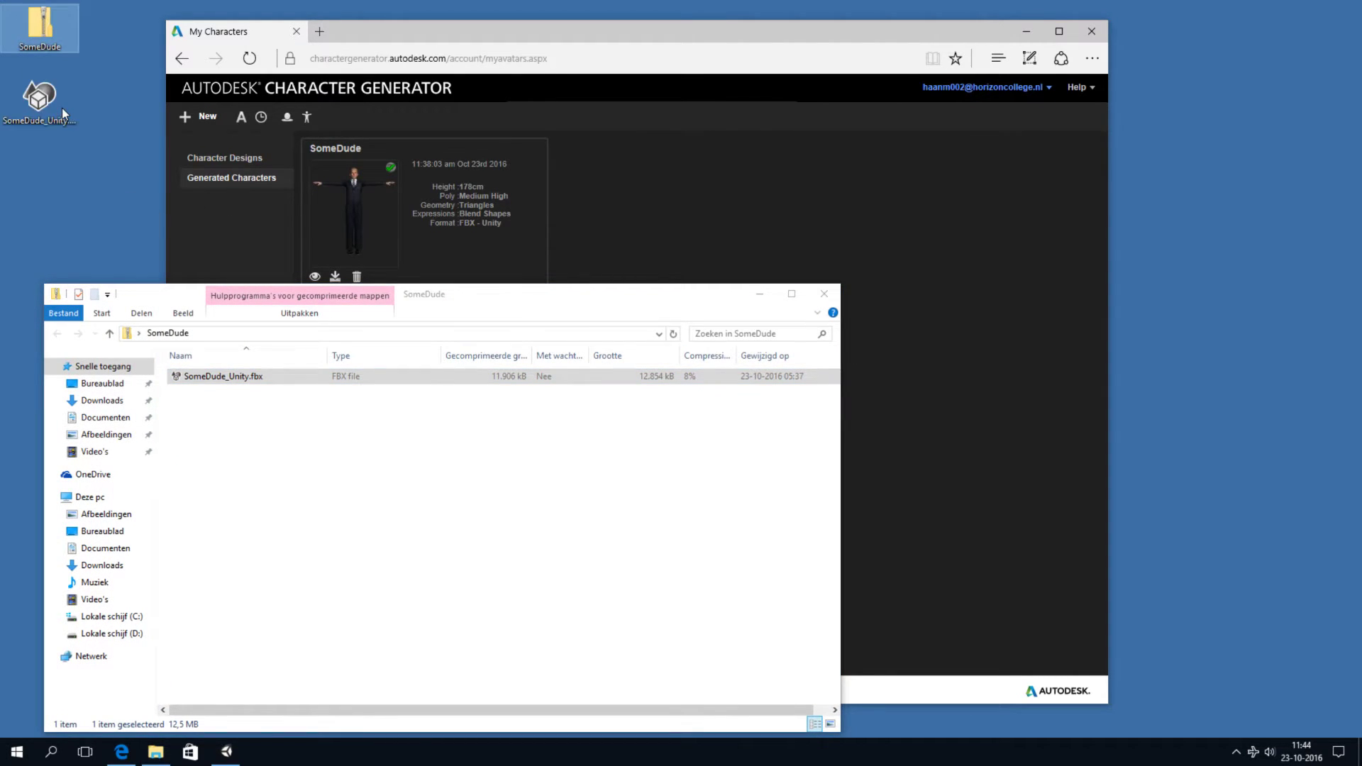
pyautogui.click(823, 294)
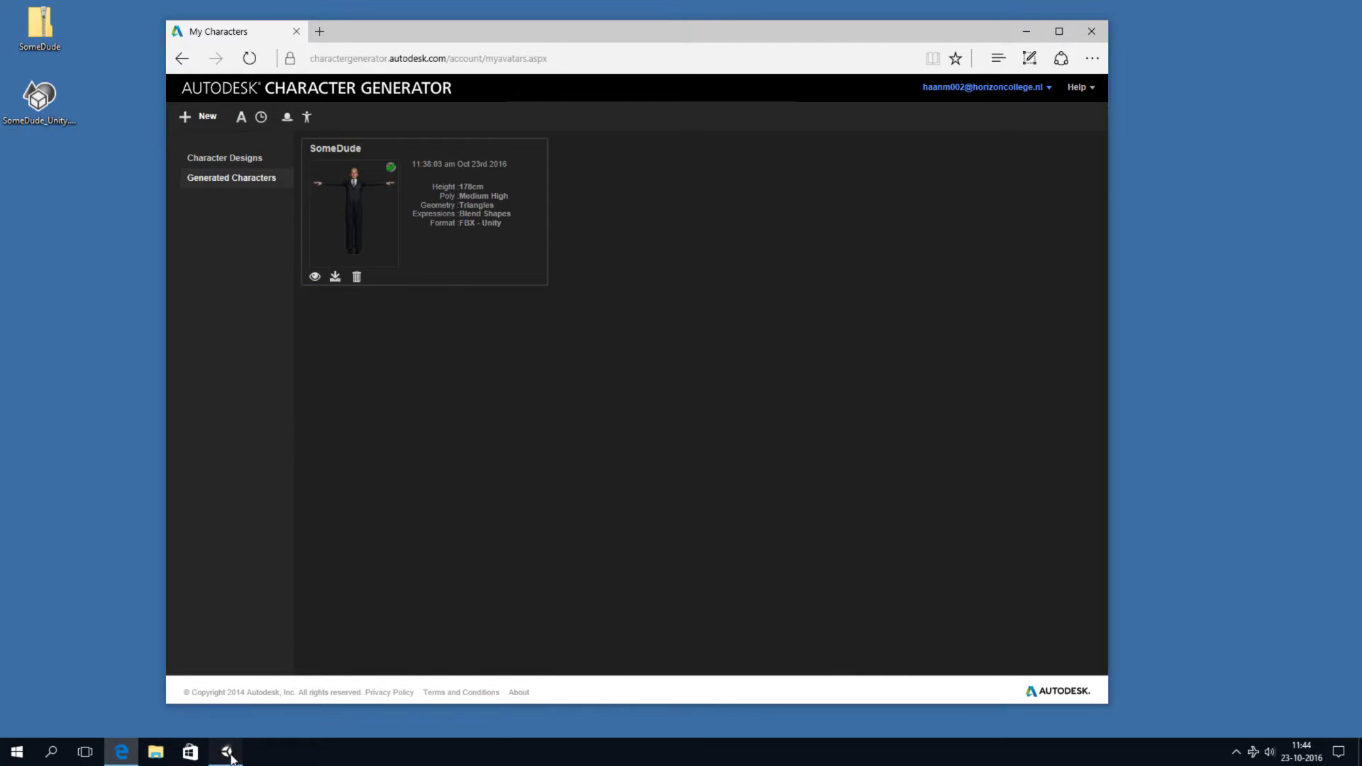
# - Switch to Unity and create a 3D project named CharacterTest with Unity Analytics disabled and no asset packages added
pyautogui.click(231, 759)
pyautogui.click(658, 416)
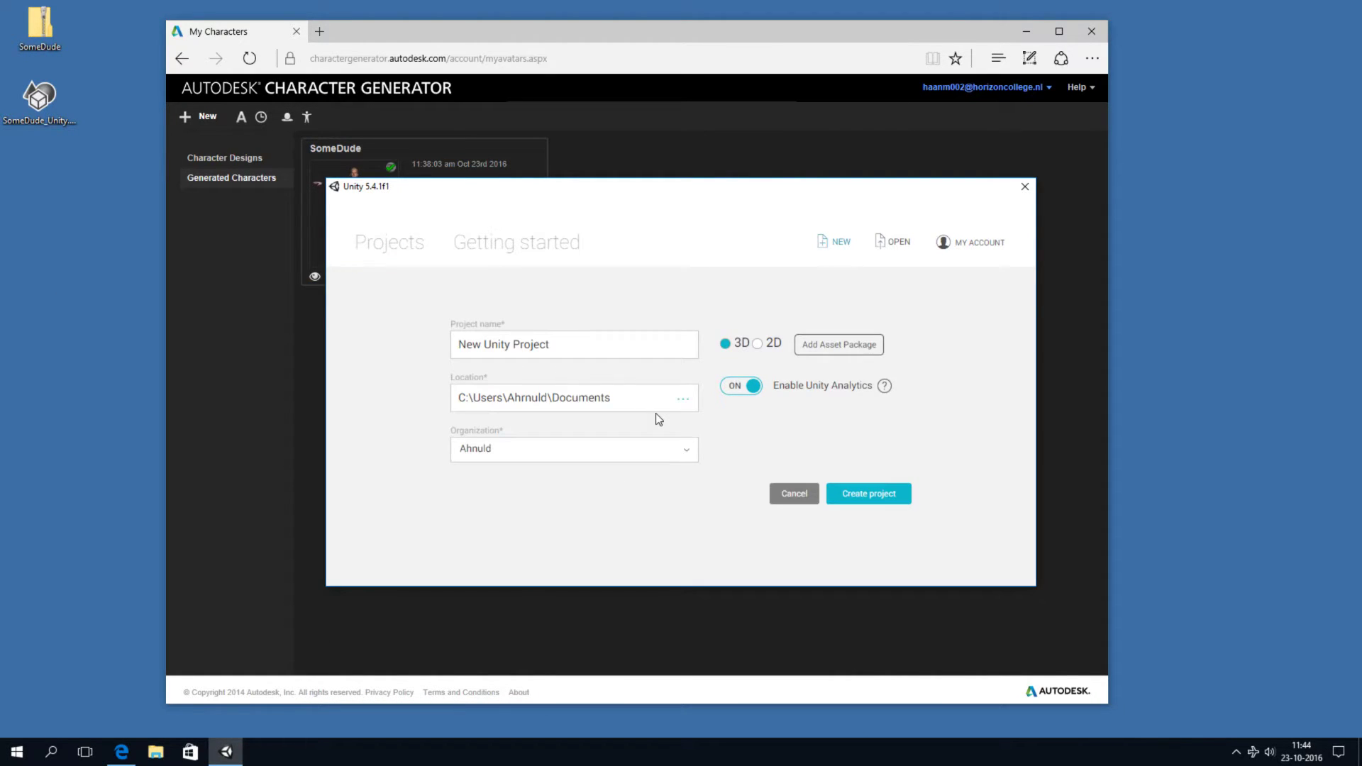
pyautogui.write('C')
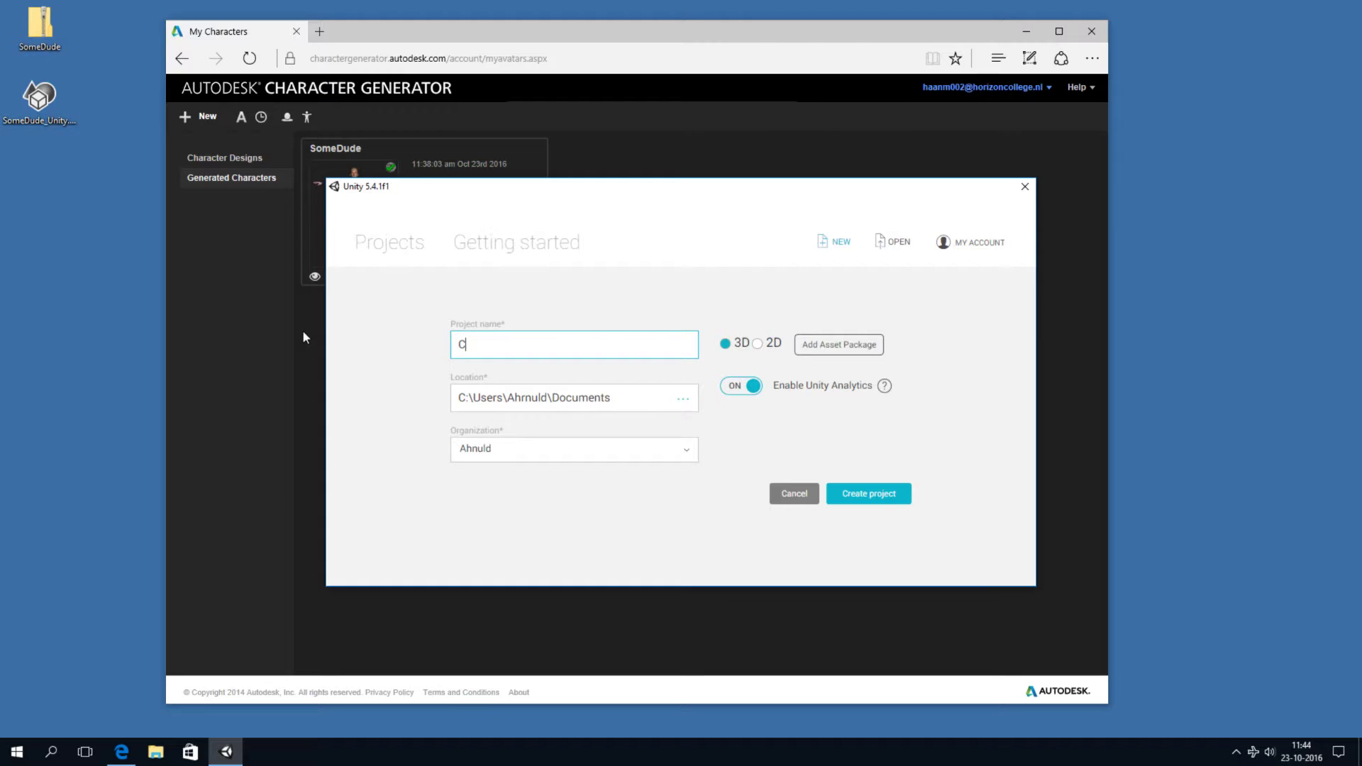
pyautogui.write('haracterTest')
pyautogui.click(745, 388)
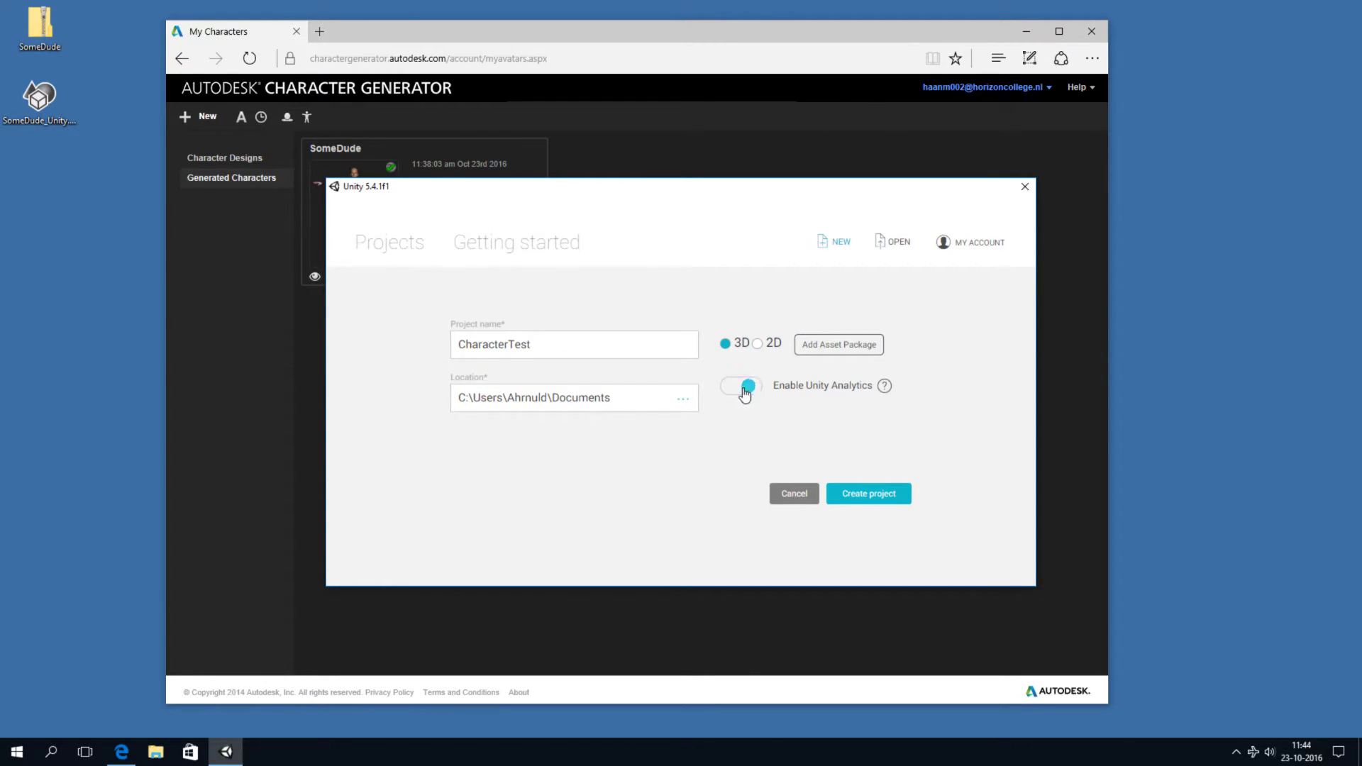
pyautogui.click(853, 347)
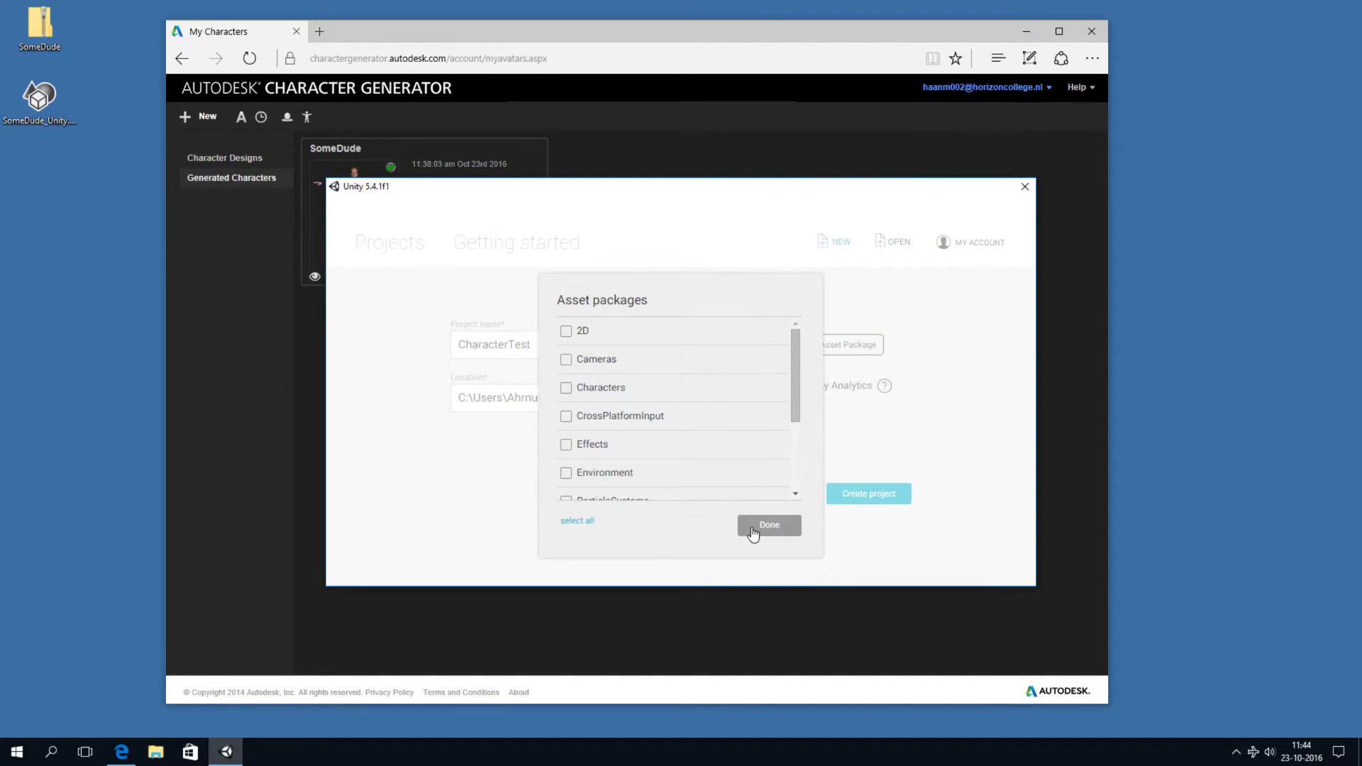
pyautogui.click(753, 528)
pyautogui.click(866, 494)
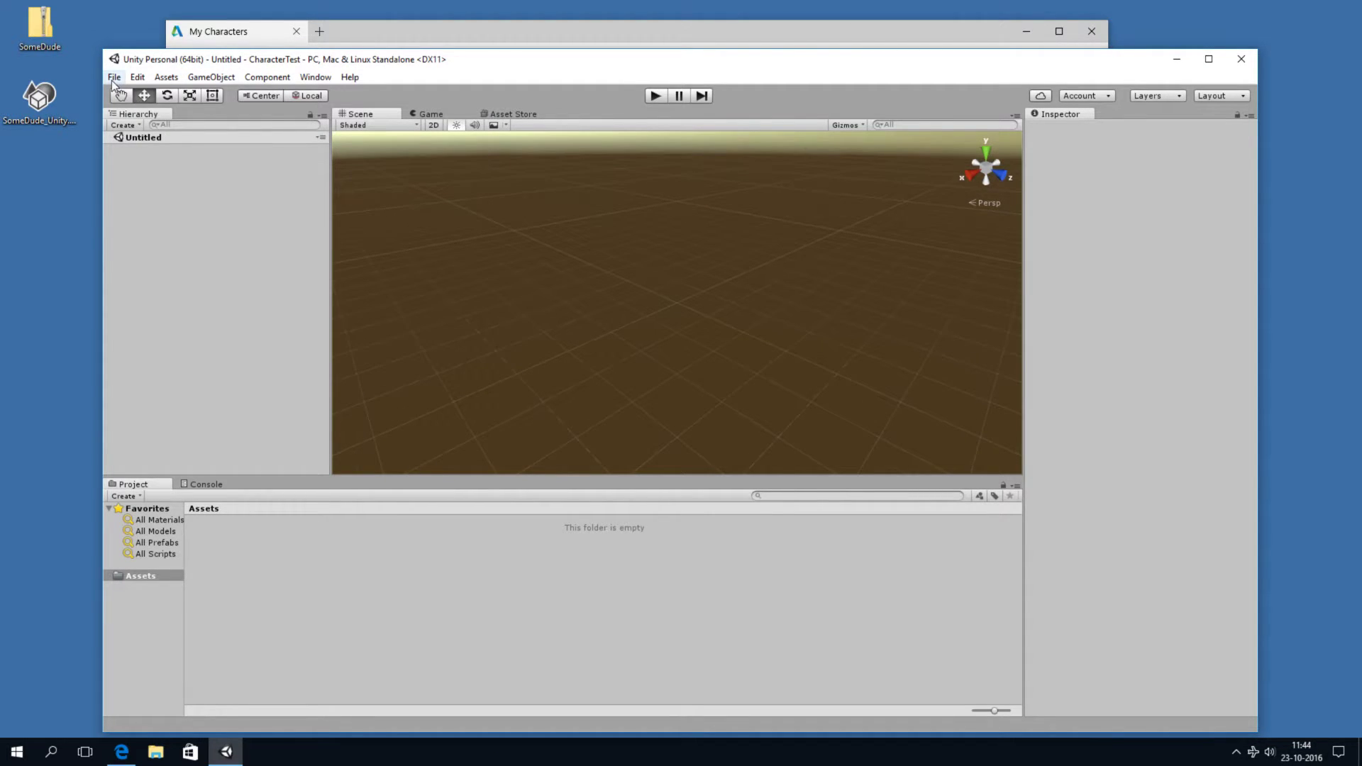
# - Start a new scene and import the standard Characters asset package into the project
pyautogui.hotkey('alt', 'f')
pyautogui.press('Return')
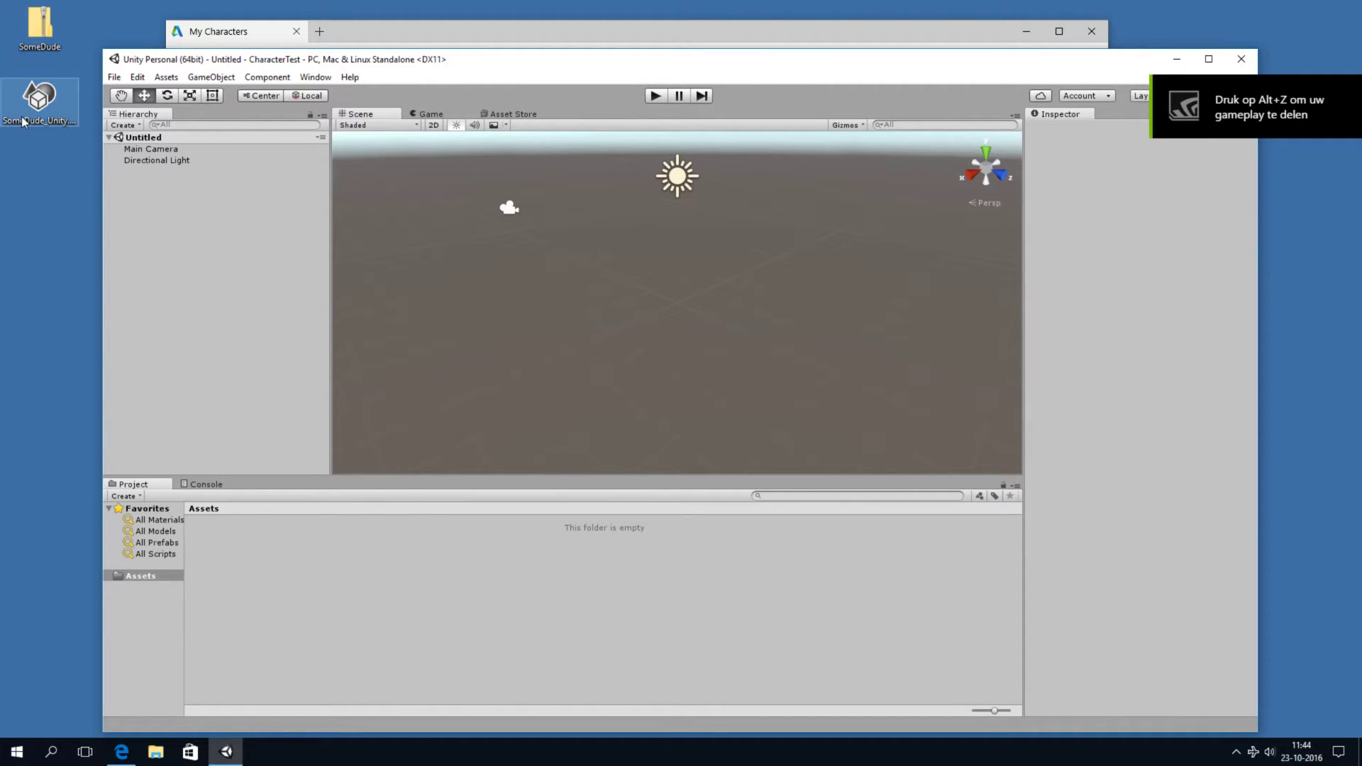
pyautogui.click(213, 78)
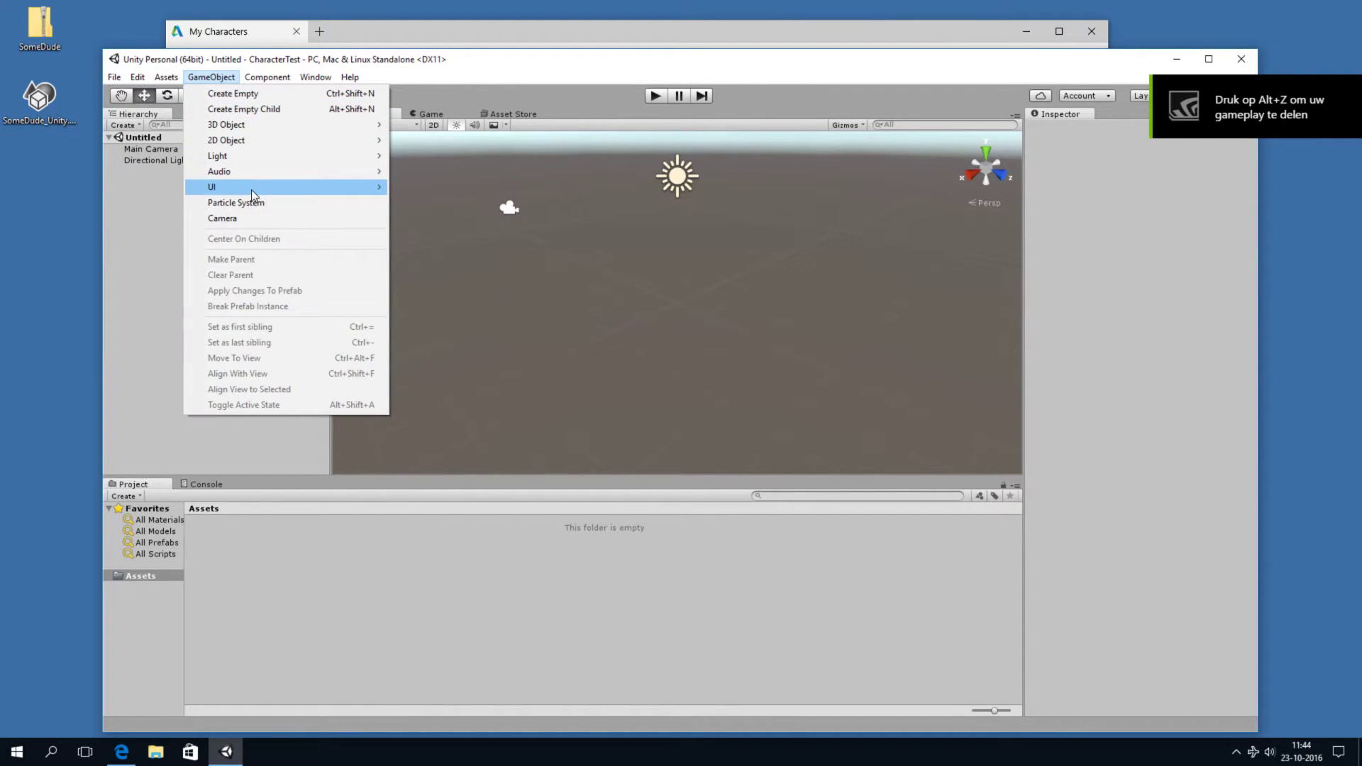
pyautogui.moveTo(166, 77)
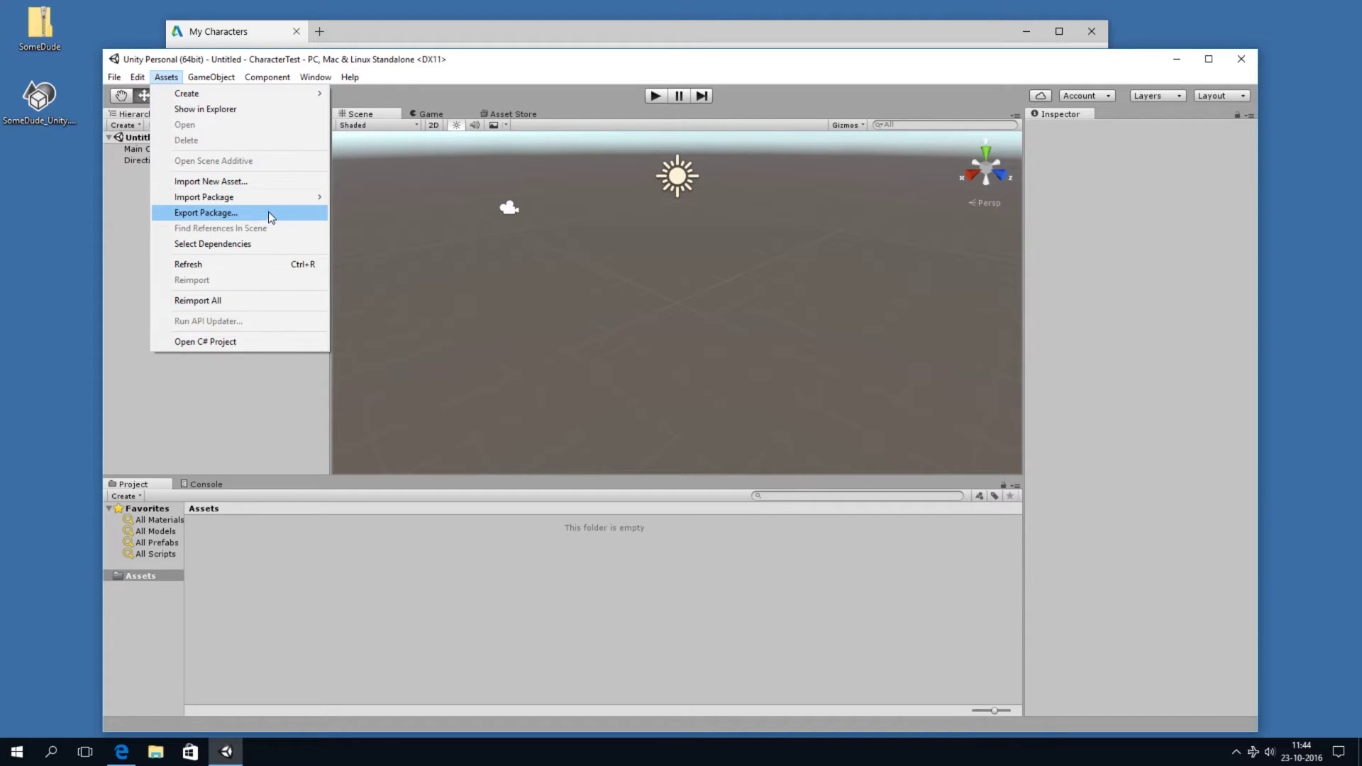
pyautogui.moveTo(280, 198)
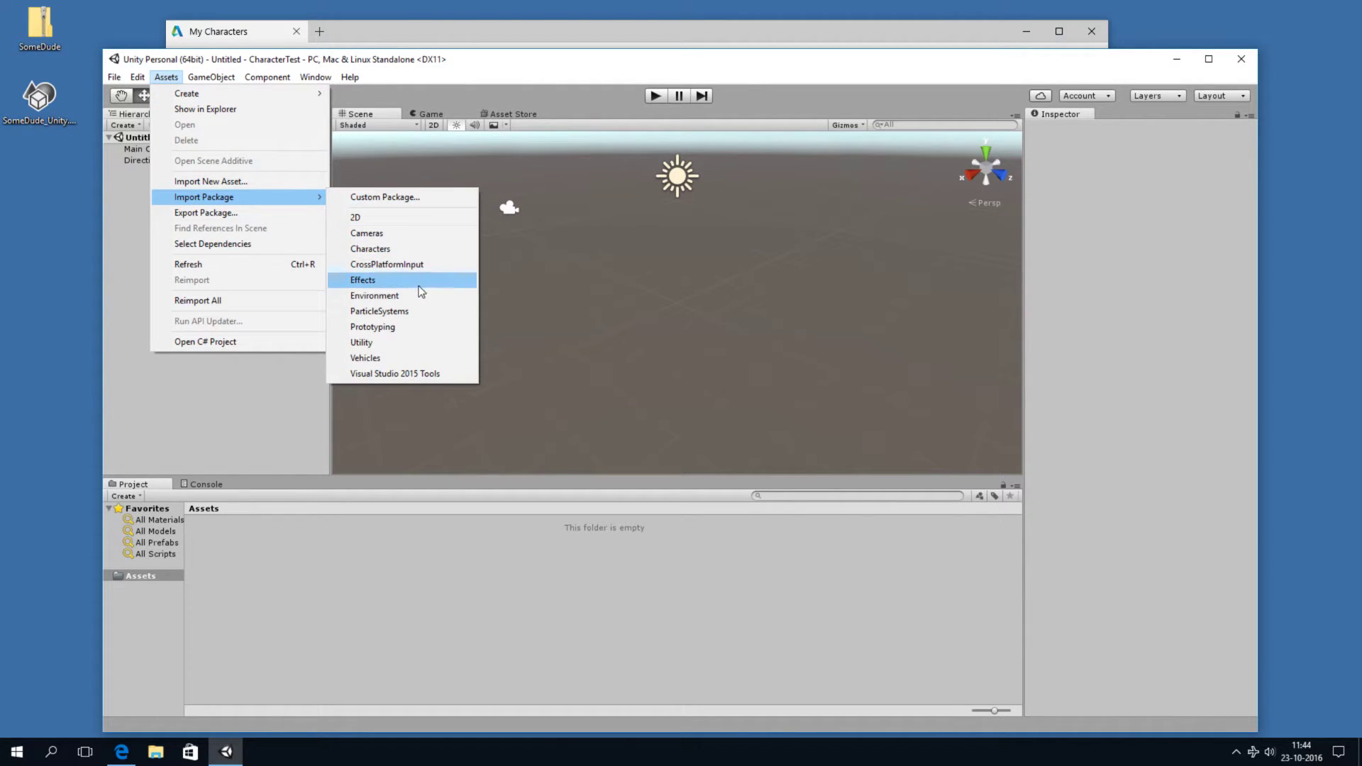
pyautogui.click(420, 248)
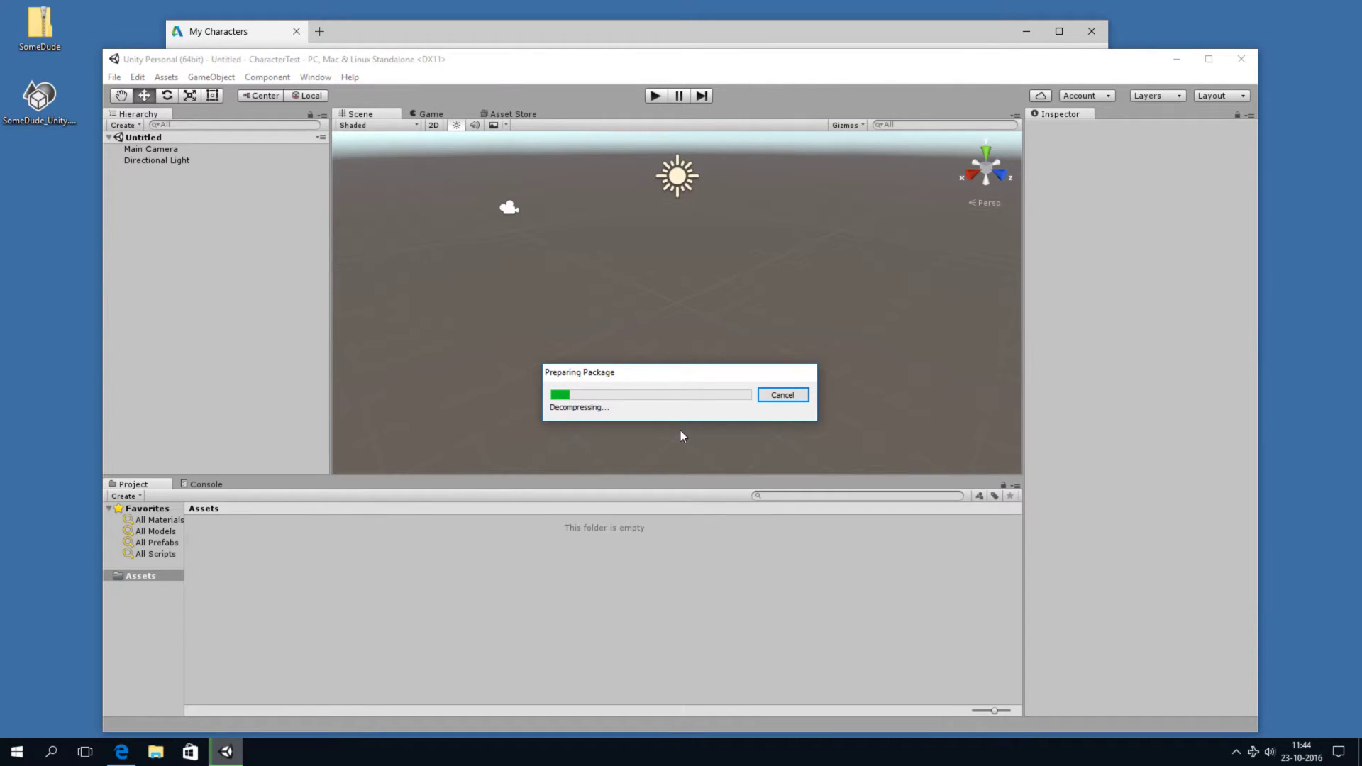
pyautogui.click(224, 260)
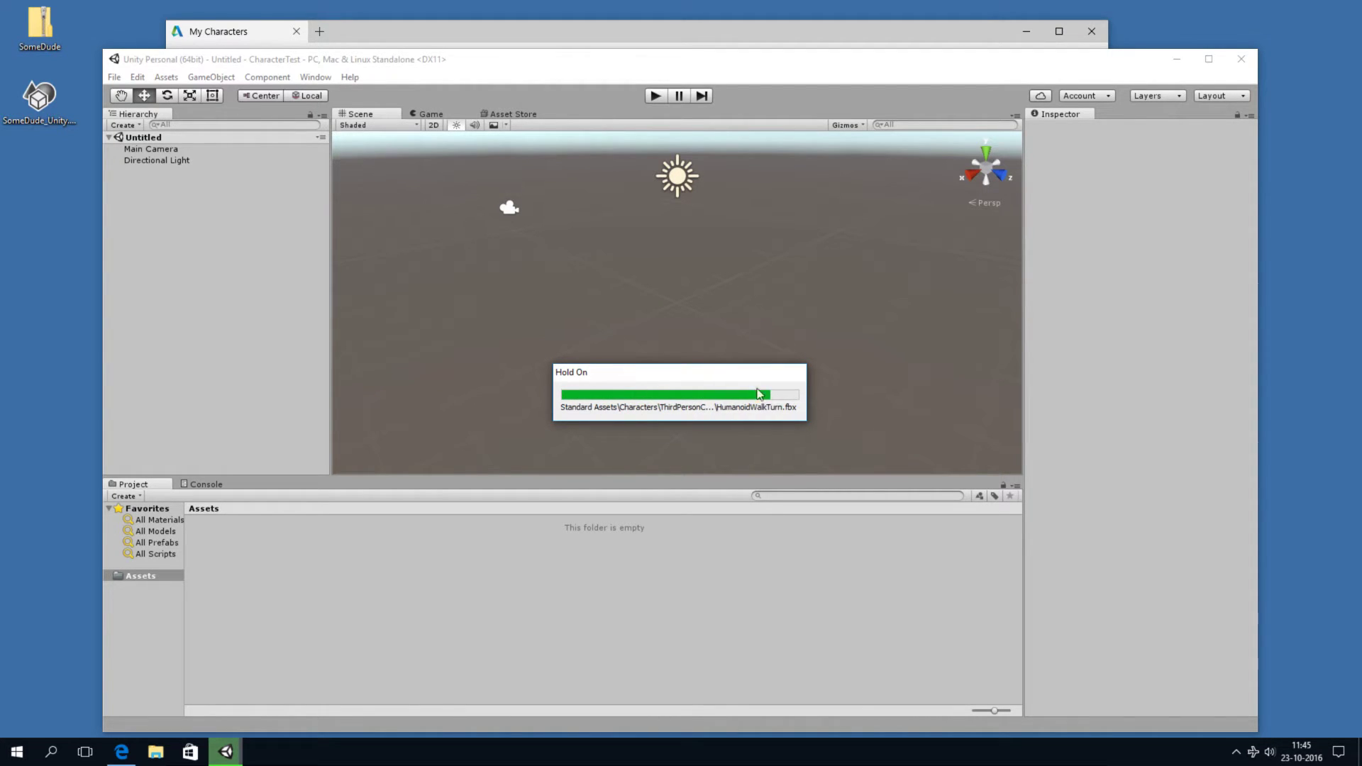
# - Add a cube to the scene as a ground slab and set its X and Z scale to 1000
pyautogui.click(223, 78)
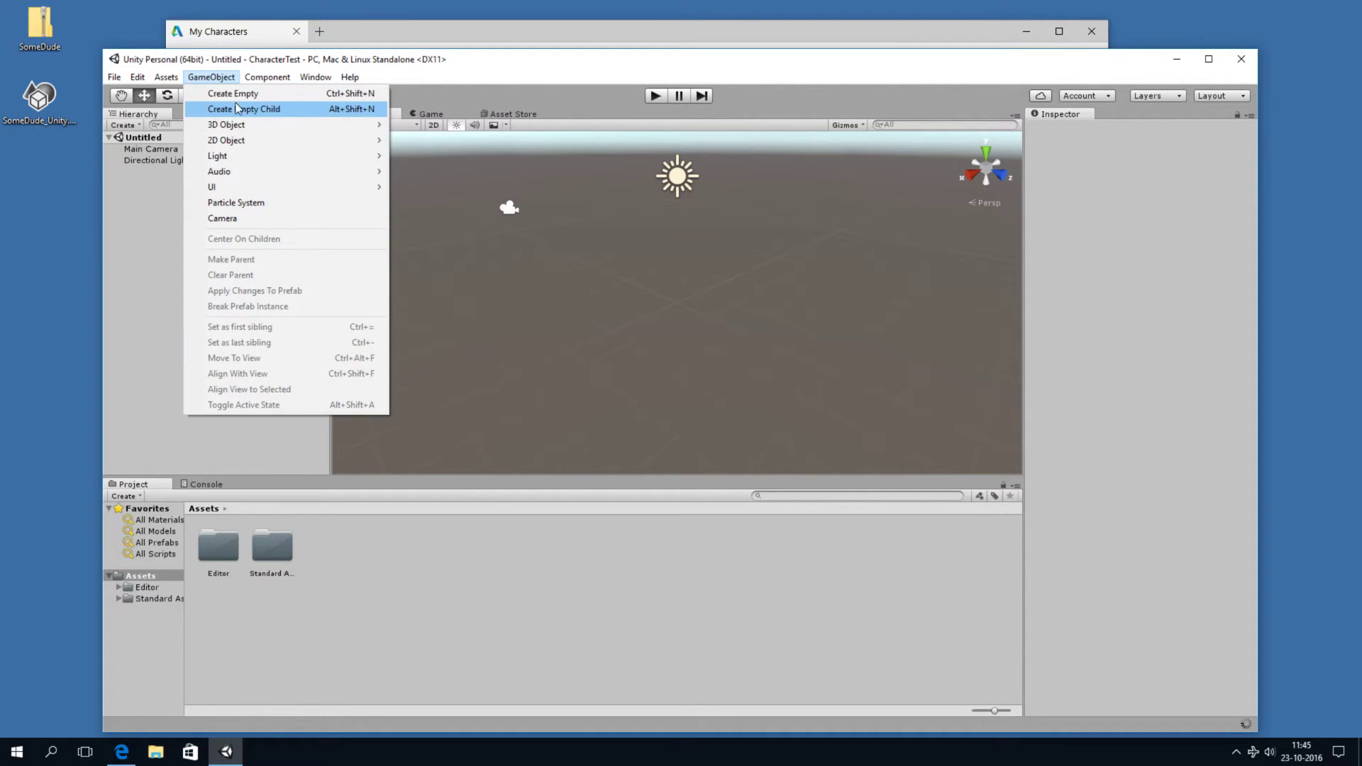
pyautogui.click(469, 139)
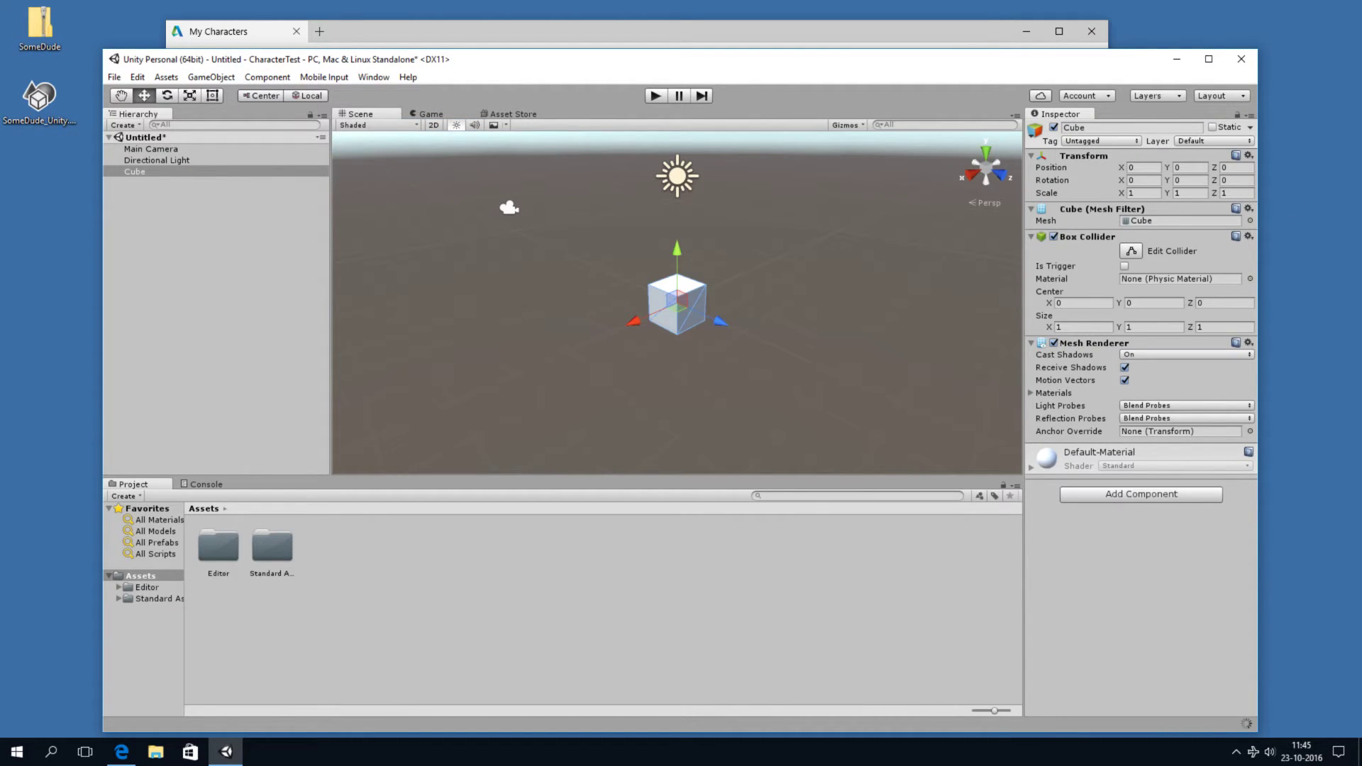
pyautogui.click(1144, 193)
pyautogui.write('1000')
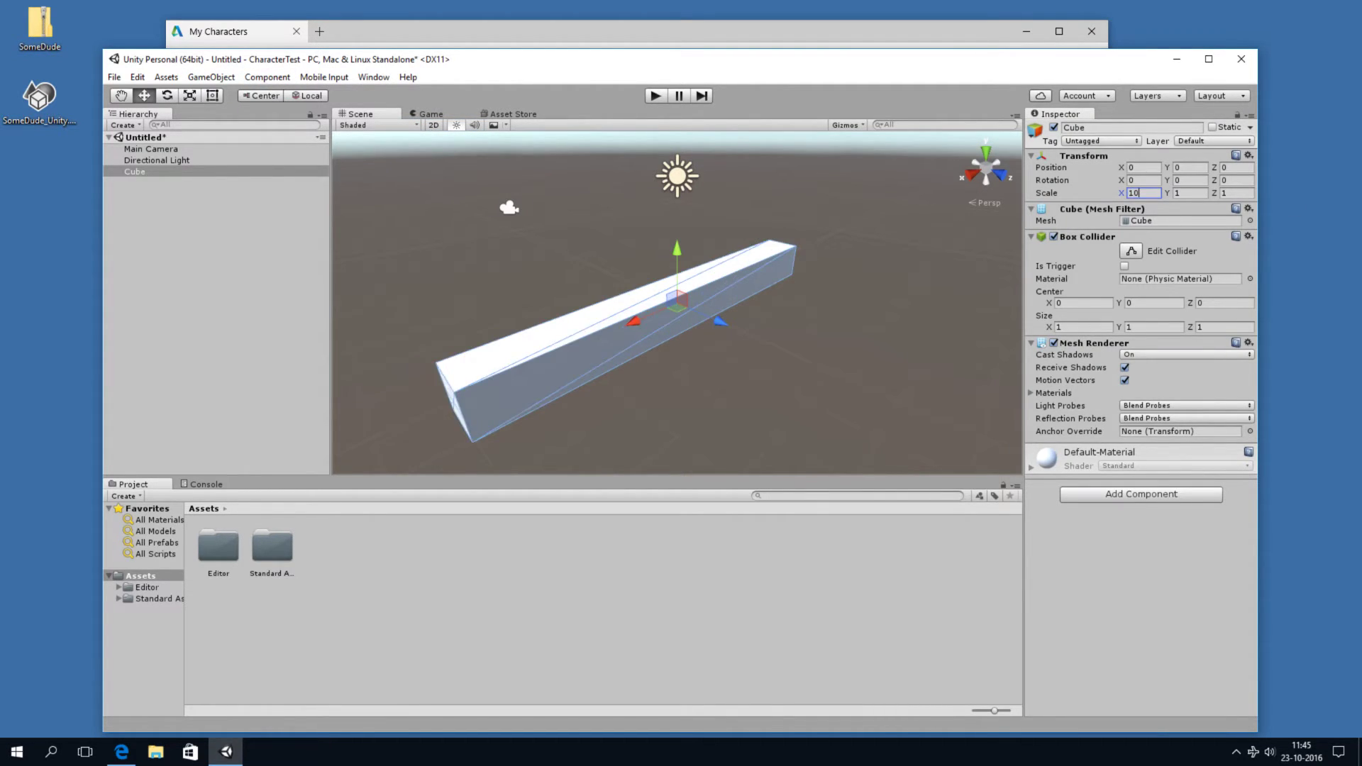
pyautogui.press('Tab')
pyautogui.press('Tab')
pyautogui.write('1000')
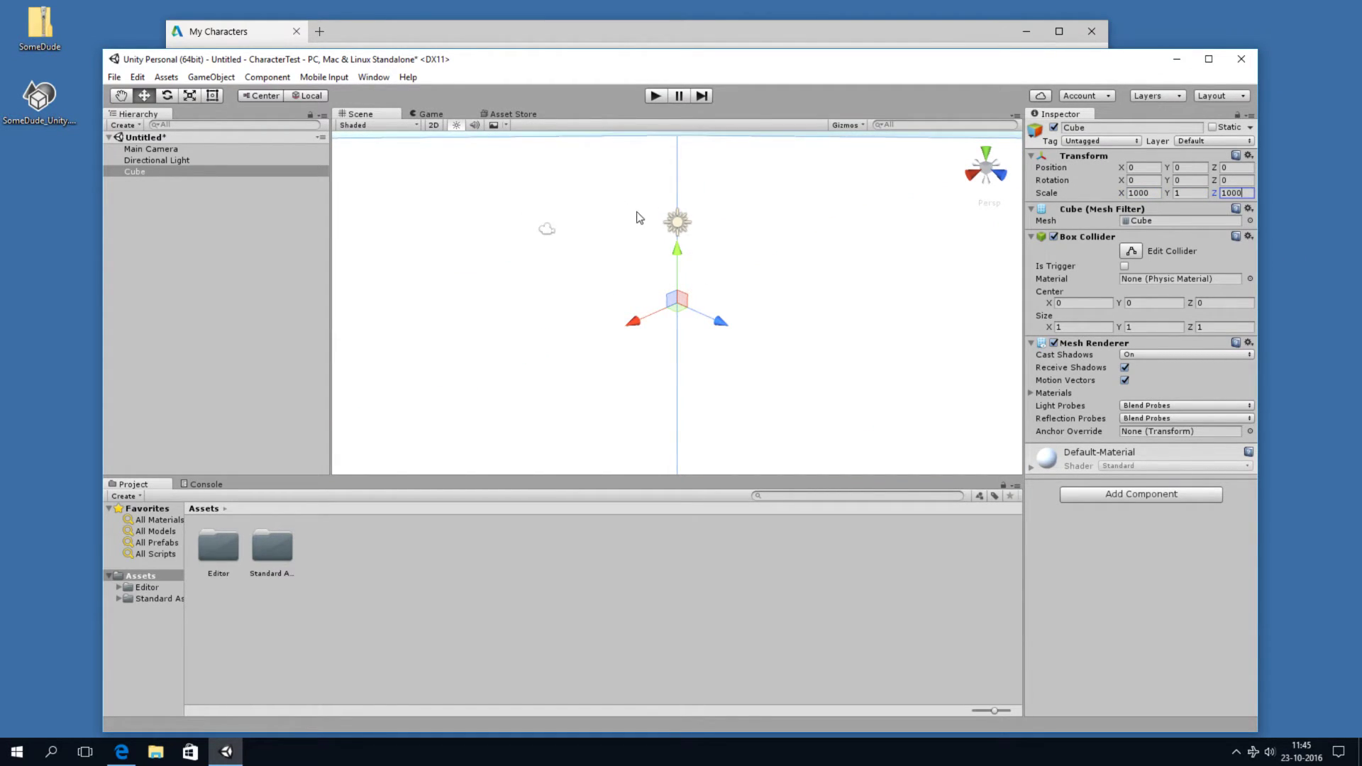
pyautogui.moveTo(638, 219)
pyautogui.keyDown('alt'); pyautogui.mouseDown()
pyautogui.moveTo(672, 205)
pyautogui.moveTo(656, 220)
pyautogui.mouseUp(); pyautogui.keyUp('alt')
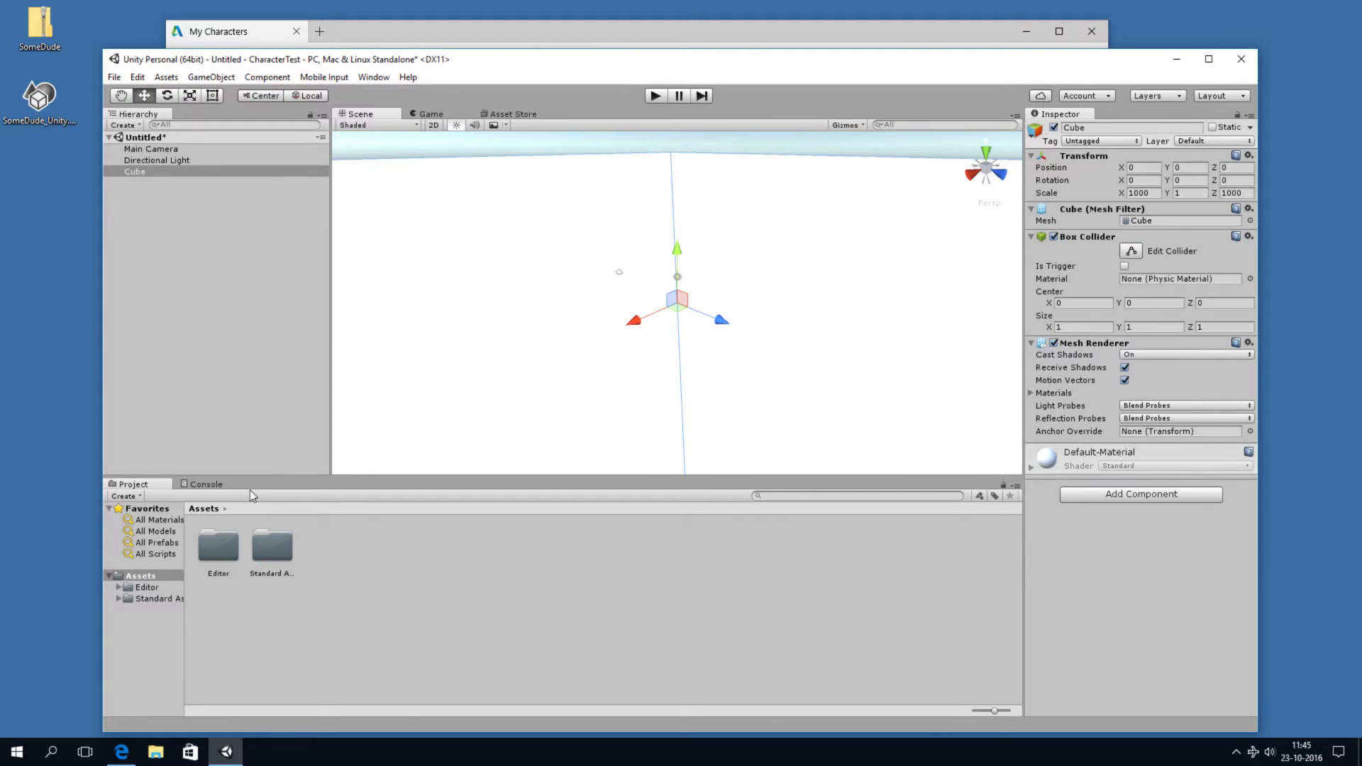
# - Place the ThirdPersonController prefab from the Standard Assets ThirdPersonCharacter prefabs folder onto the ground slab in the scene
pyautogui.click(119, 600)
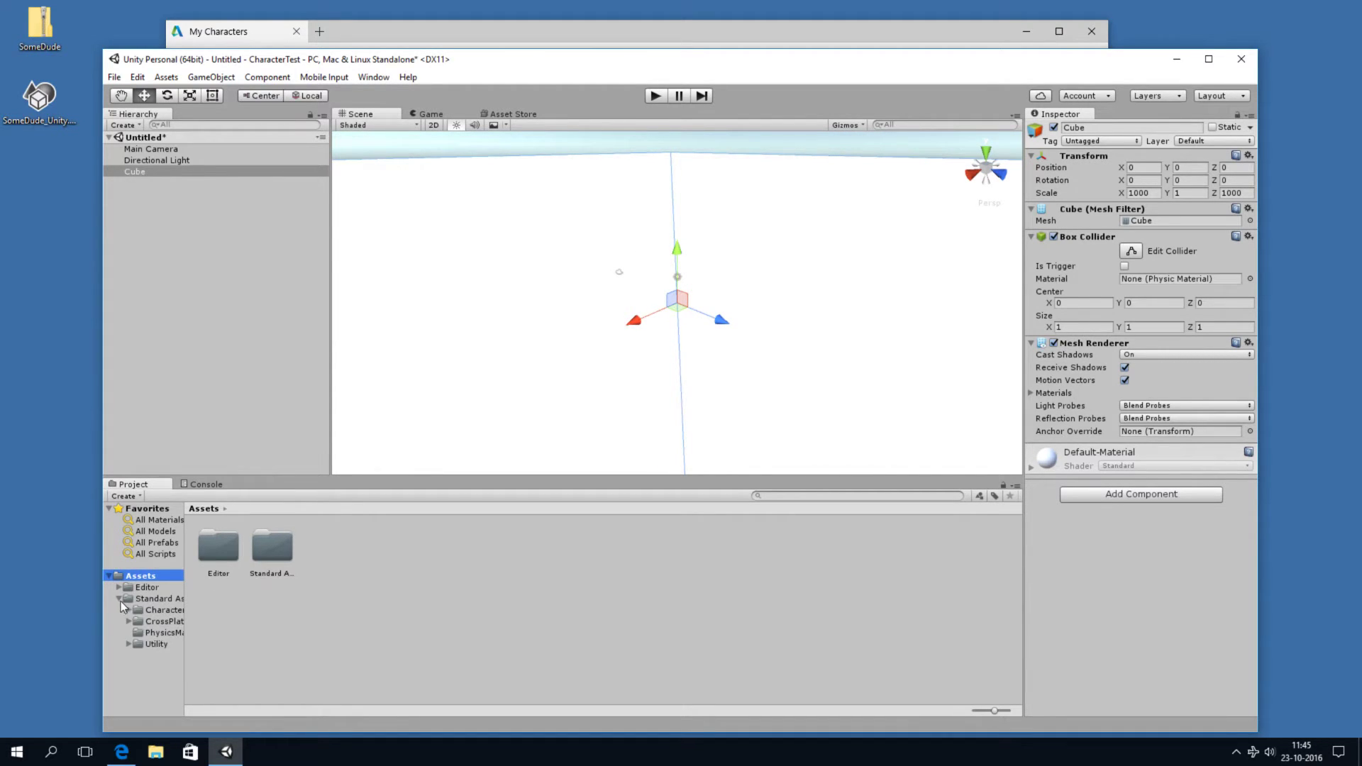
pyautogui.moveTo(185, 637); pyautogui.dragTo(249, 638)
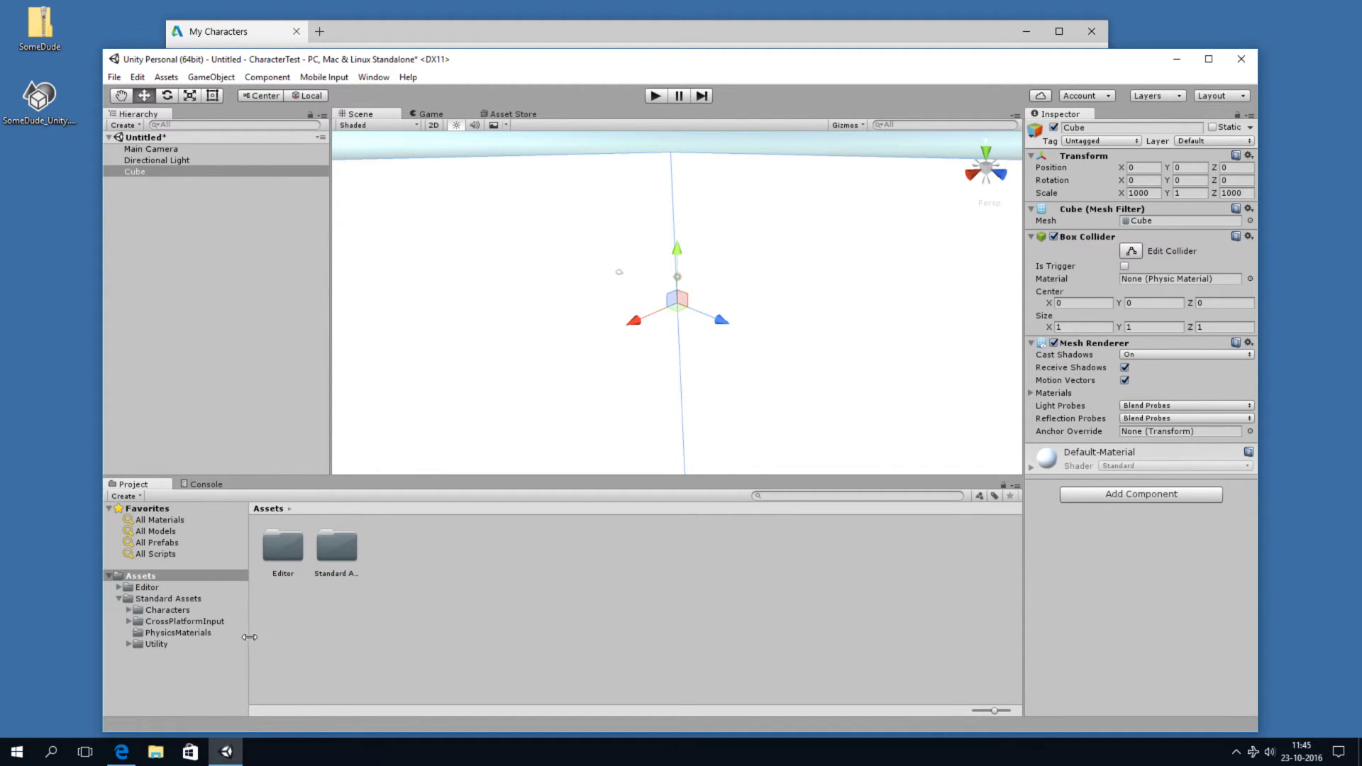
pyautogui.click(129, 611)
pyautogui.click(139, 645)
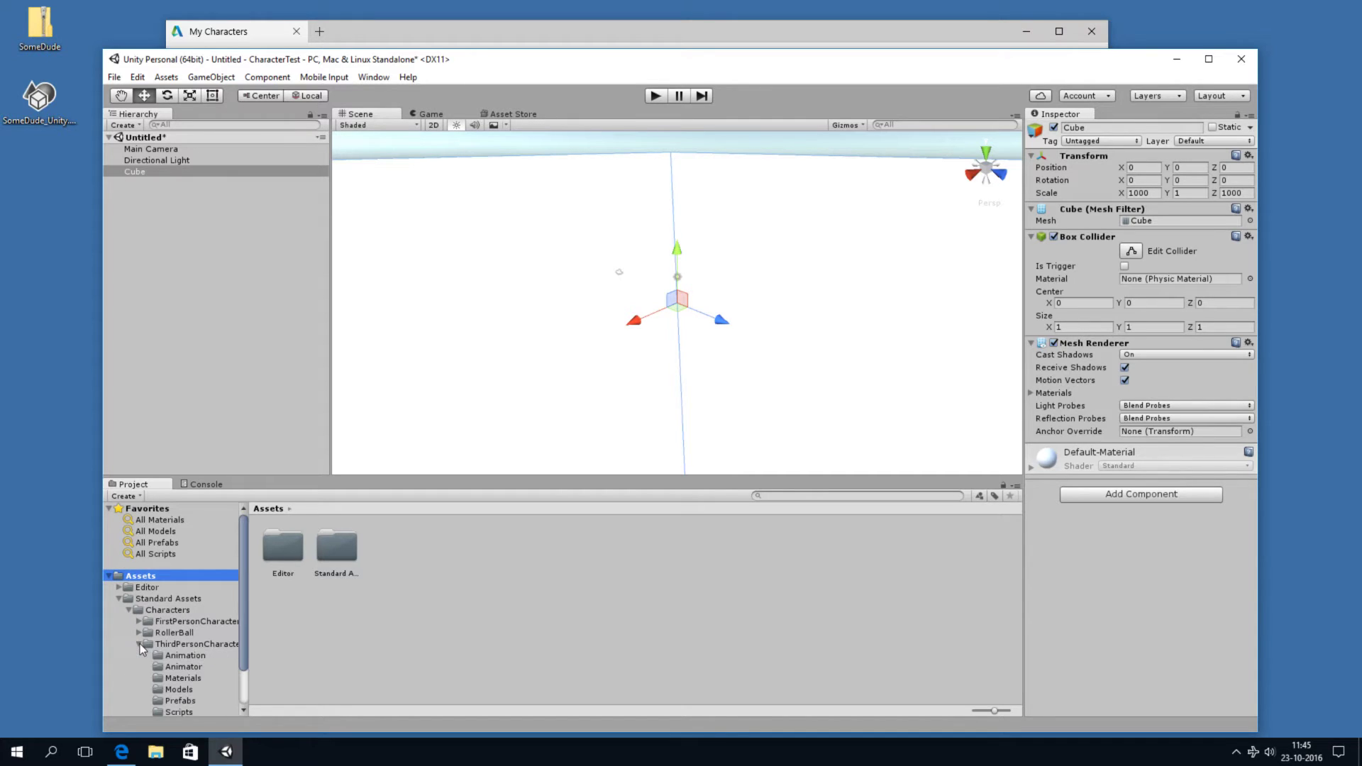
pyautogui.scroll(-2, 172, 653)
pyautogui.click(192, 595)
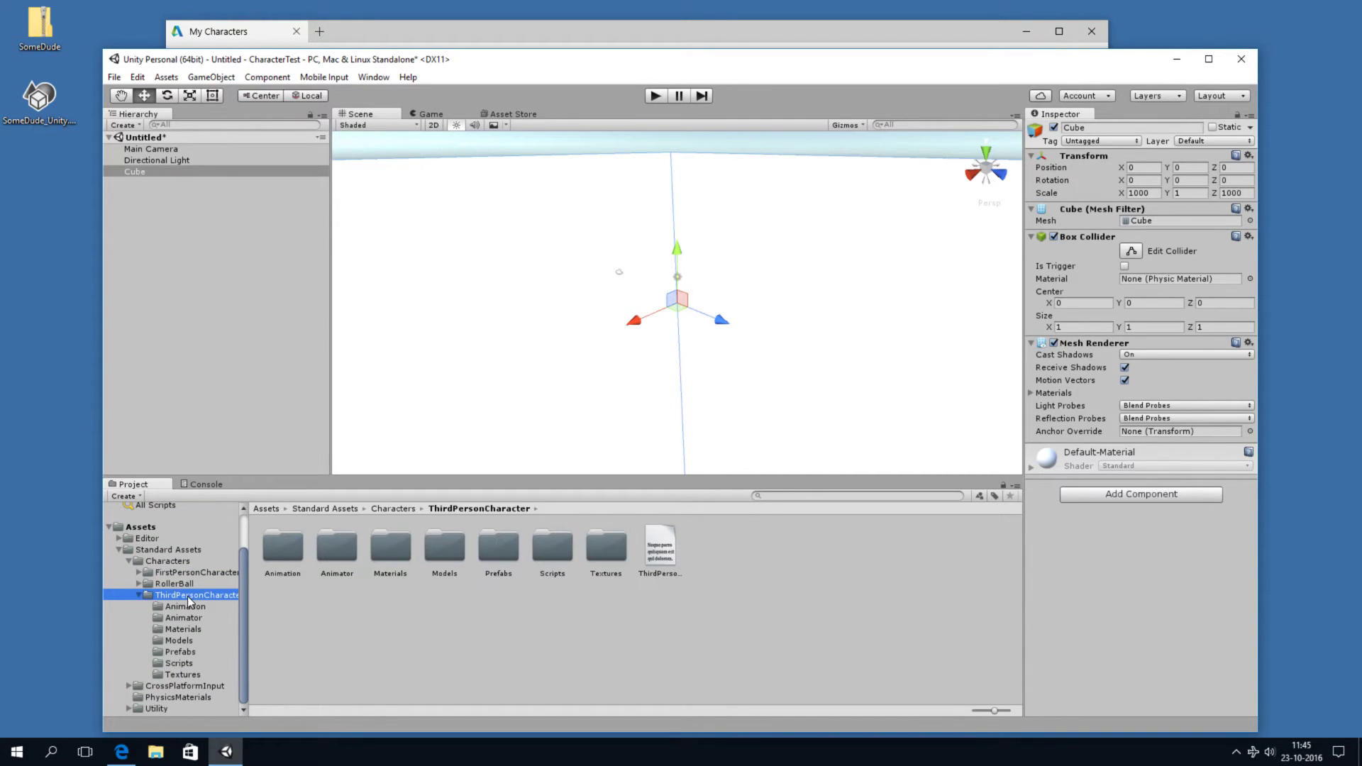
pyautogui.doubleClick(501, 554)
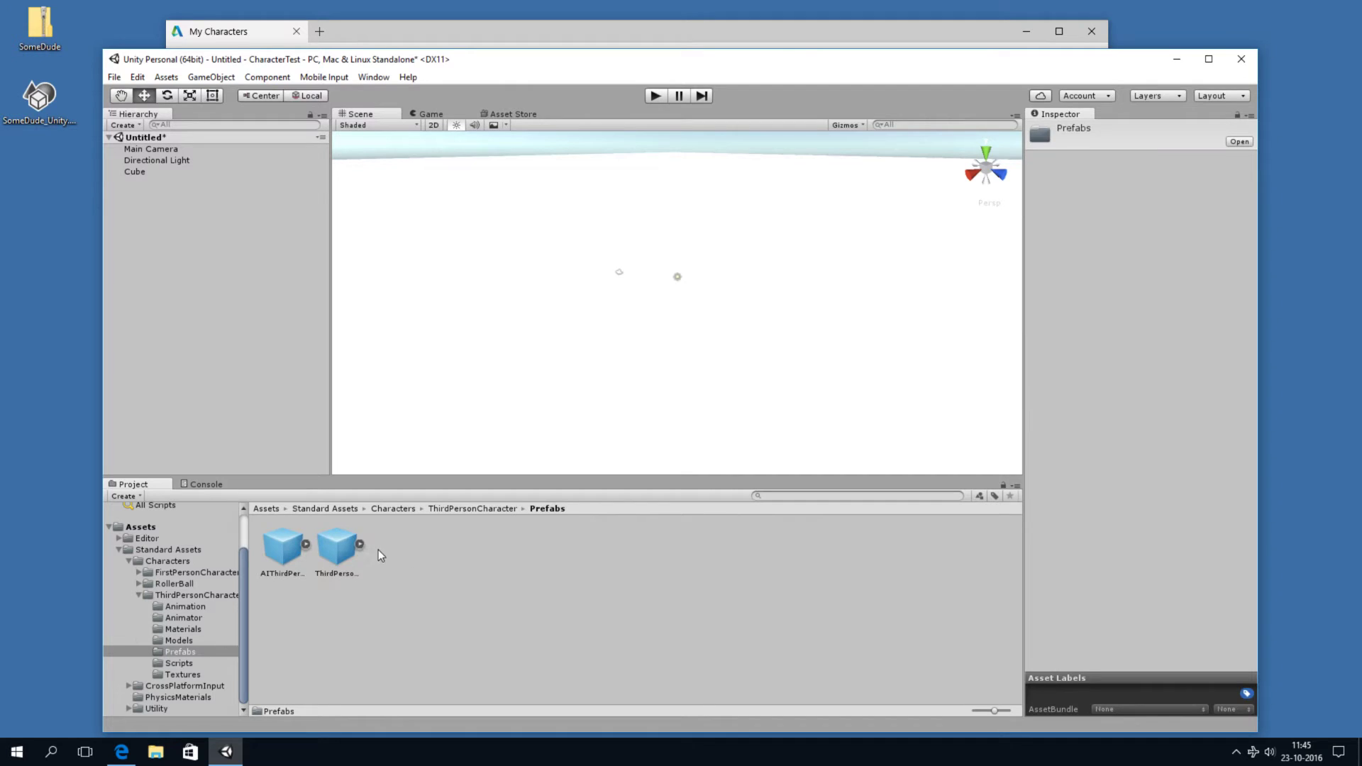
pyautogui.moveTo(331, 554); pyautogui.dragTo(642, 337)
pyautogui.press('f')
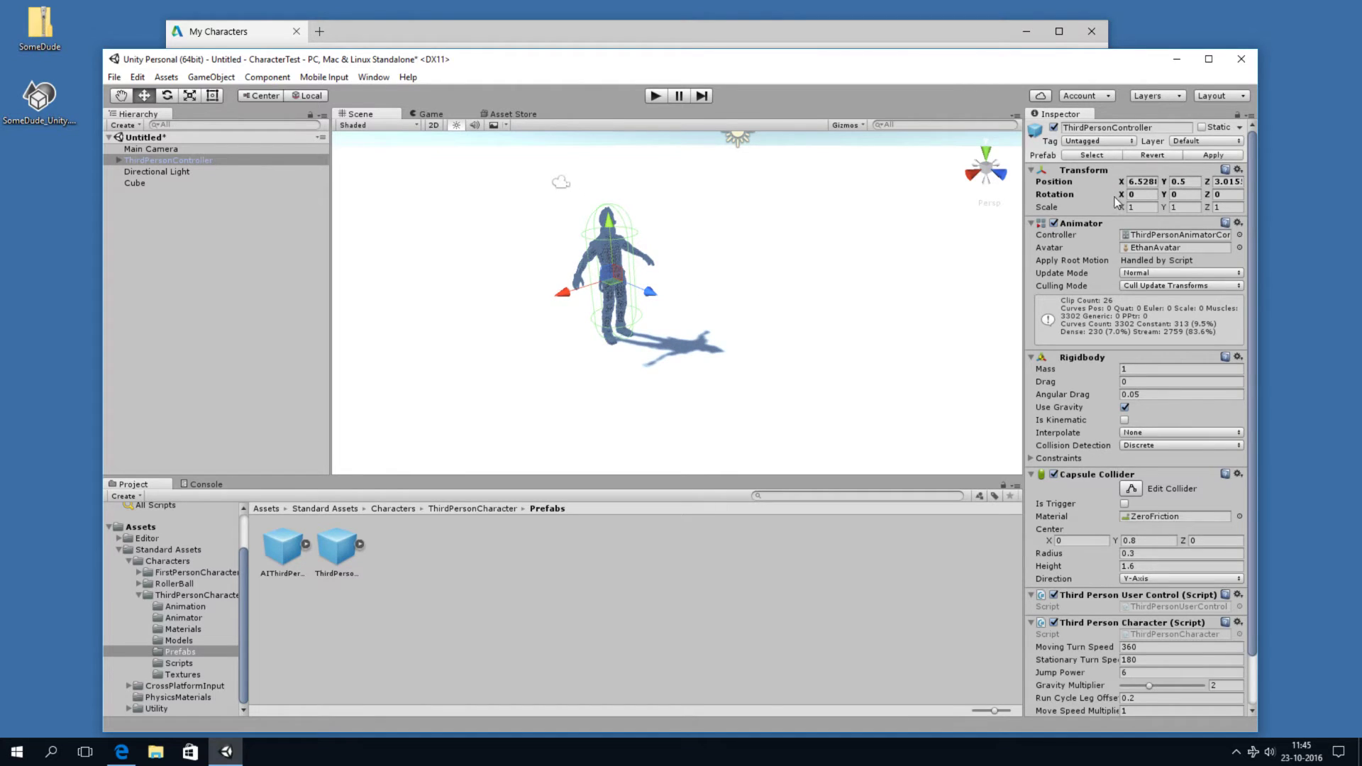
# - Set the ThirdPersonController's position to 0 on the X, Y and Z axes
pyautogui.click(1143, 181)
pyautogui.write('0')
pyautogui.press('Tab')
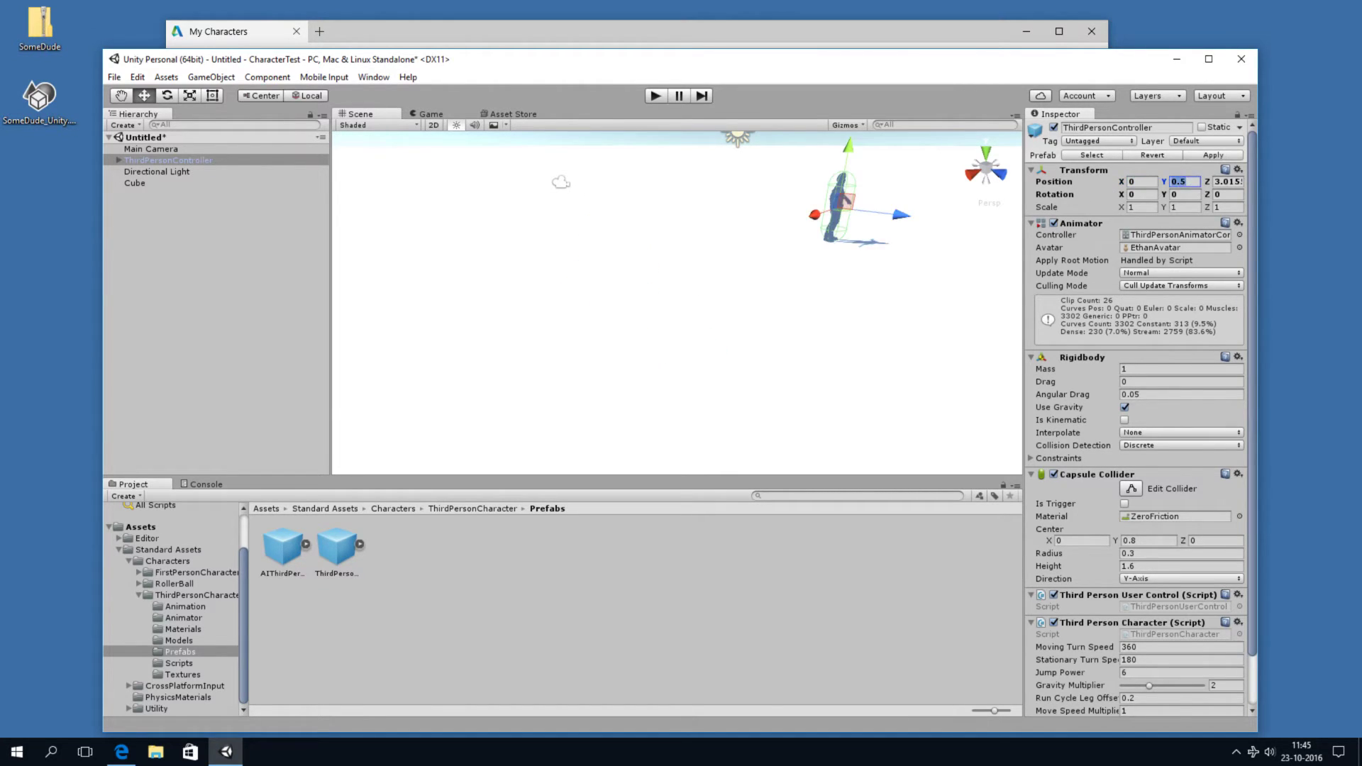
pyautogui.write('0')
pyautogui.press('Tab')
pyautogui.write('0')
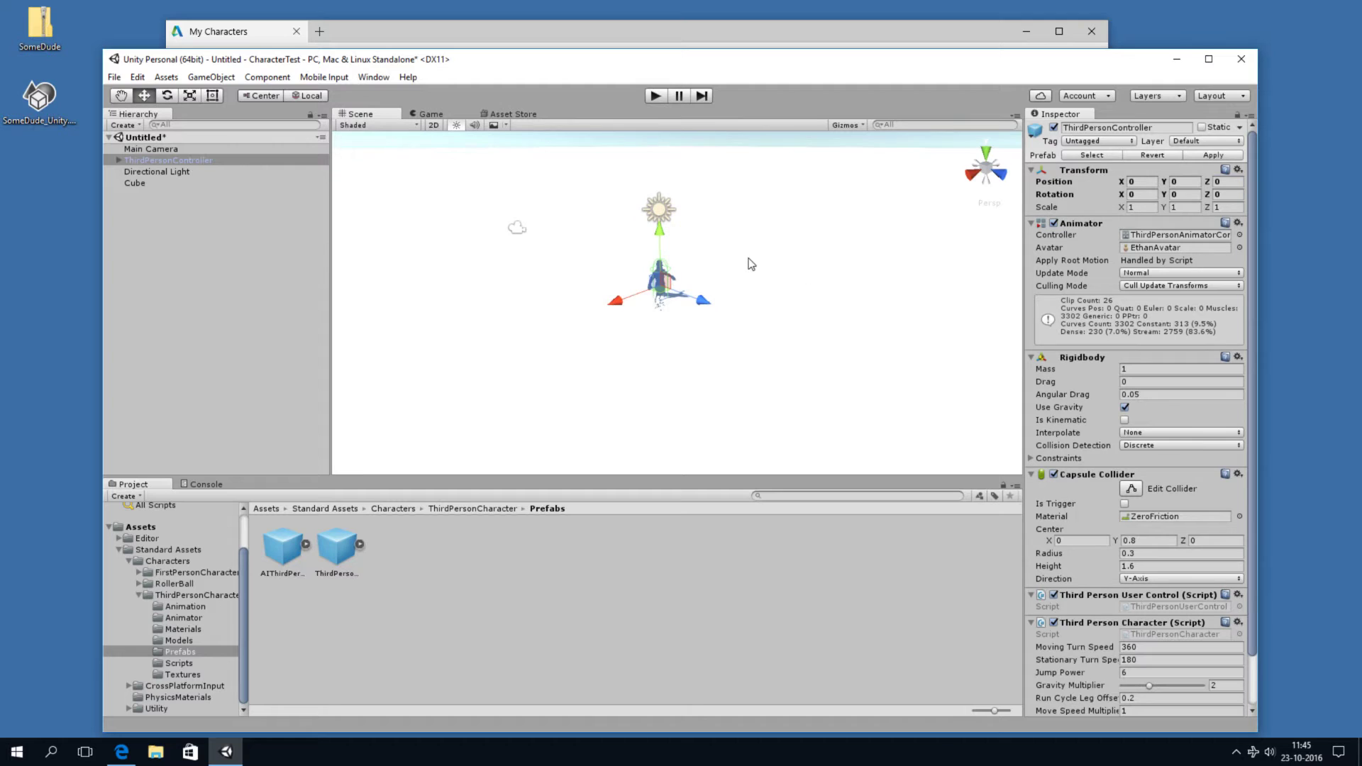
# - Lower the ground cube beneath the character's feet to a Y position of about -0.56
pyautogui.write('qfw')
pyautogui.click(662, 218)
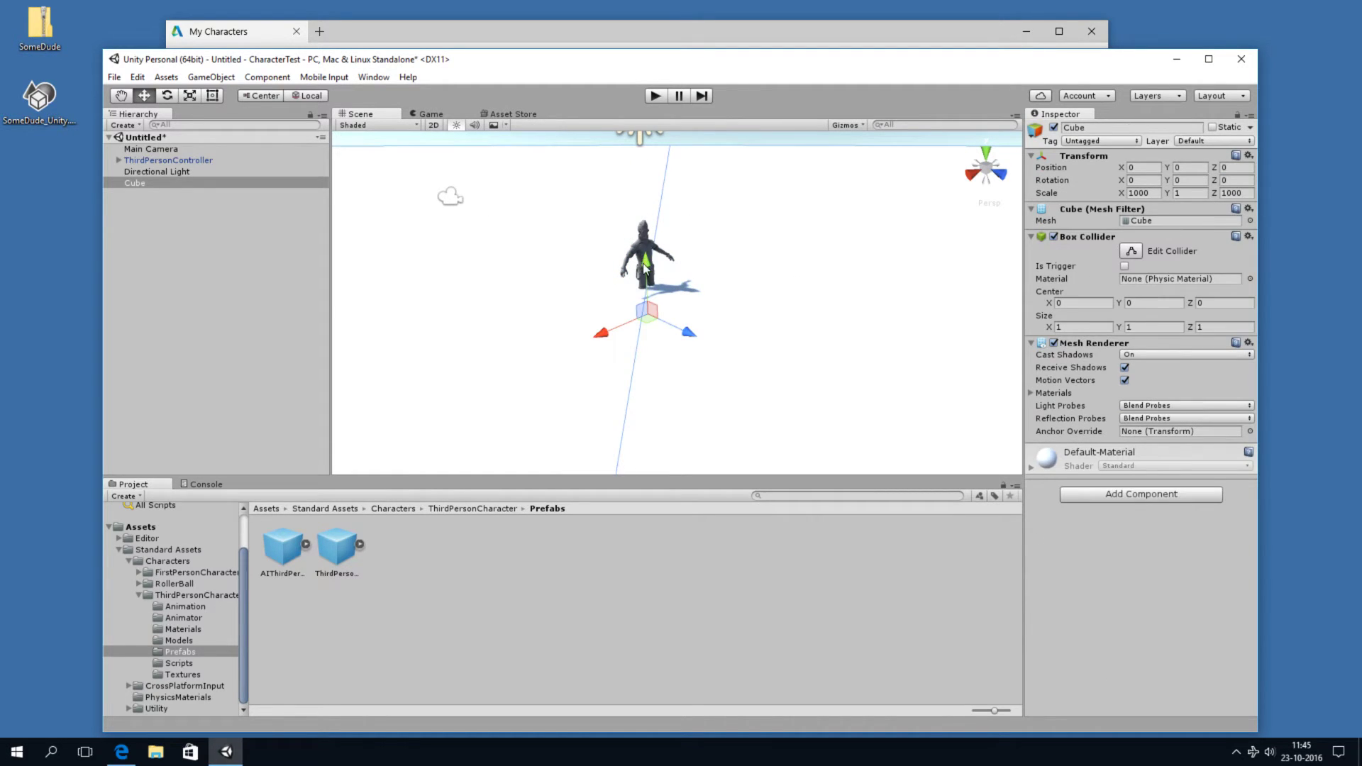
pyautogui.moveTo(646, 269); pyautogui.dragTo(653, 302)
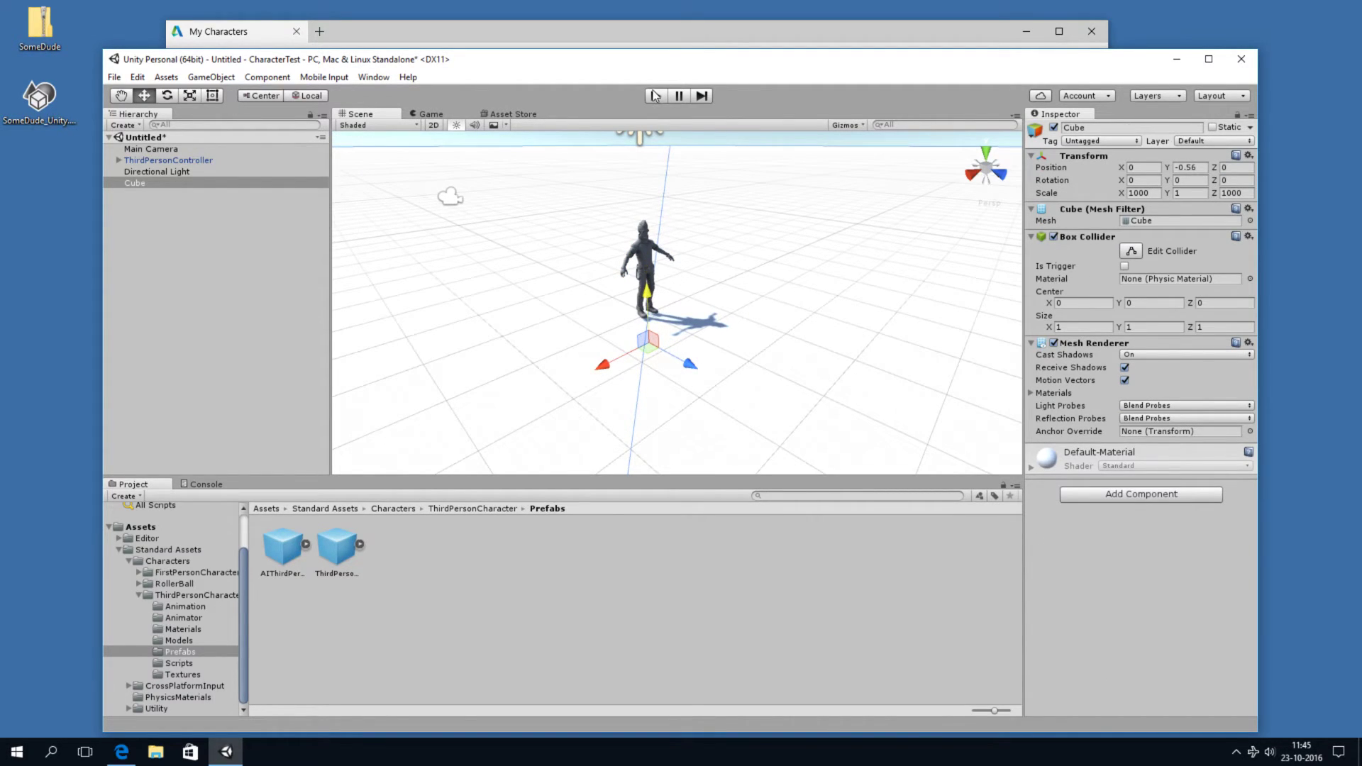
# - Play the scene, run the third-person character around in several directions to test its movement, and stop playback
pyautogui.click(657, 97)
pyautogui.press('s')
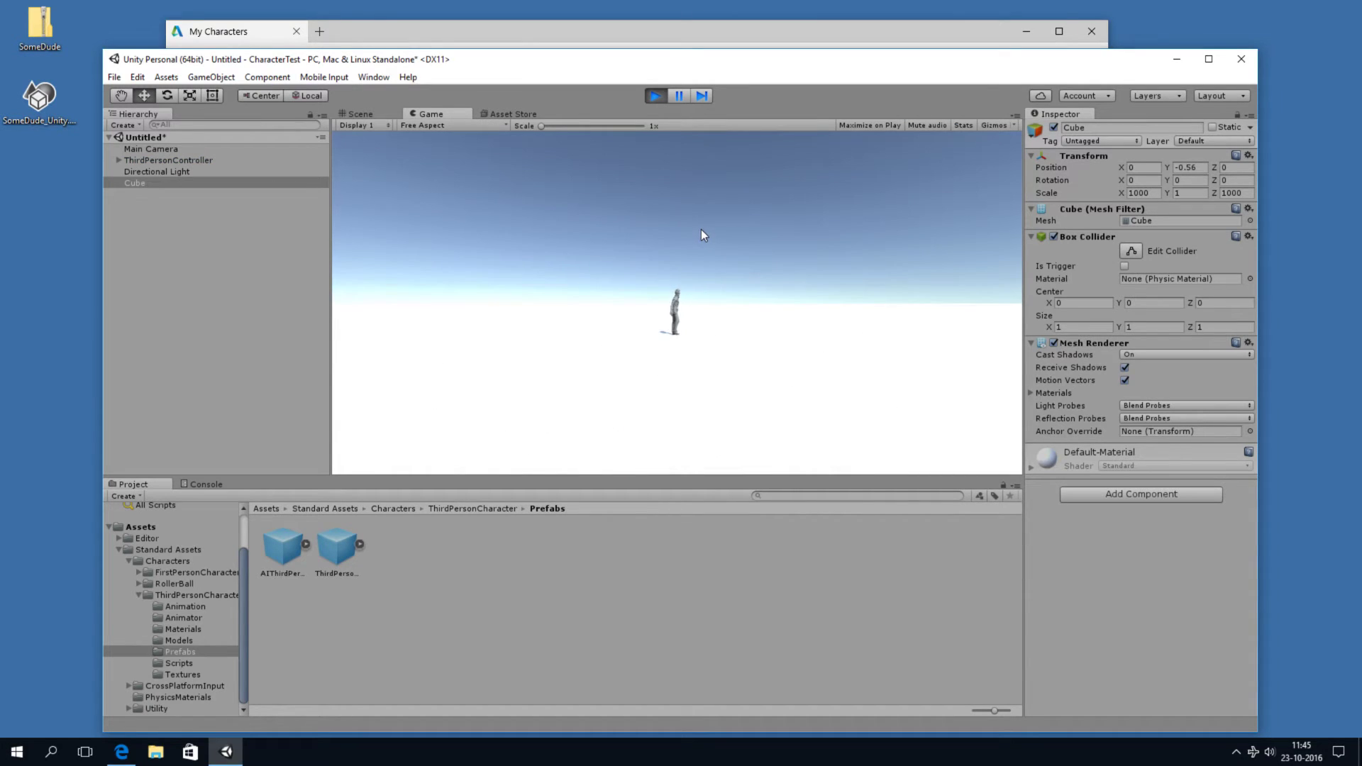
pyautogui.press('a')
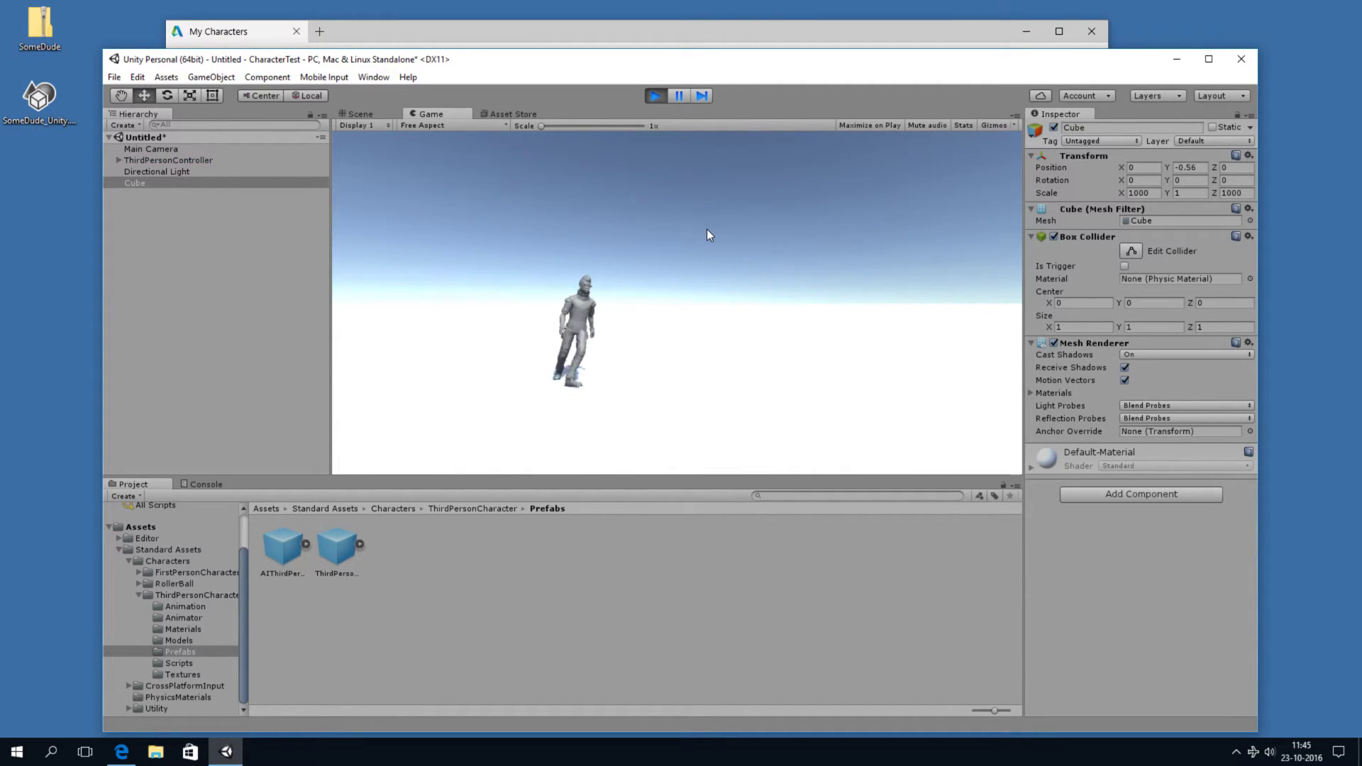
pyautogui.press('w')
pyautogui.press('a')
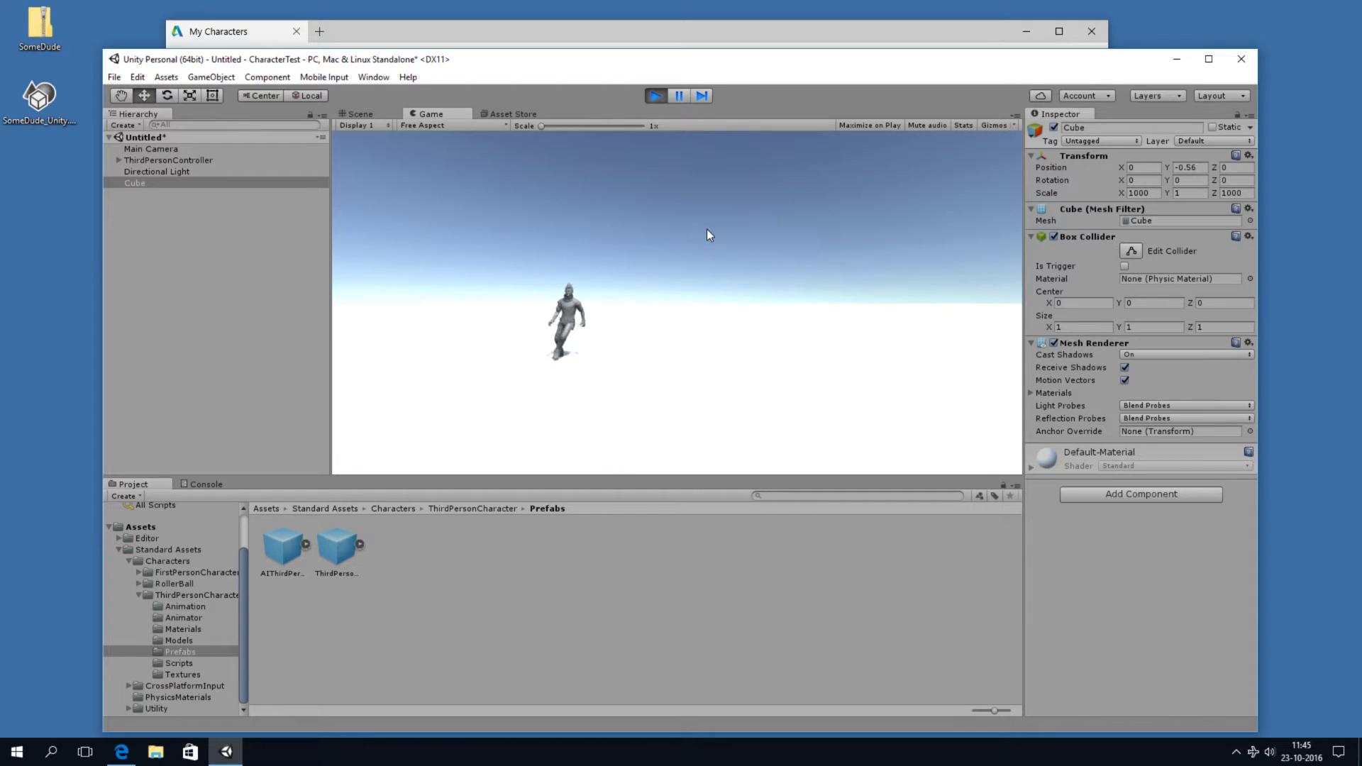
pyautogui.press('d')
pyautogui.press('d')
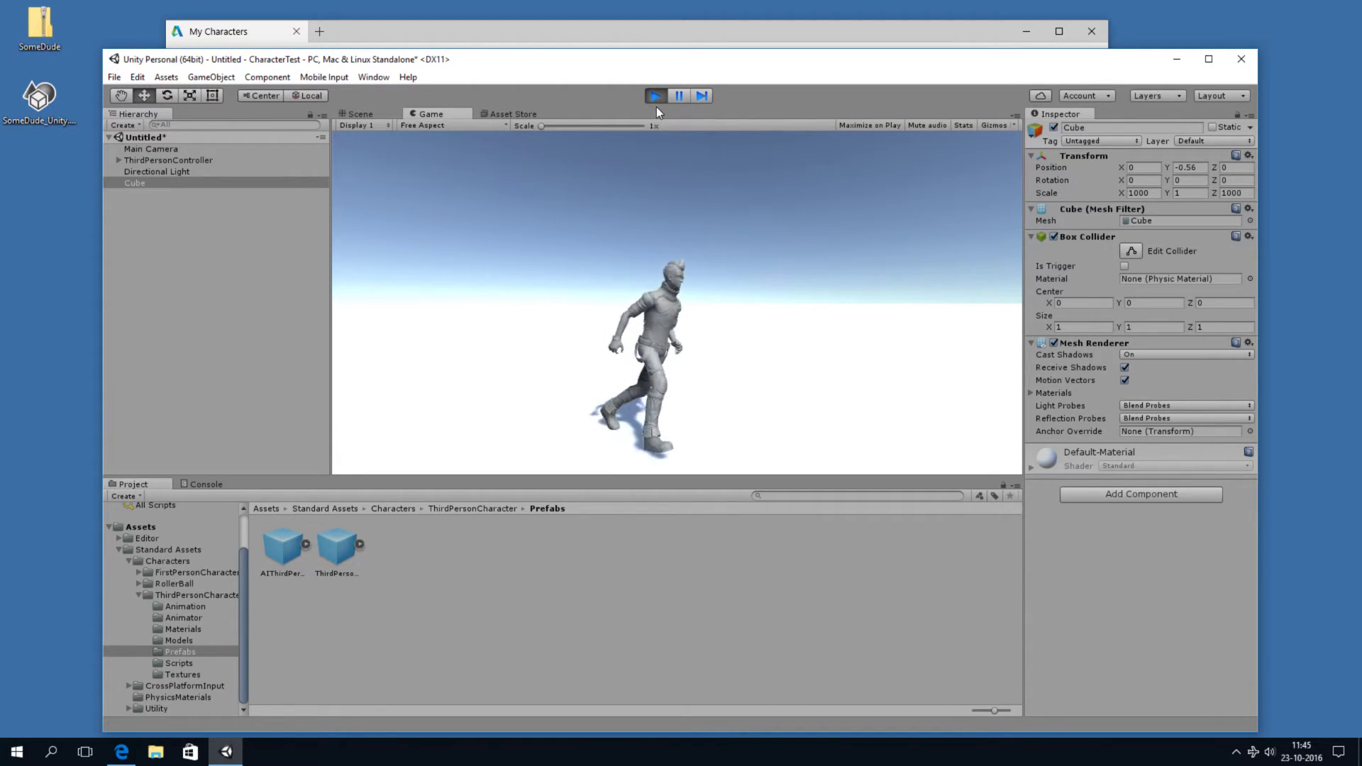
pyautogui.click(655, 96)
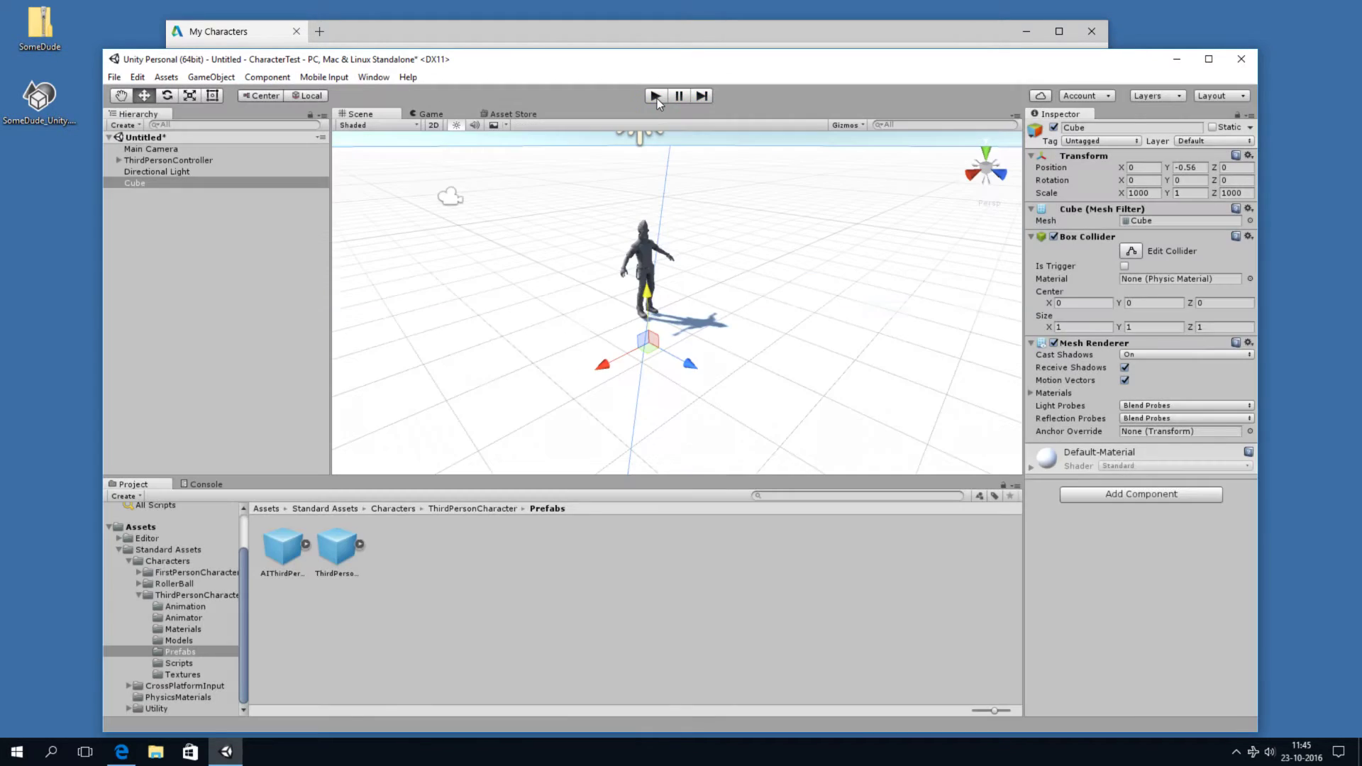
# - Import SomeDude_Unity.fbx from the desktop into the Assets folder and fix the normal map setting of SomeDude_high_nm.jpg
pyautogui.click(638, 250)
pyautogui.press('f')
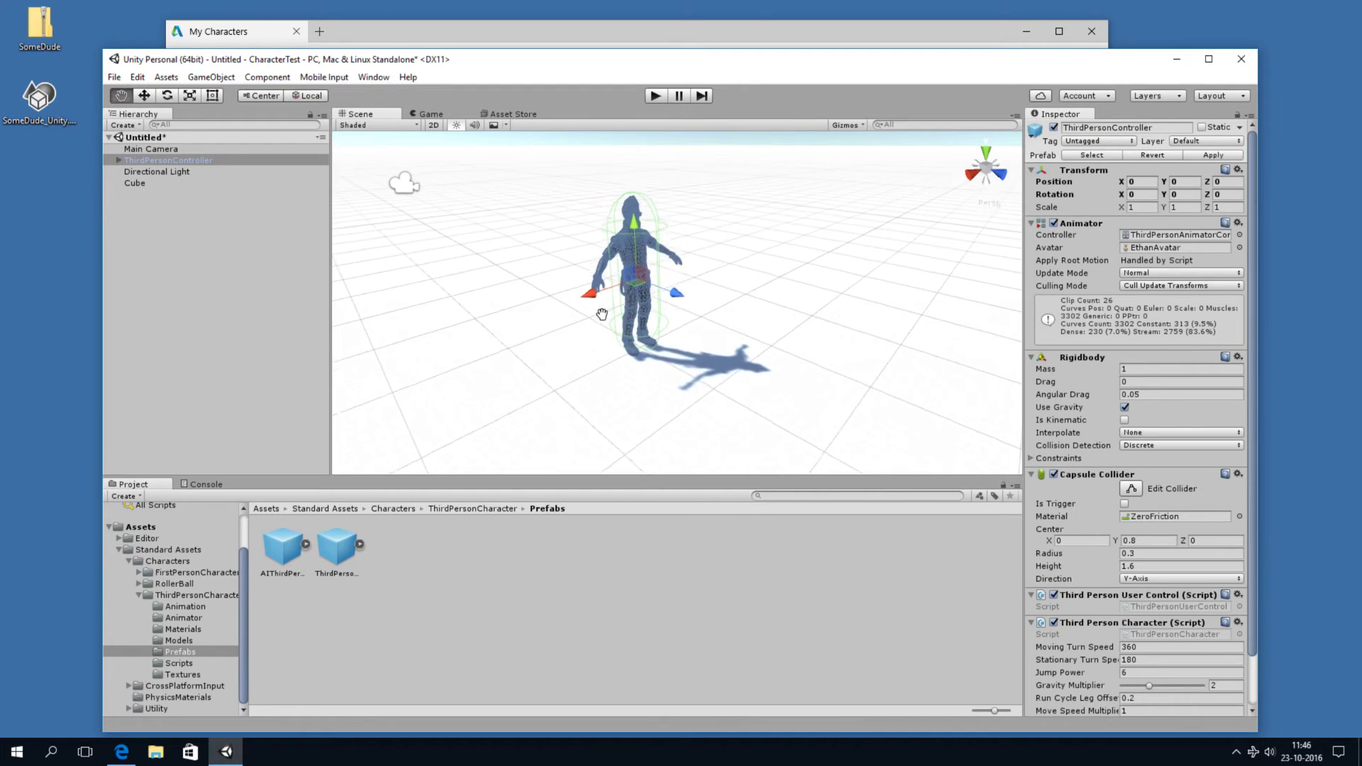
pyautogui.doubleClick(45, 115)
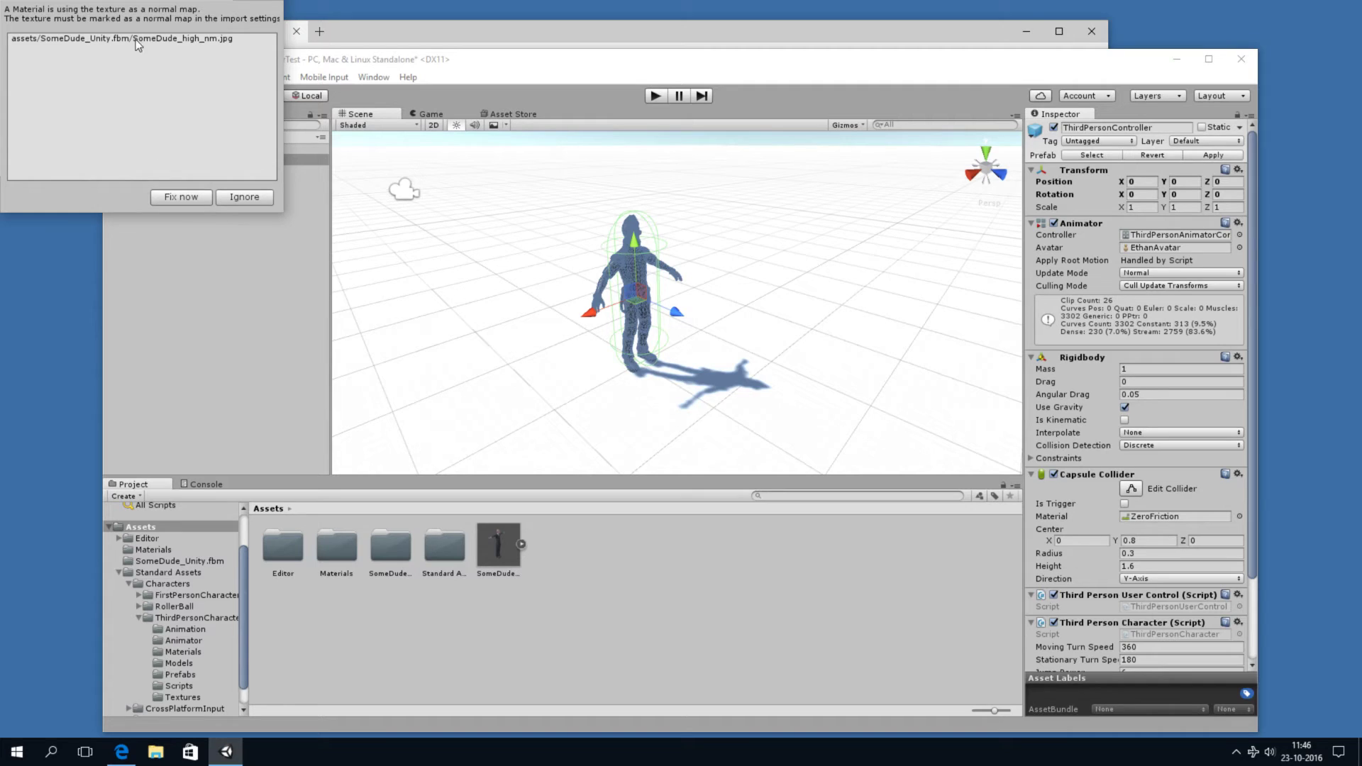
pyautogui.click(186, 198)
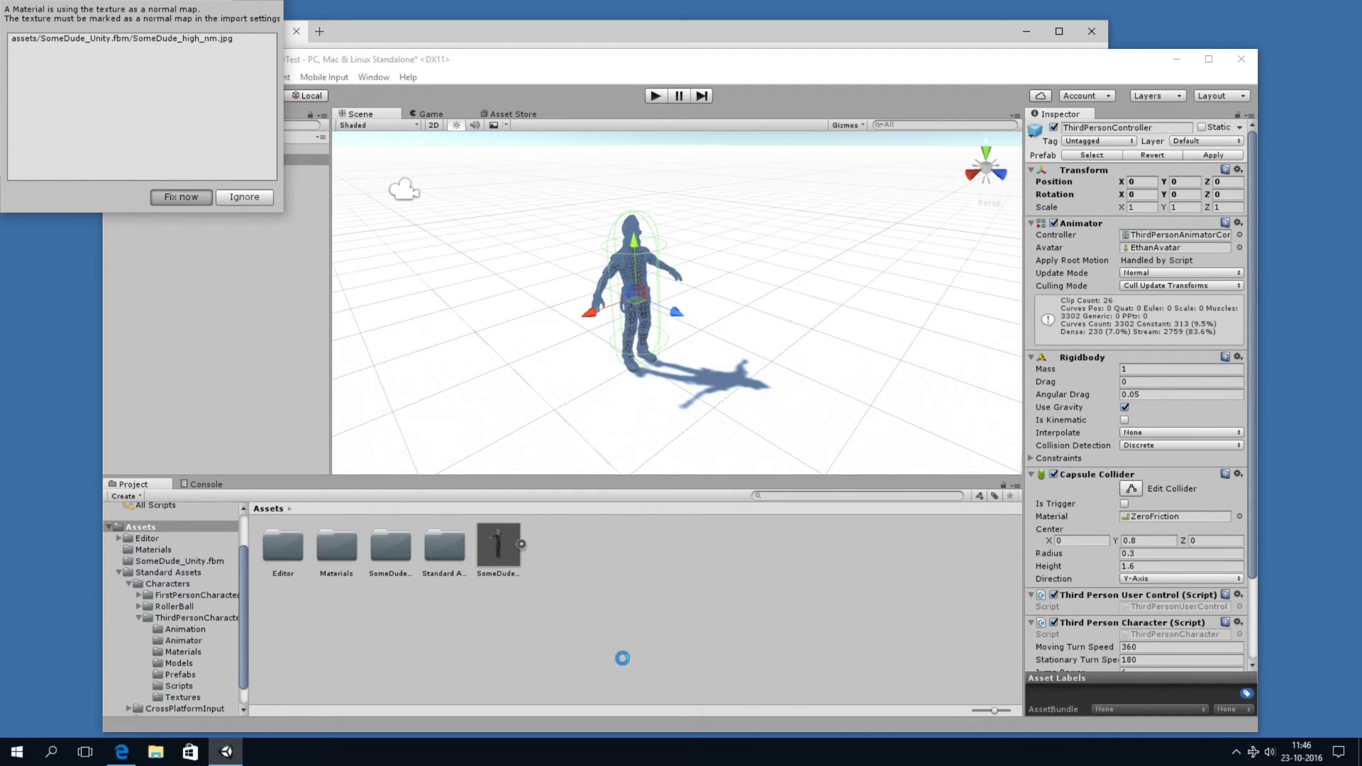
# - Set the SomeDude_Unity model's rig animation type to Humanoid and apply the import settings
pyautogui.click(501, 544)
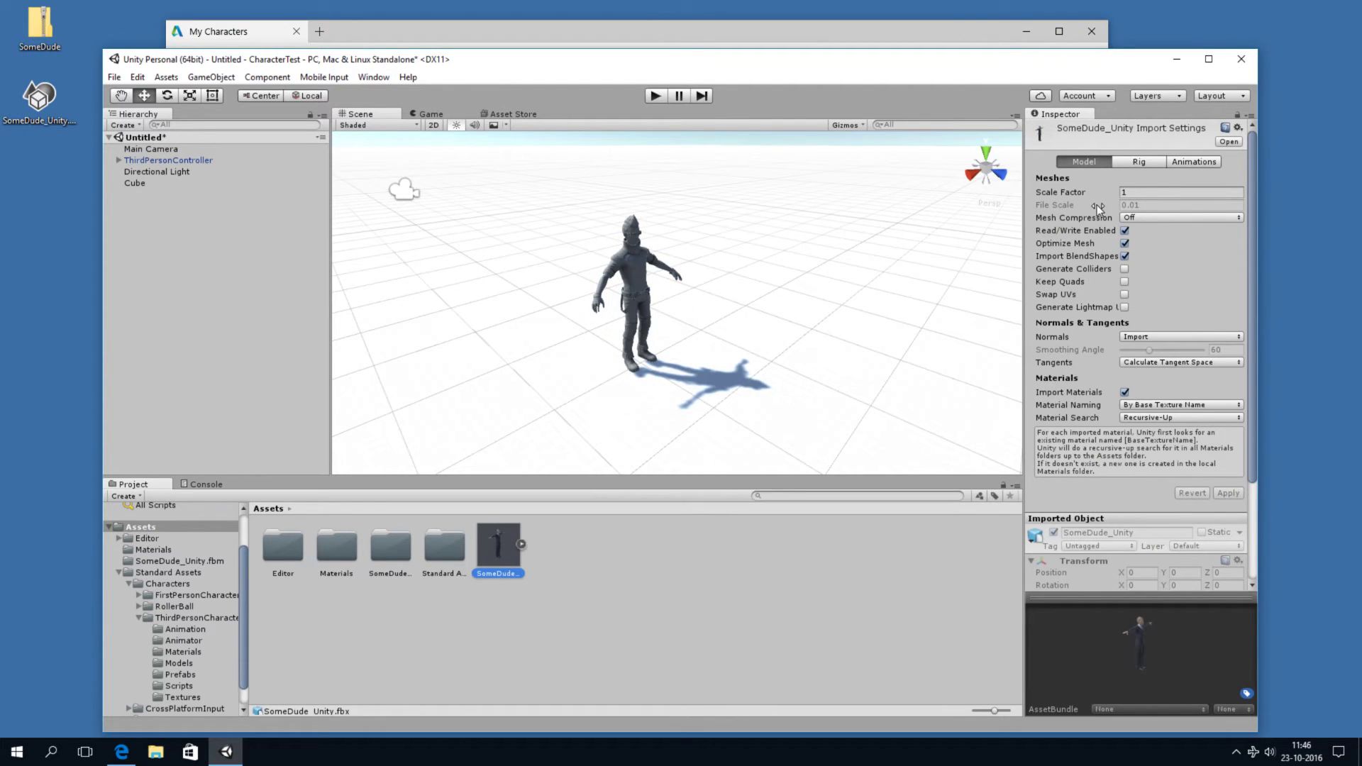
pyautogui.click(1141, 162)
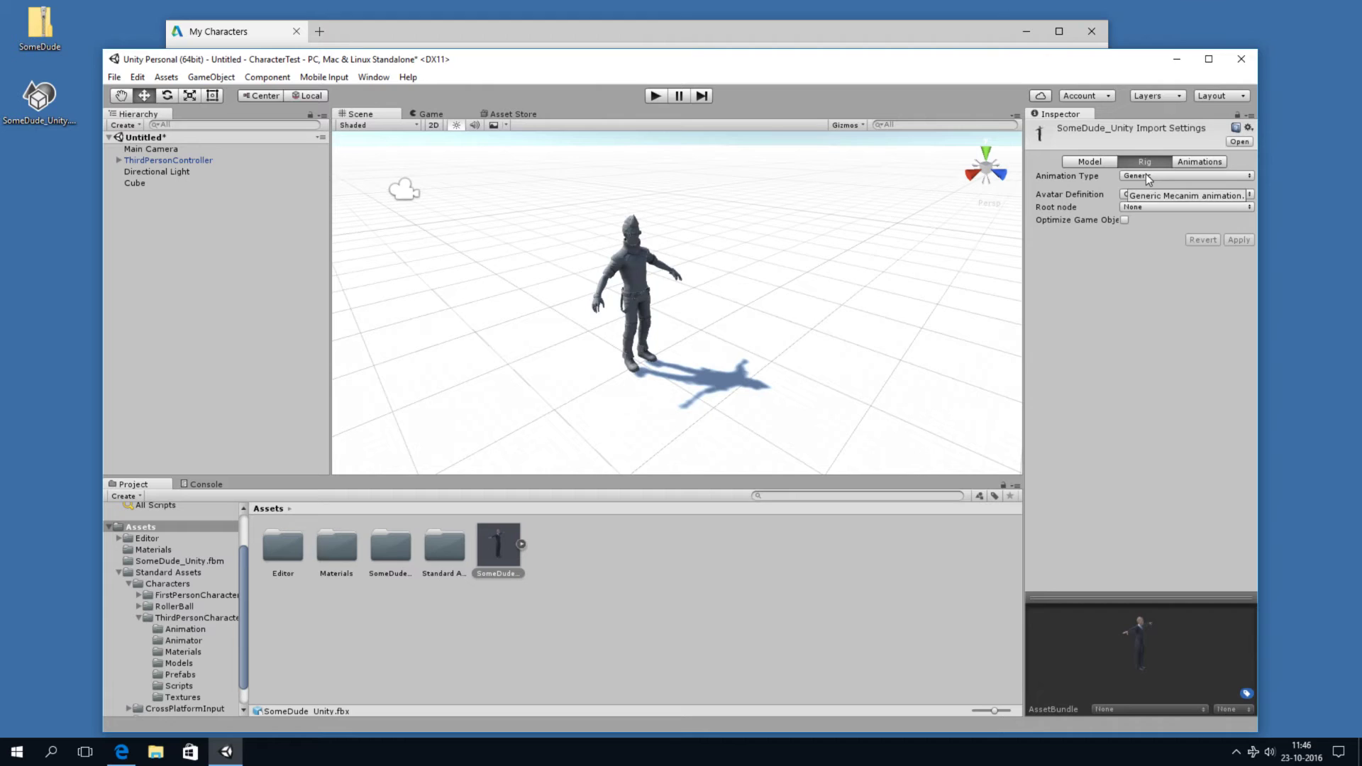
pyautogui.click(1159, 175)
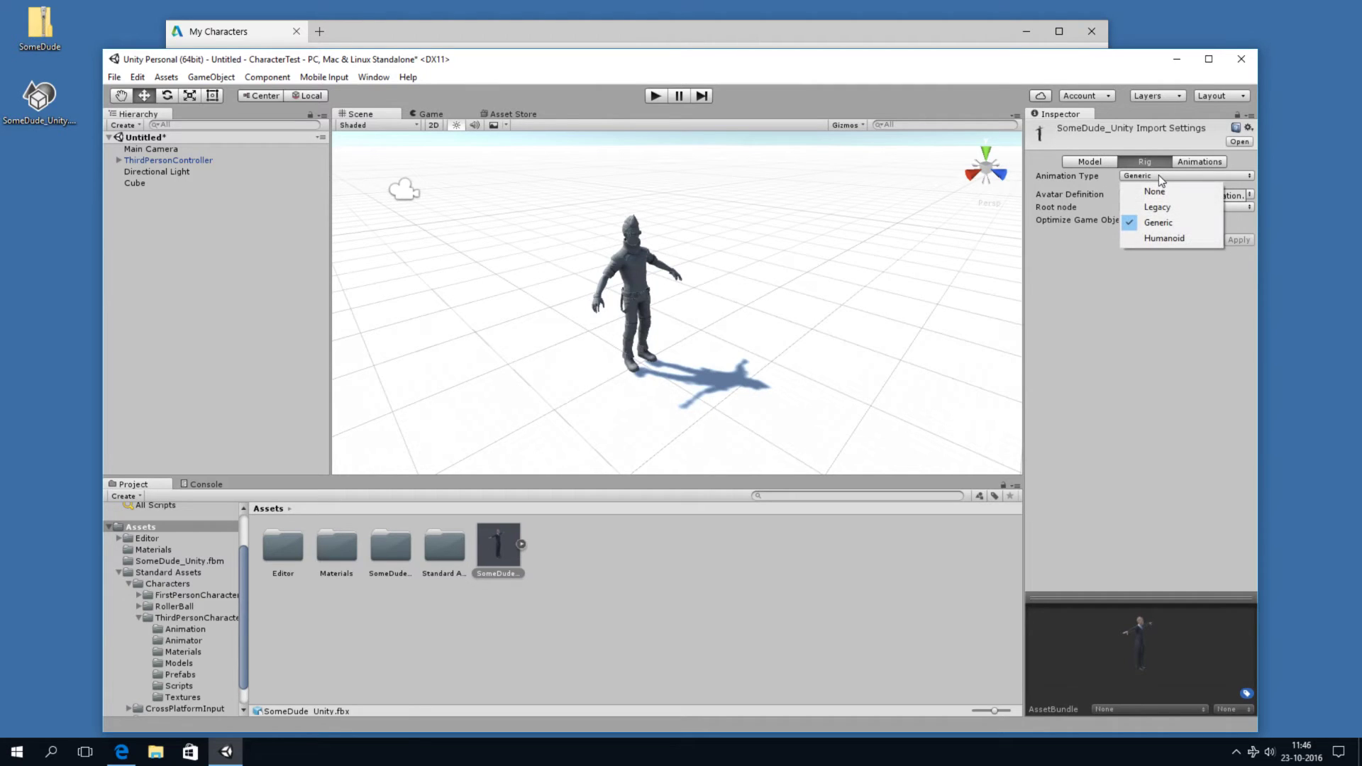
pyautogui.click(1171, 236)
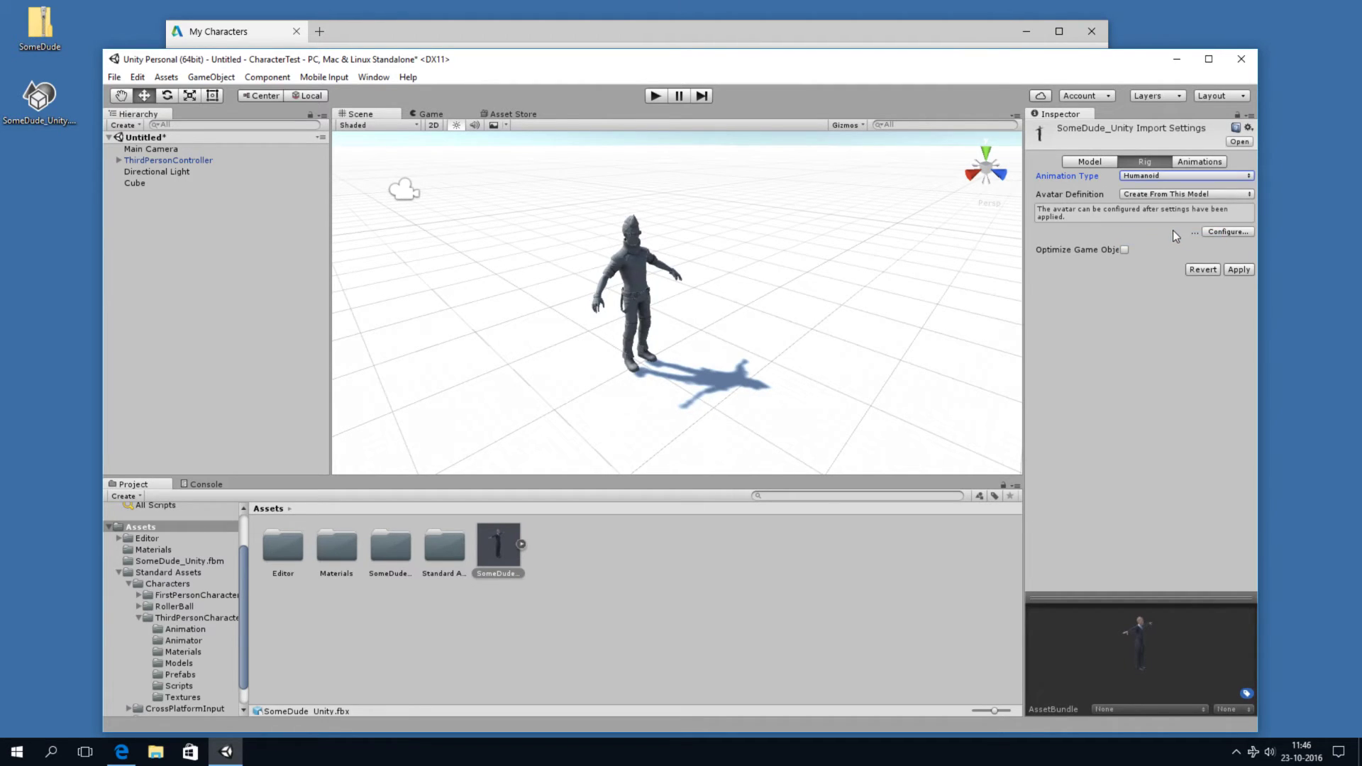
pyautogui.click(1237, 271)
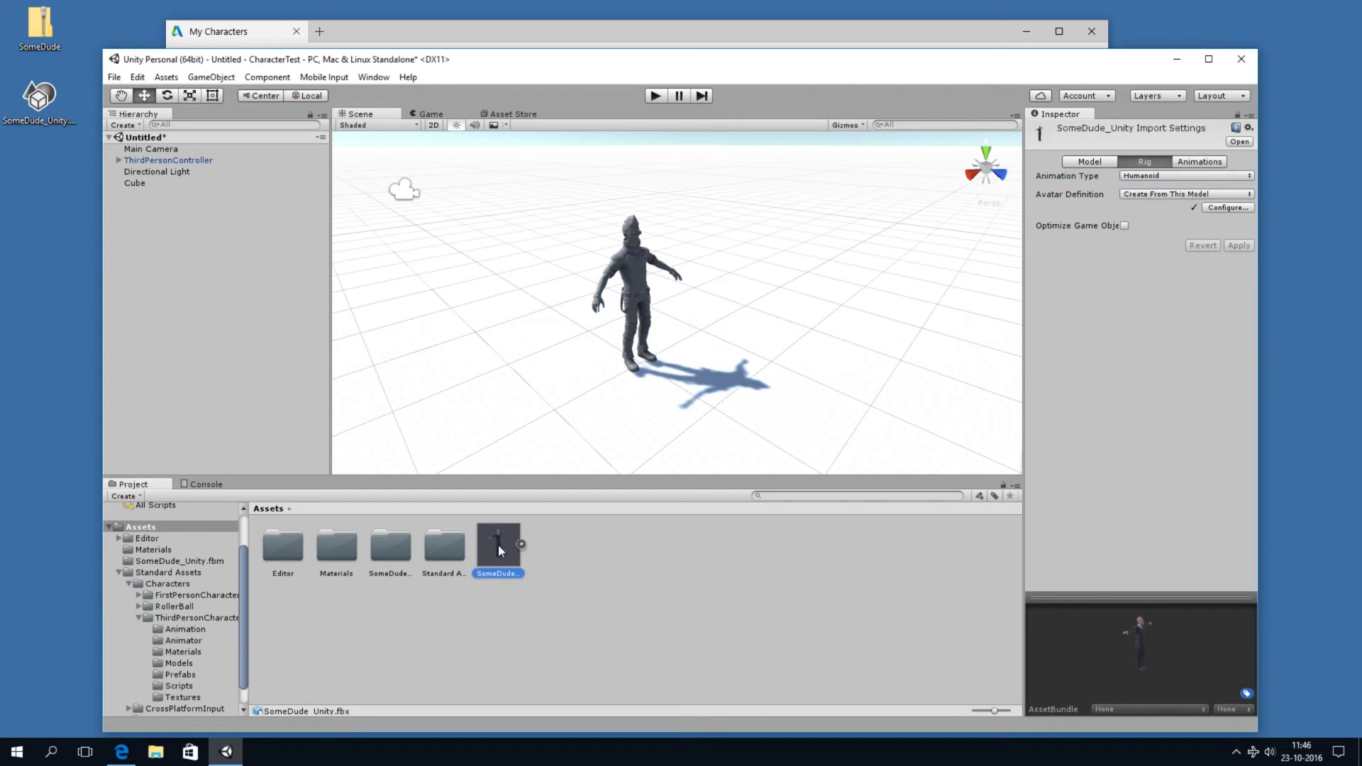
# - Place the SomeDude_Unity model in the scene beside the third-person character and inspect it up close
pyautogui.moveTo(499, 546); pyautogui.dragTo(574, 400)
pyautogui.scroll(4, 572, 334)
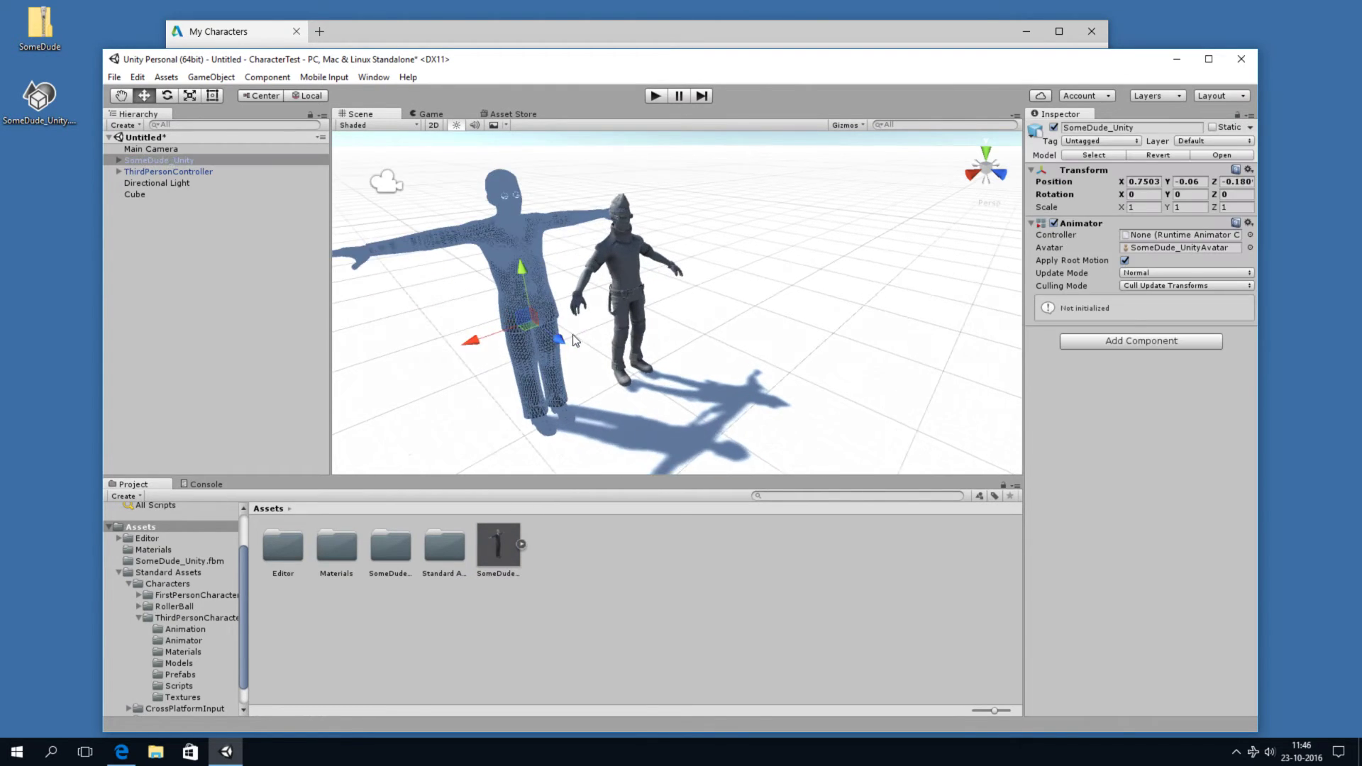
pyautogui.click(539, 312)
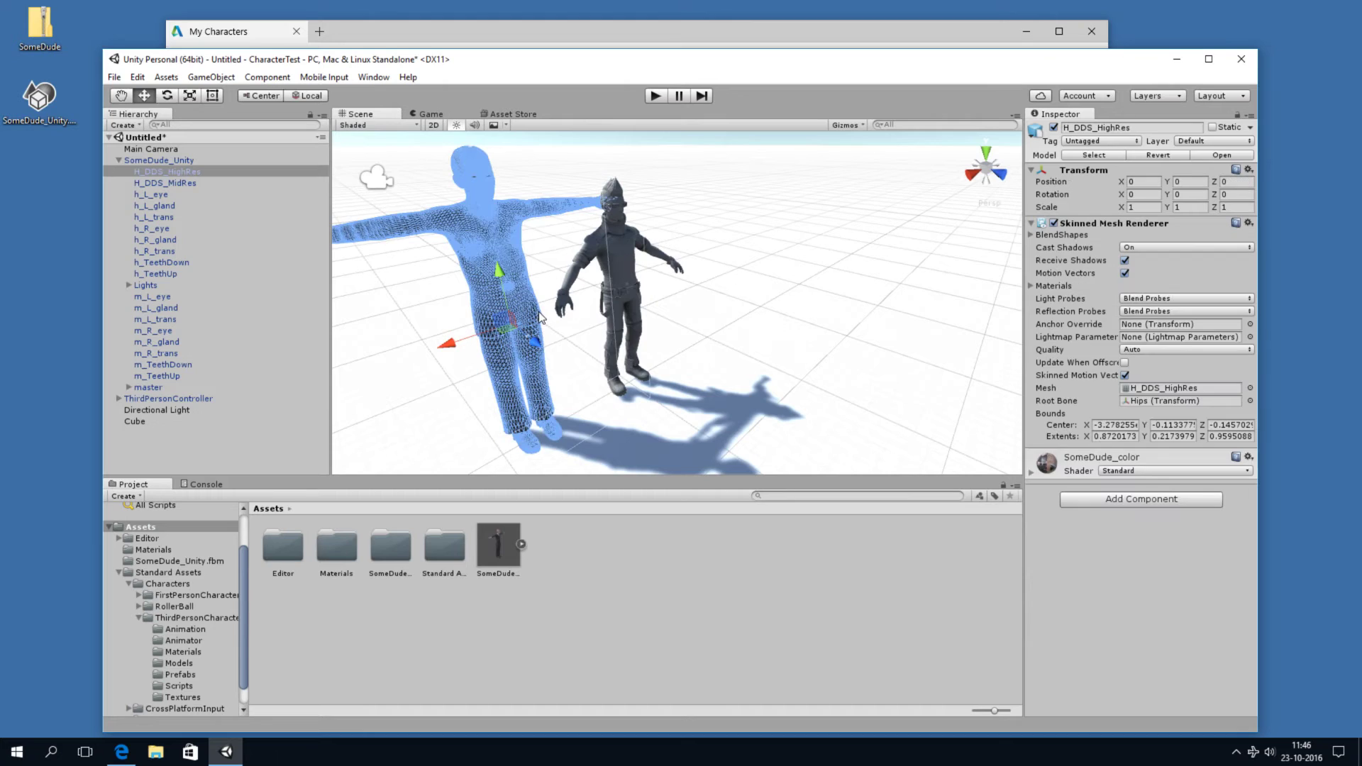
pyautogui.click(730, 233)
pyautogui.scroll(2, 506, 263)
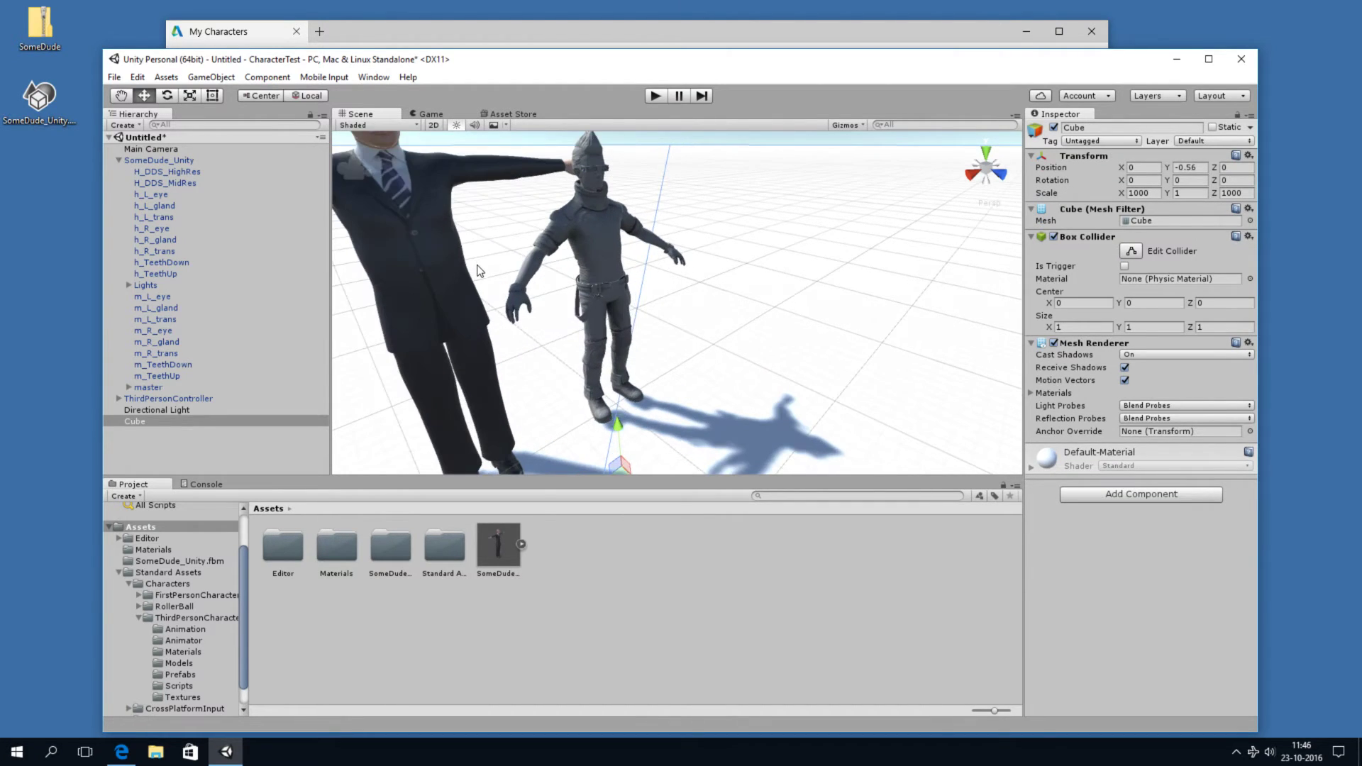
pyautogui.scroll(-2, 505, 278)
pyautogui.click(507, 274)
pyautogui.scroll(-1, 621, 296)
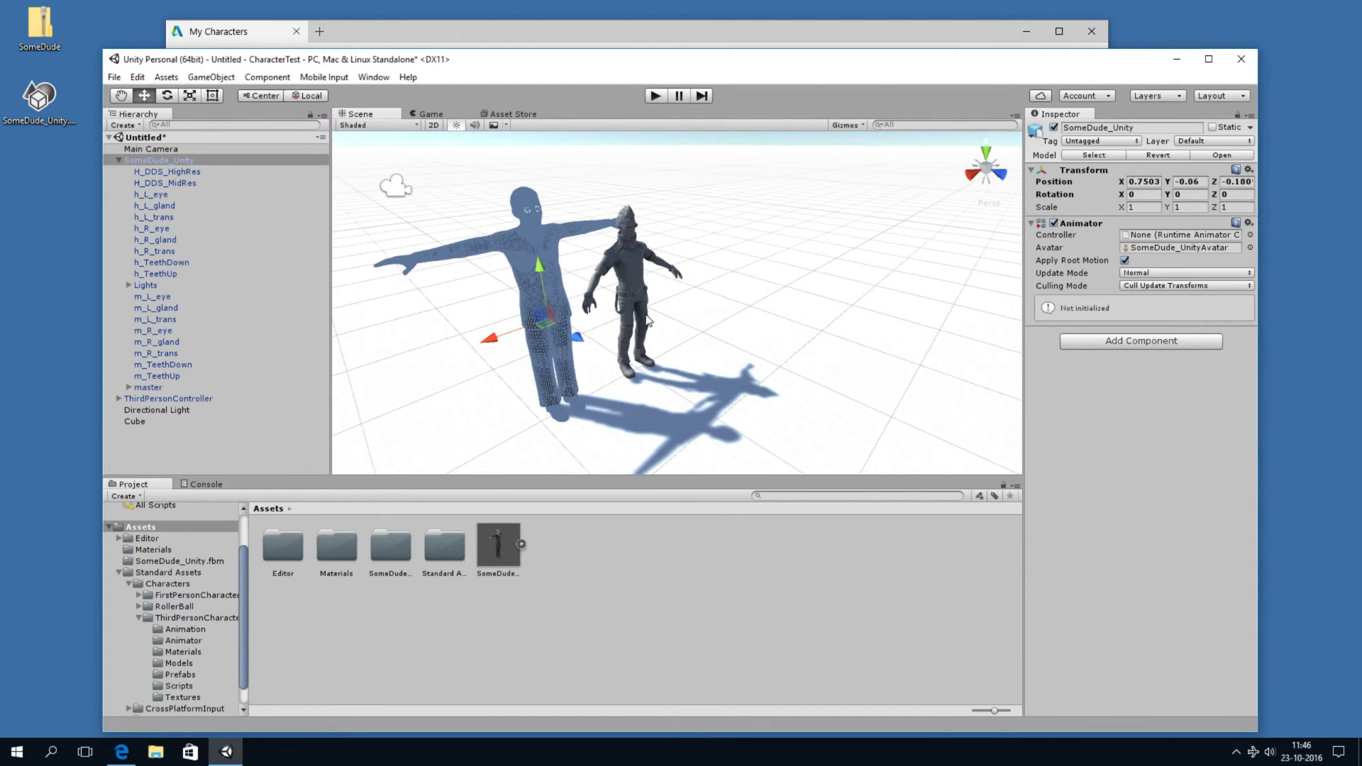
# - Delete EthanBody, EthanGlasses and EthanSkeleton from the ThirdPersonController, accepting that the prefab instance is broken
pyautogui.click(125, 161)
pyautogui.click(119, 170)
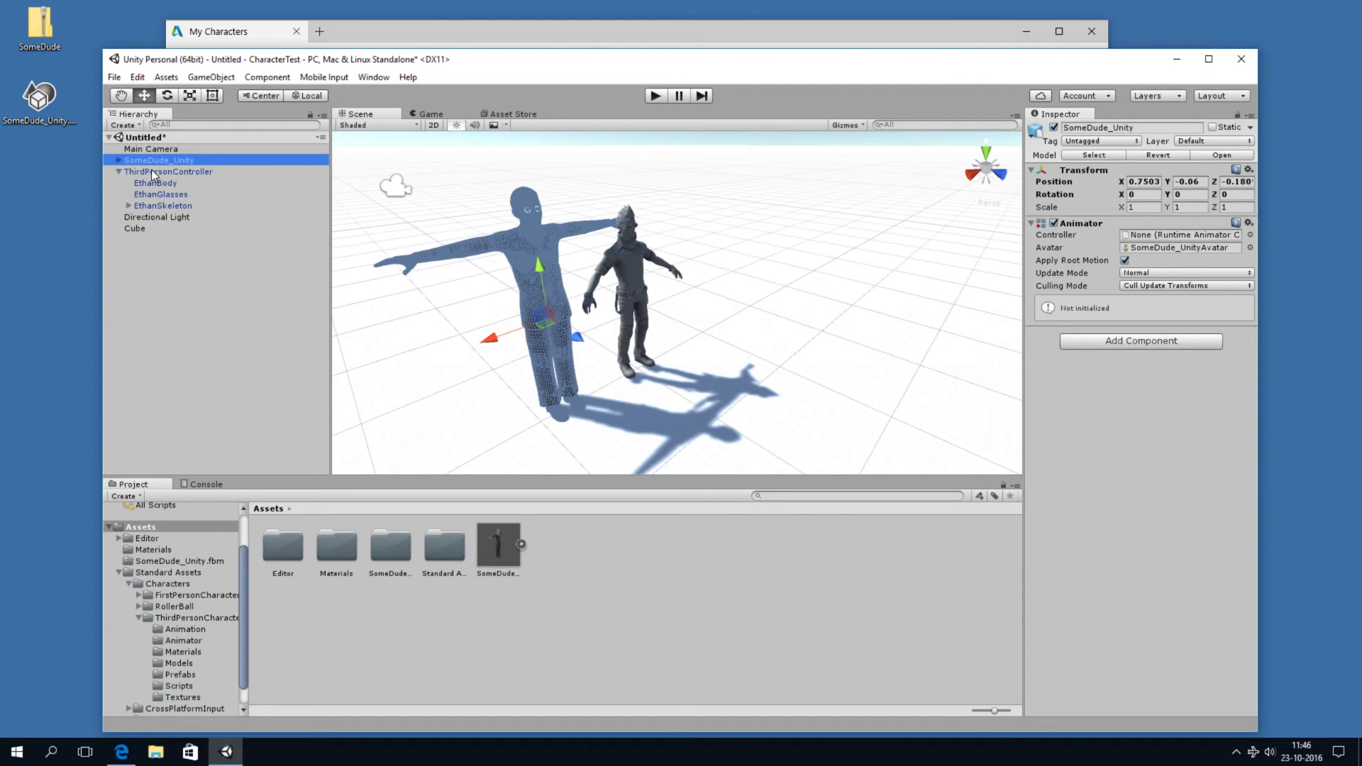
pyautogui.click(151, 171)
pyautogui.click(152, 184)
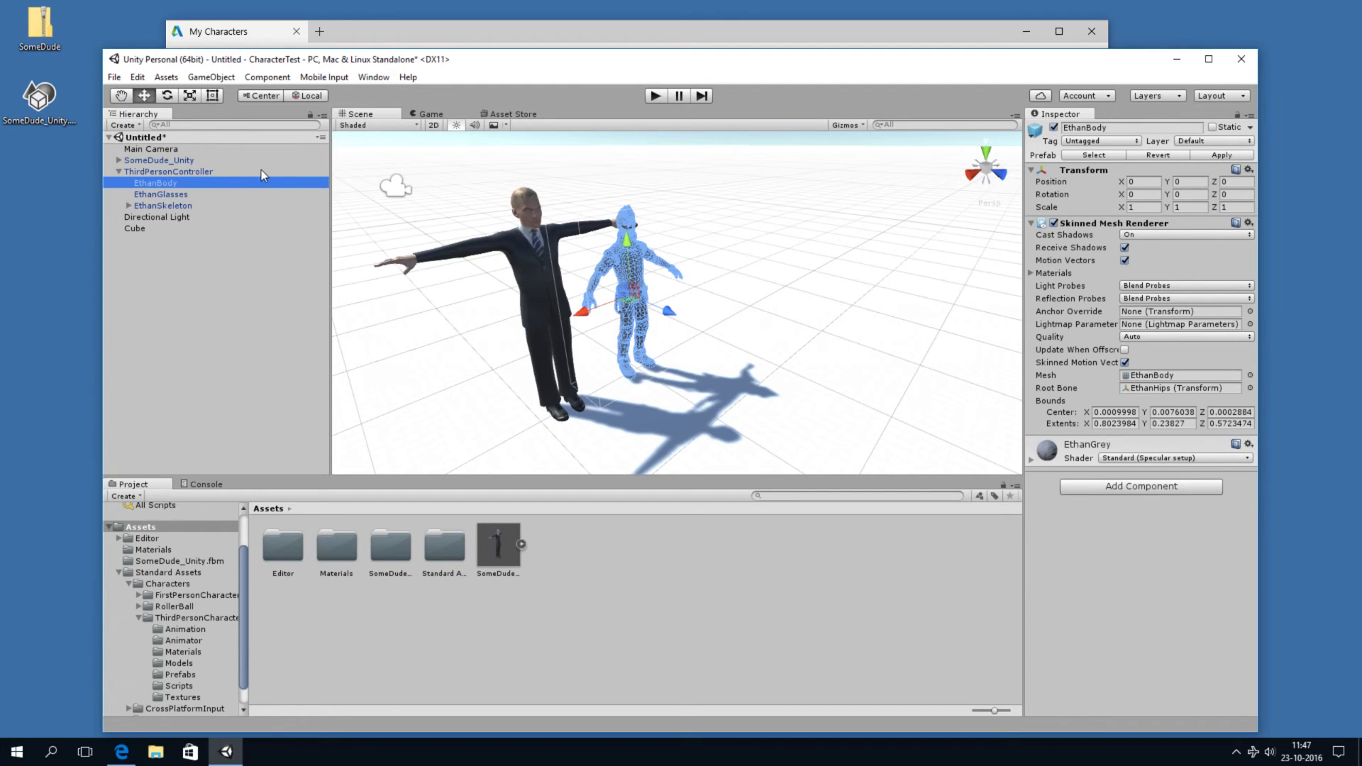
pyautogui.press('Delete')
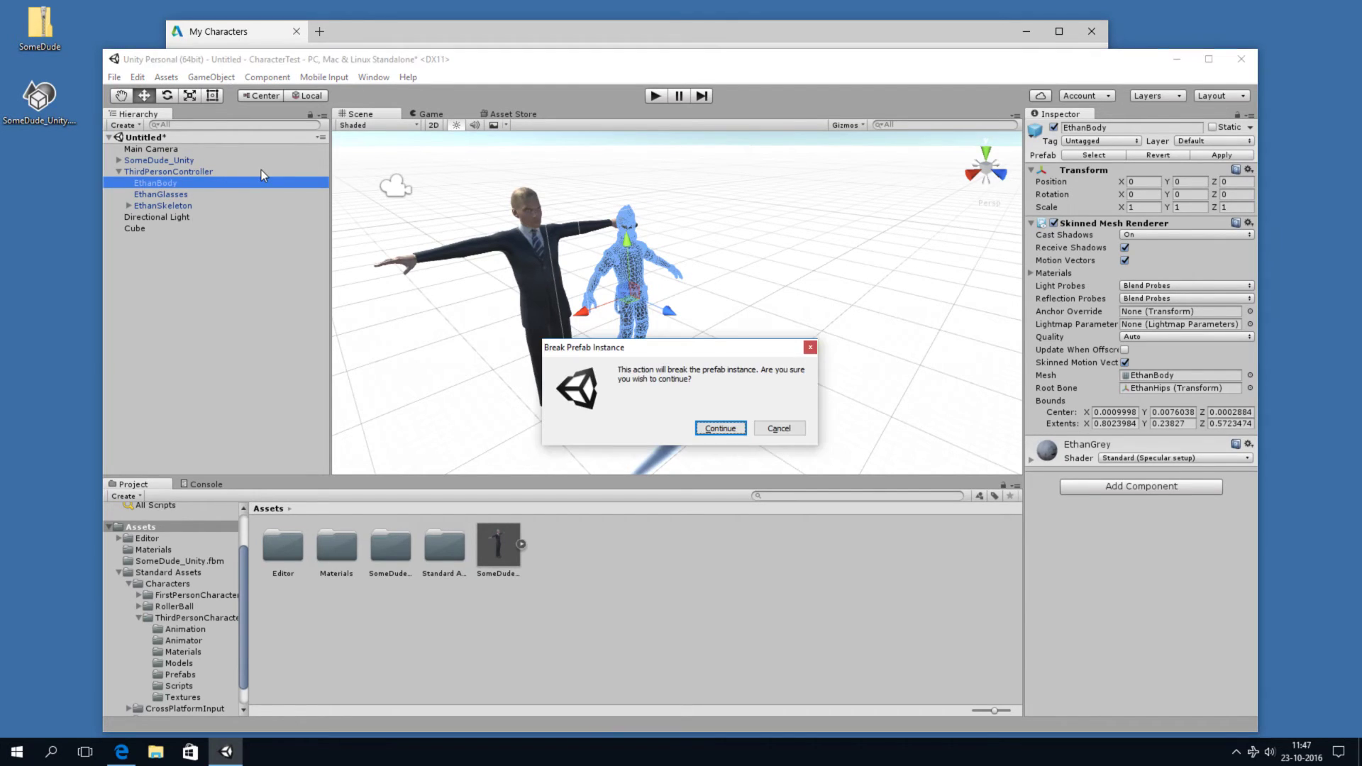
pyautogui.click(710, 428)
pyautogui.click(196, 183)
pyautogui.press('Delete')
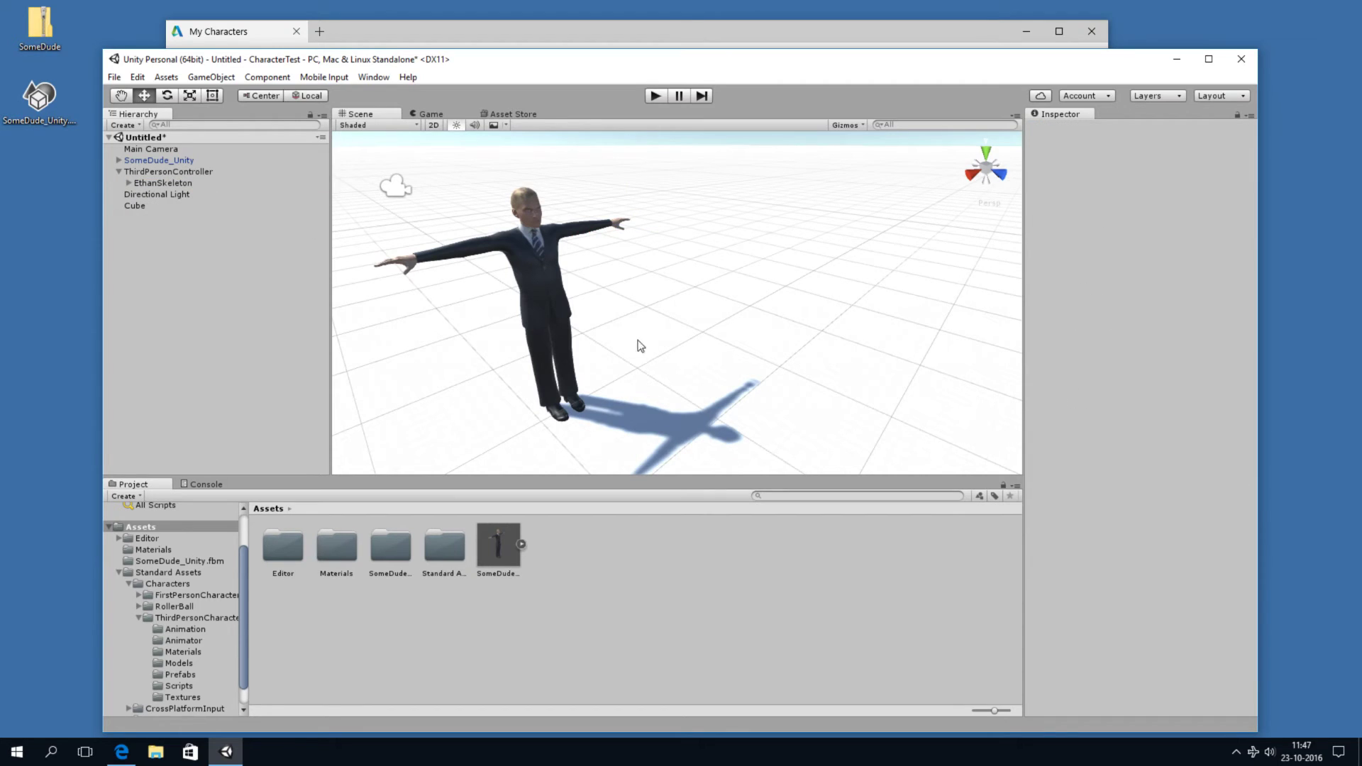
pyautogui.click(188, 183)
pyautogui.press('Delete')
# - Make SomeDude_Unity a child of ThirdPersonController and set its X, Y and Z position to 0
pyautogui.moveTo(177, 163); pyautogui.dragTo(182, 172)
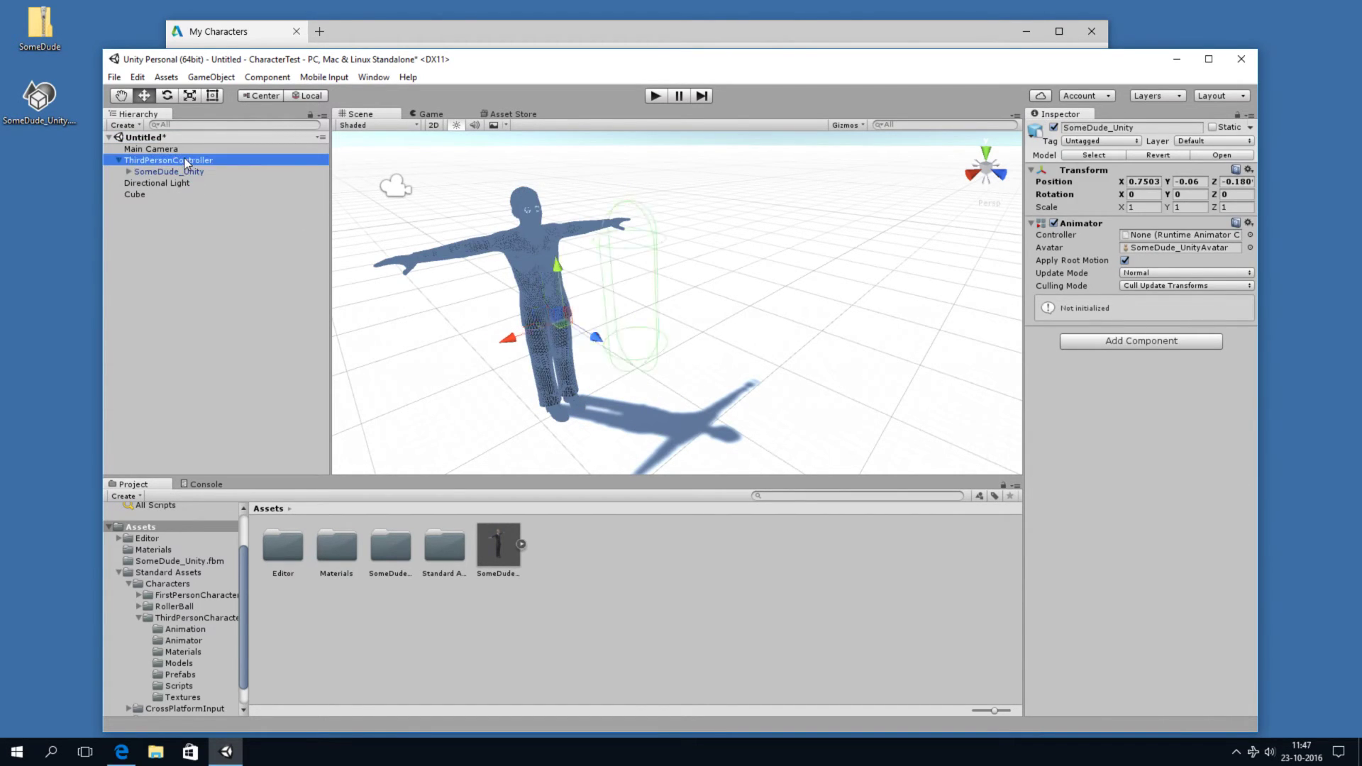
pyautogui.click(135, 173)
pyautogui.click(1144, 182)
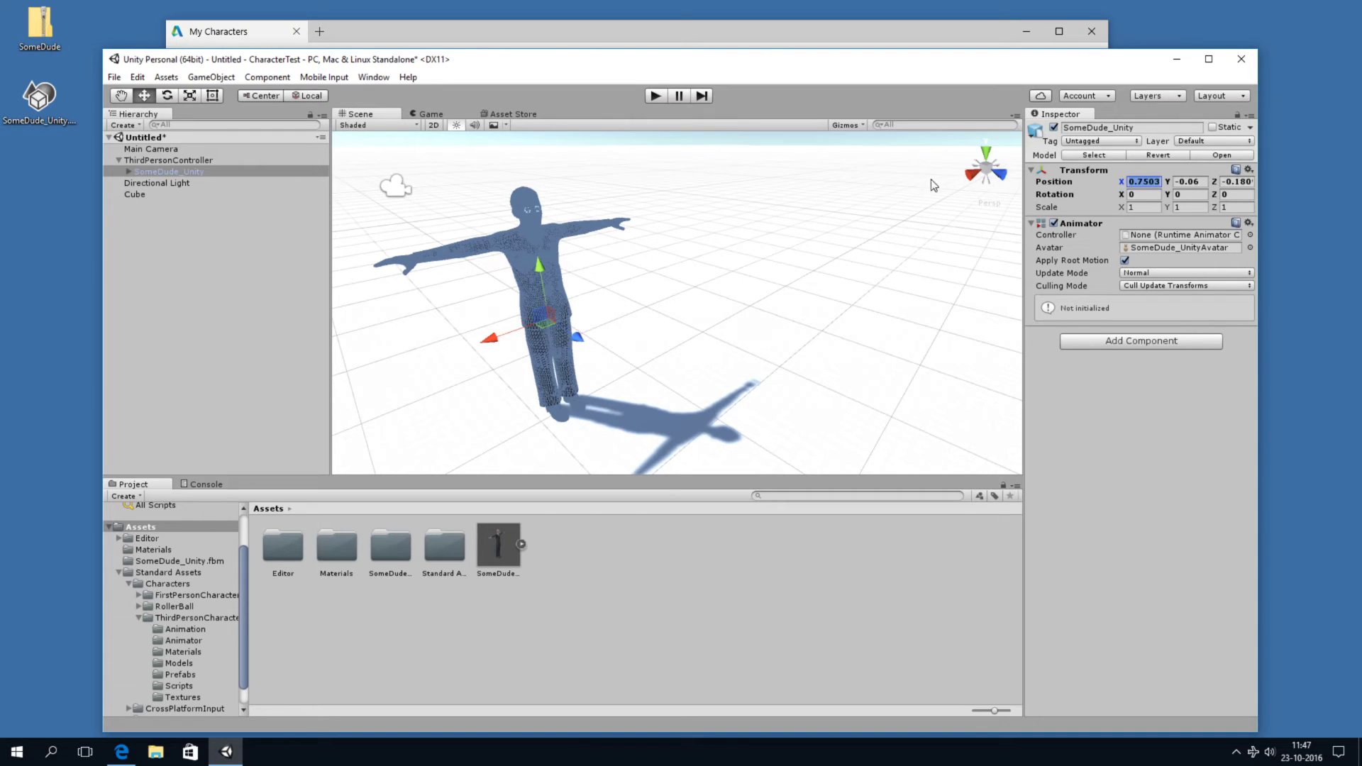
pyautogui.write('0')
pyautogui.click(1184, 183)
pyautogui.write('0')
pyautogui.click(1224, 183)
pyautogui.write('0')
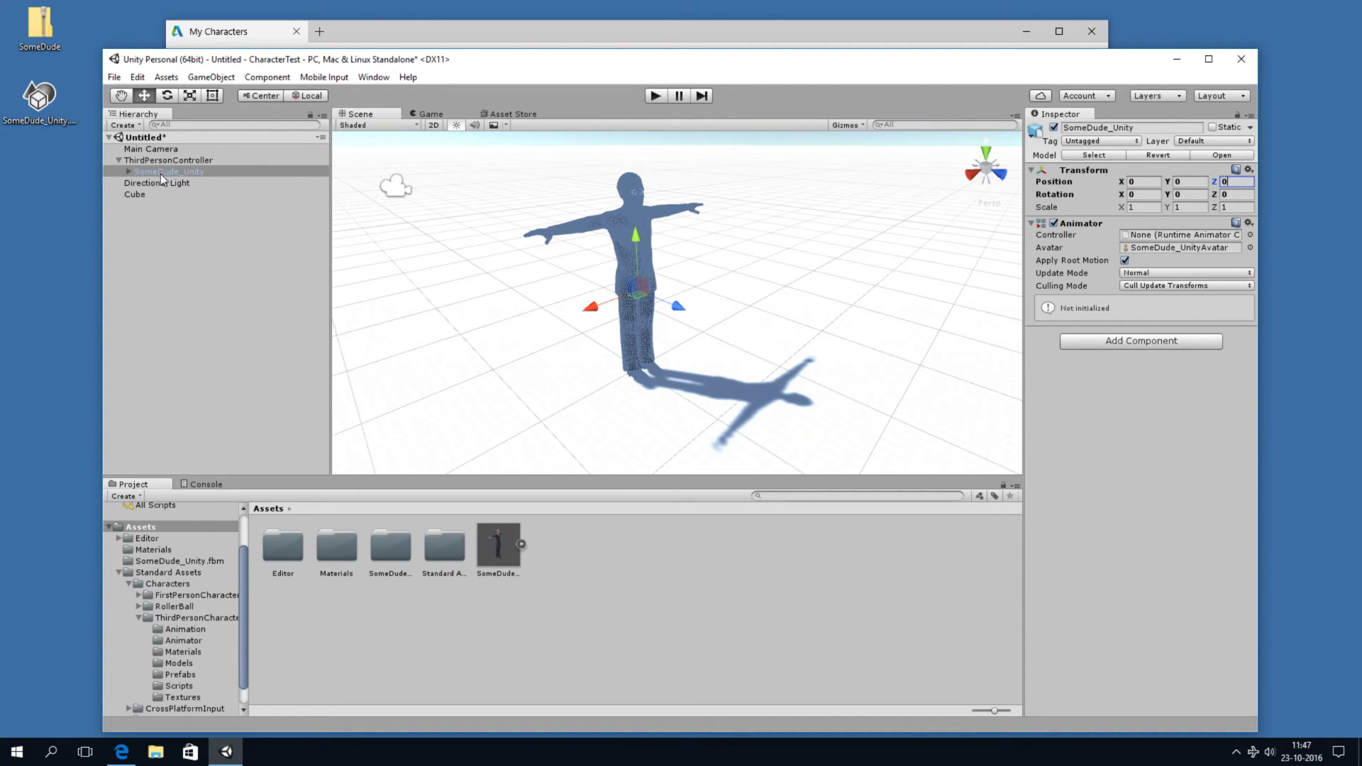
# - Assign SomeDude_UnityAvatar as the ThirdPersonController's Animator avatar and raise the controller slightly to about 0.023 in Y
pyautogui.click(183, 163)
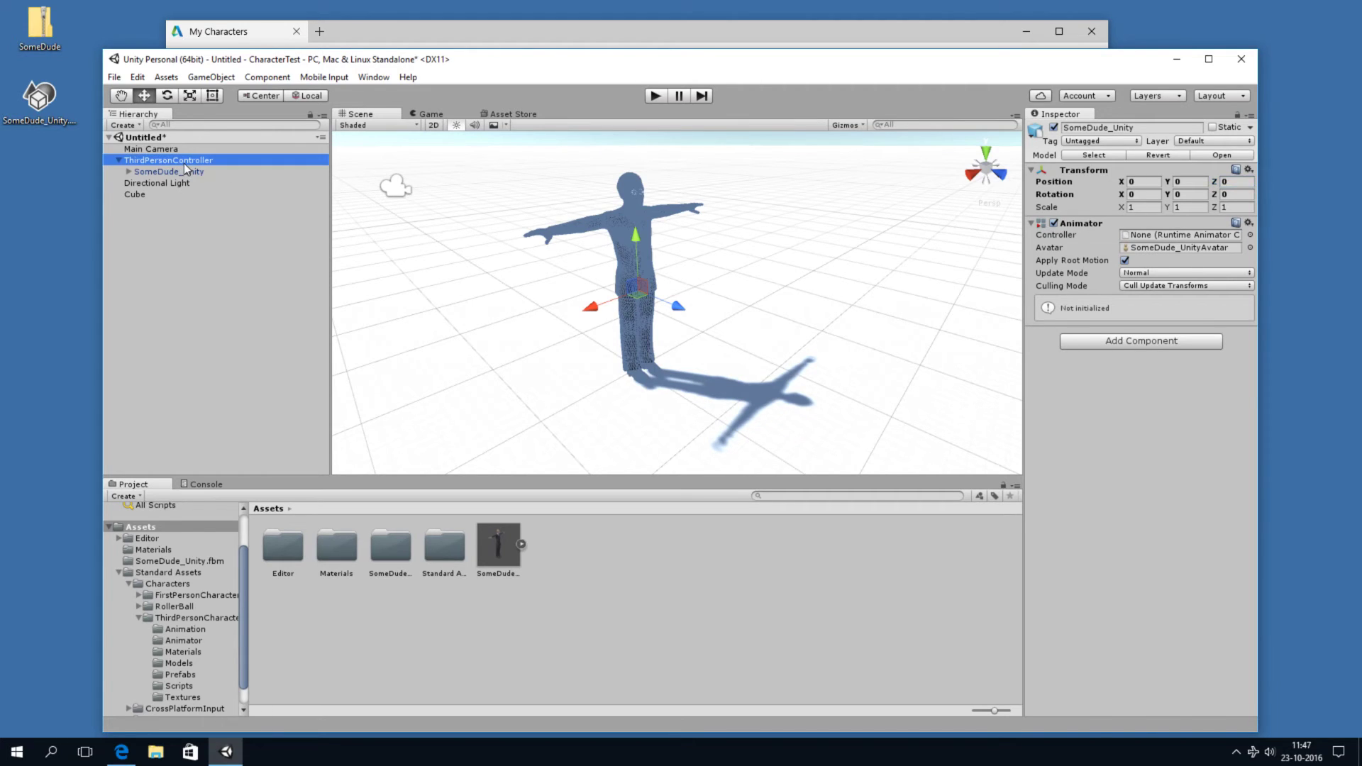
pyautogui.click(1240, 248)
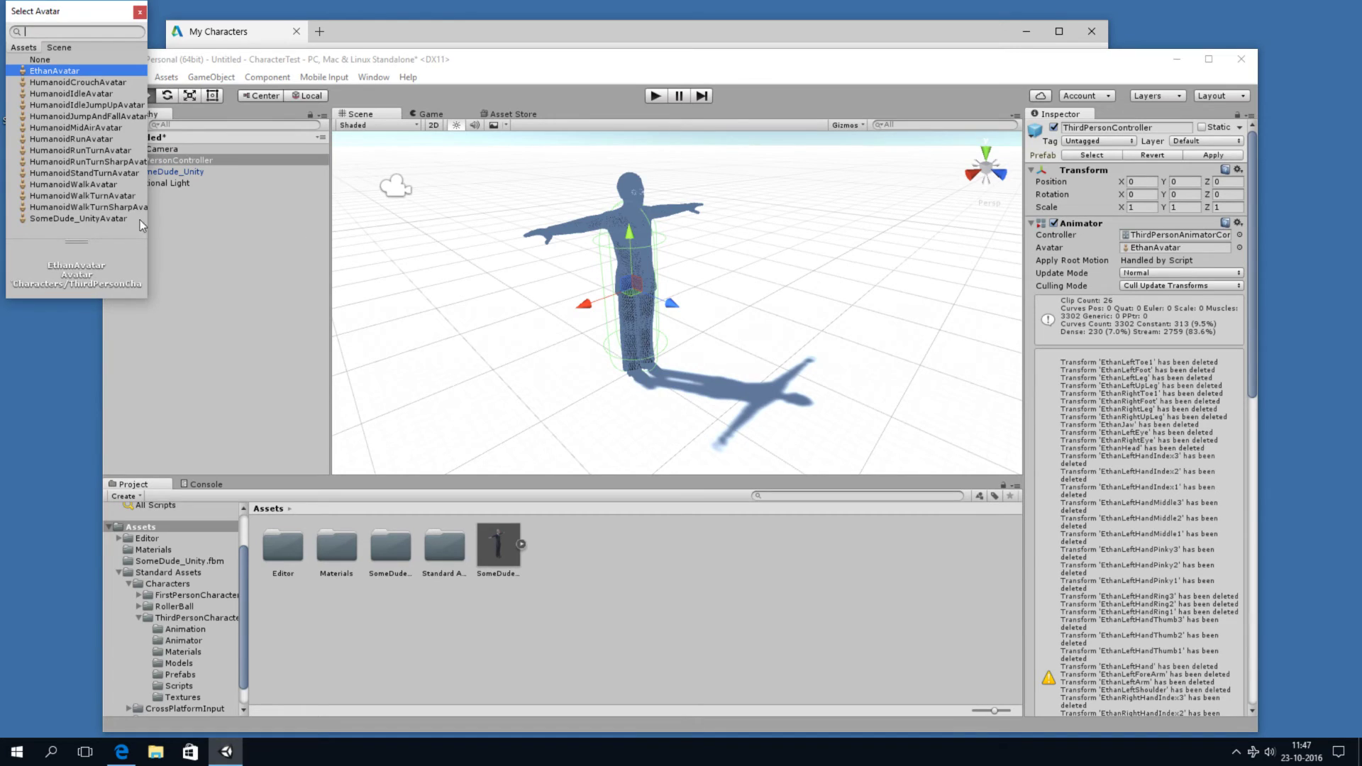
pyautogui.click(65, 219)
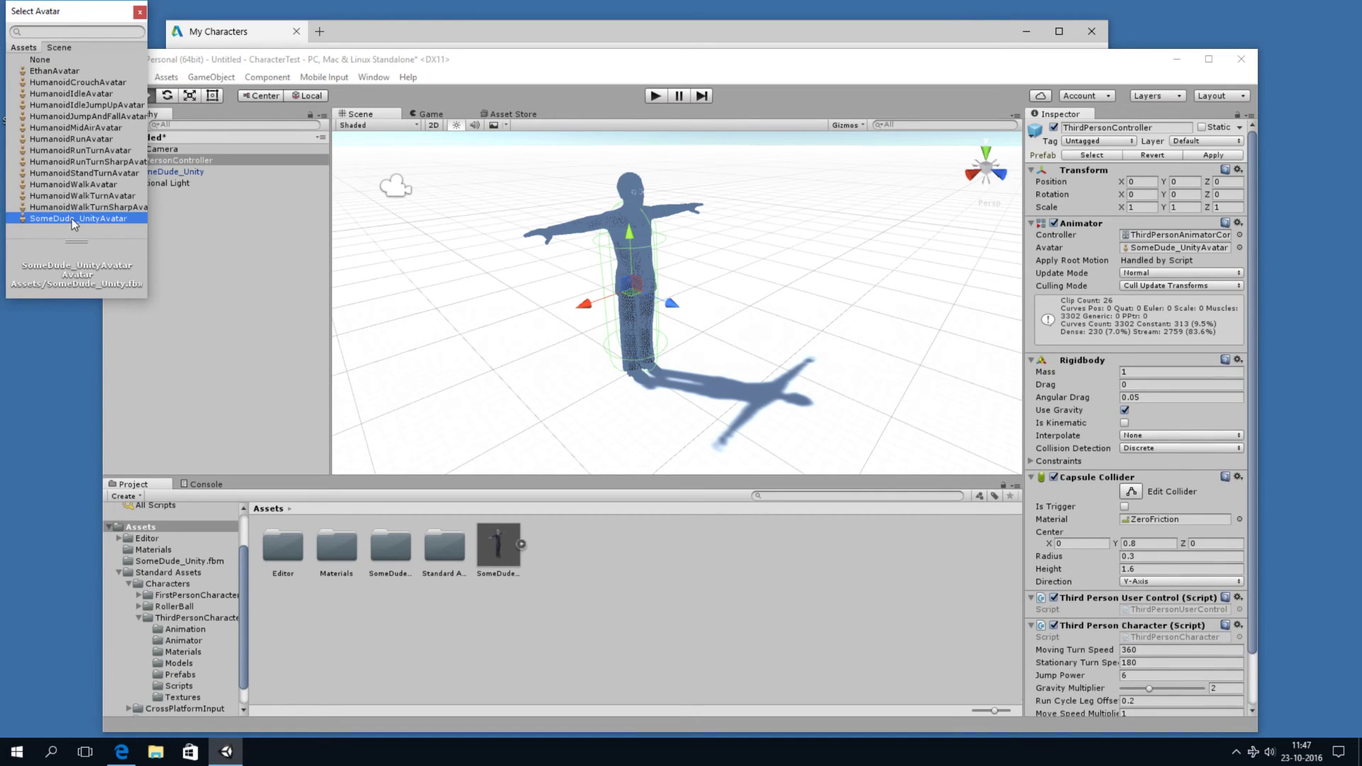
pyautogui.doubleClick(104, 219)
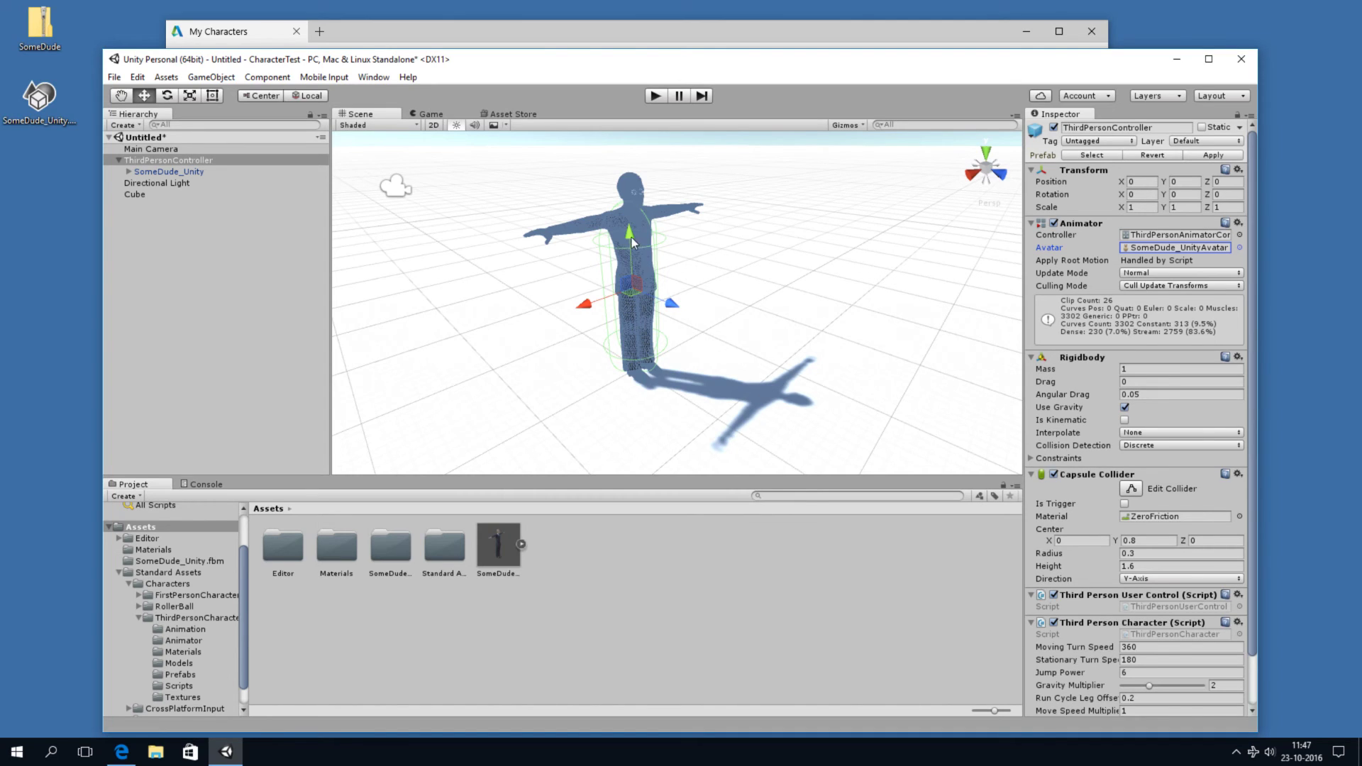
pyautogui.moveTo(627, 239); pyautogui.dragTo(629, 235)
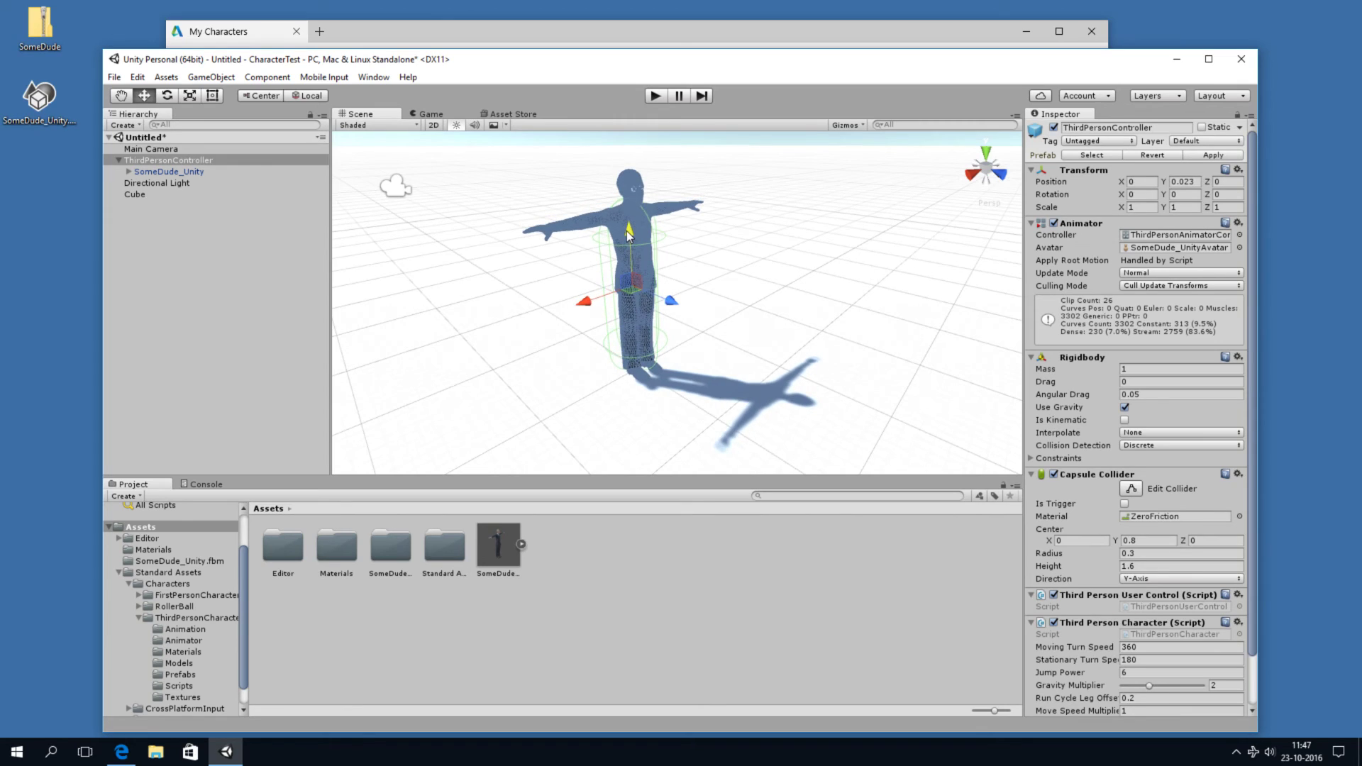
# - Run the game, walk the character around in all directions to check its animations, and stop the game
pyautogui.click(656, 101)
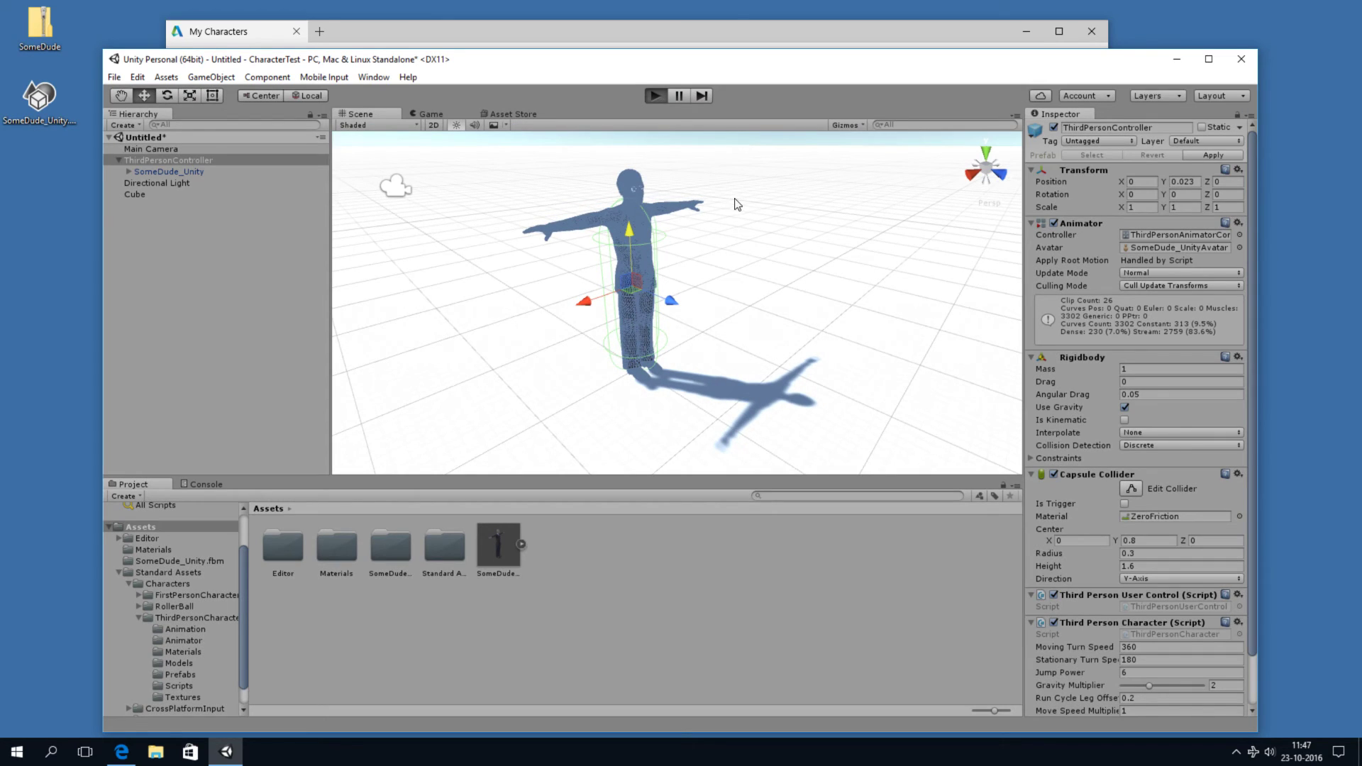
pyautogui.press('s')
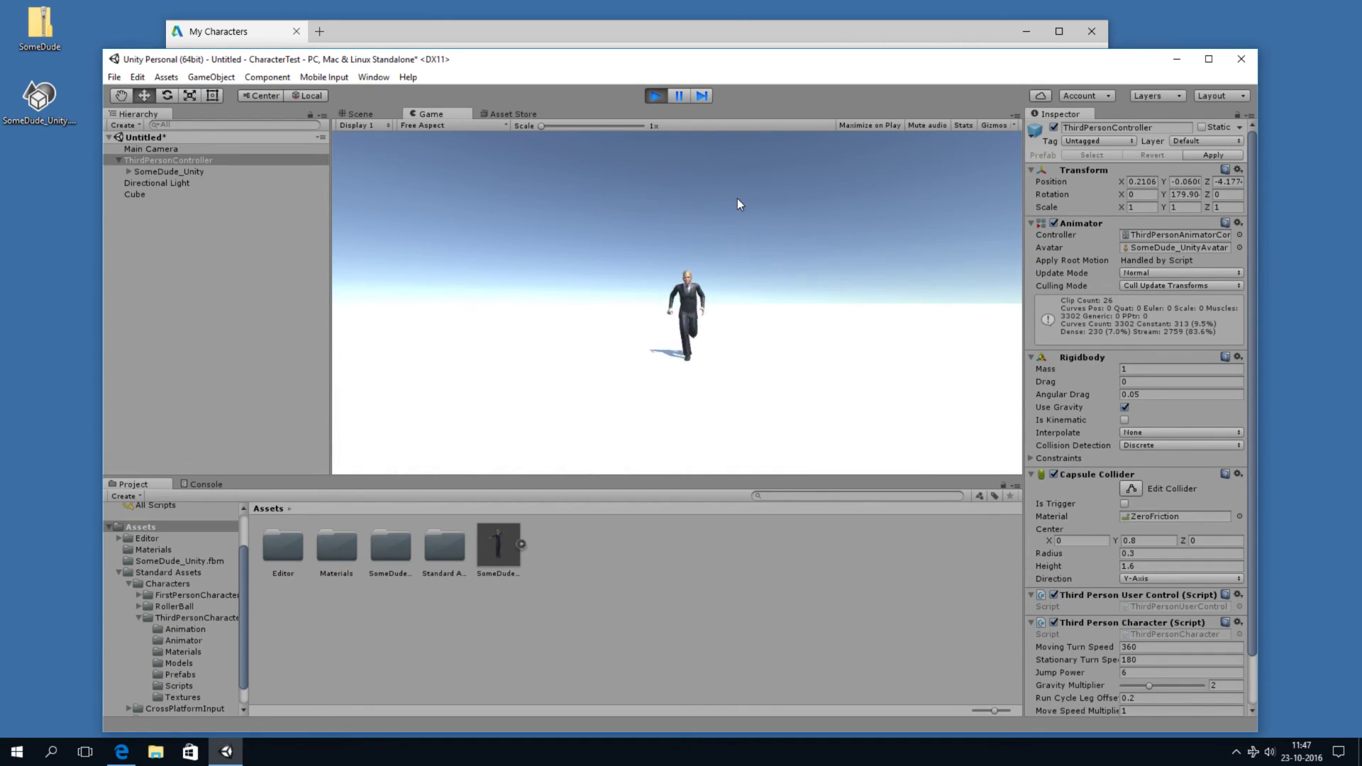
pyautogui.press('a')
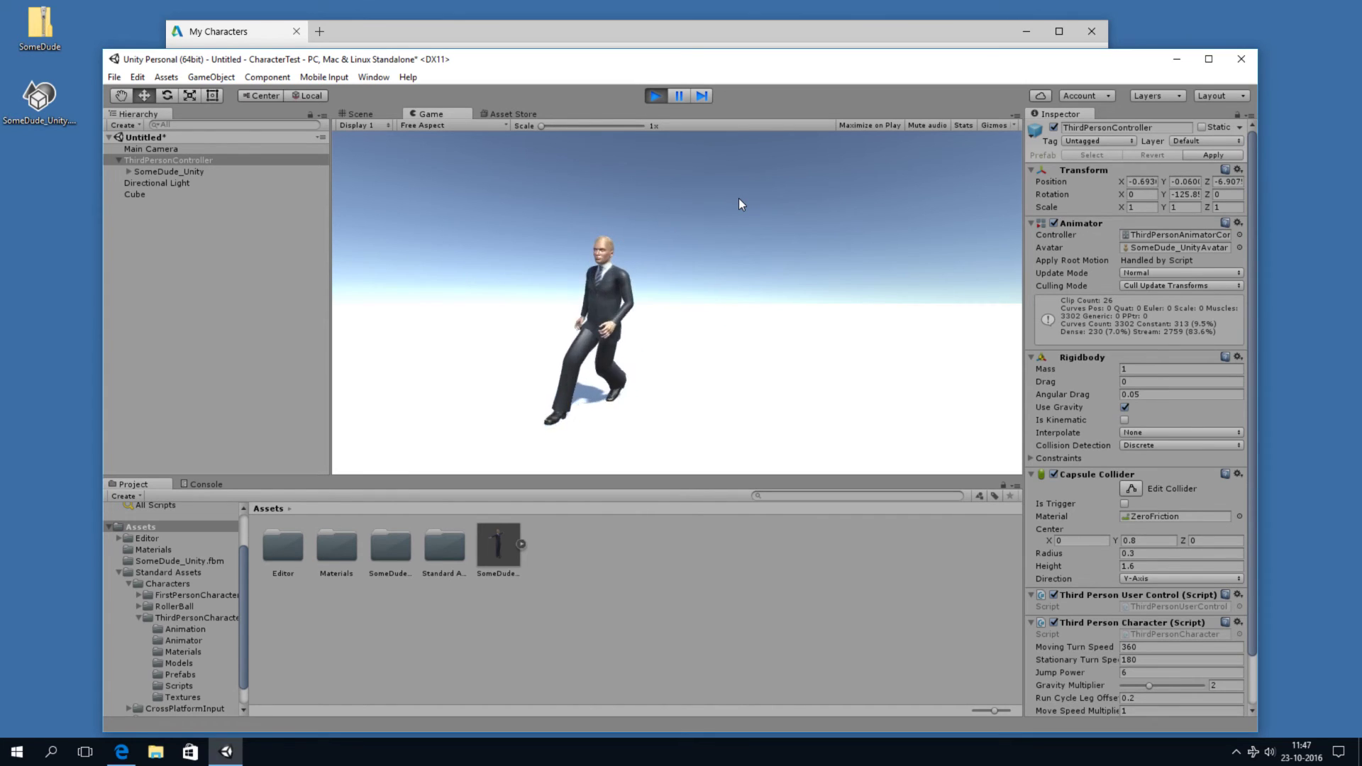
pyautogui.press('d')
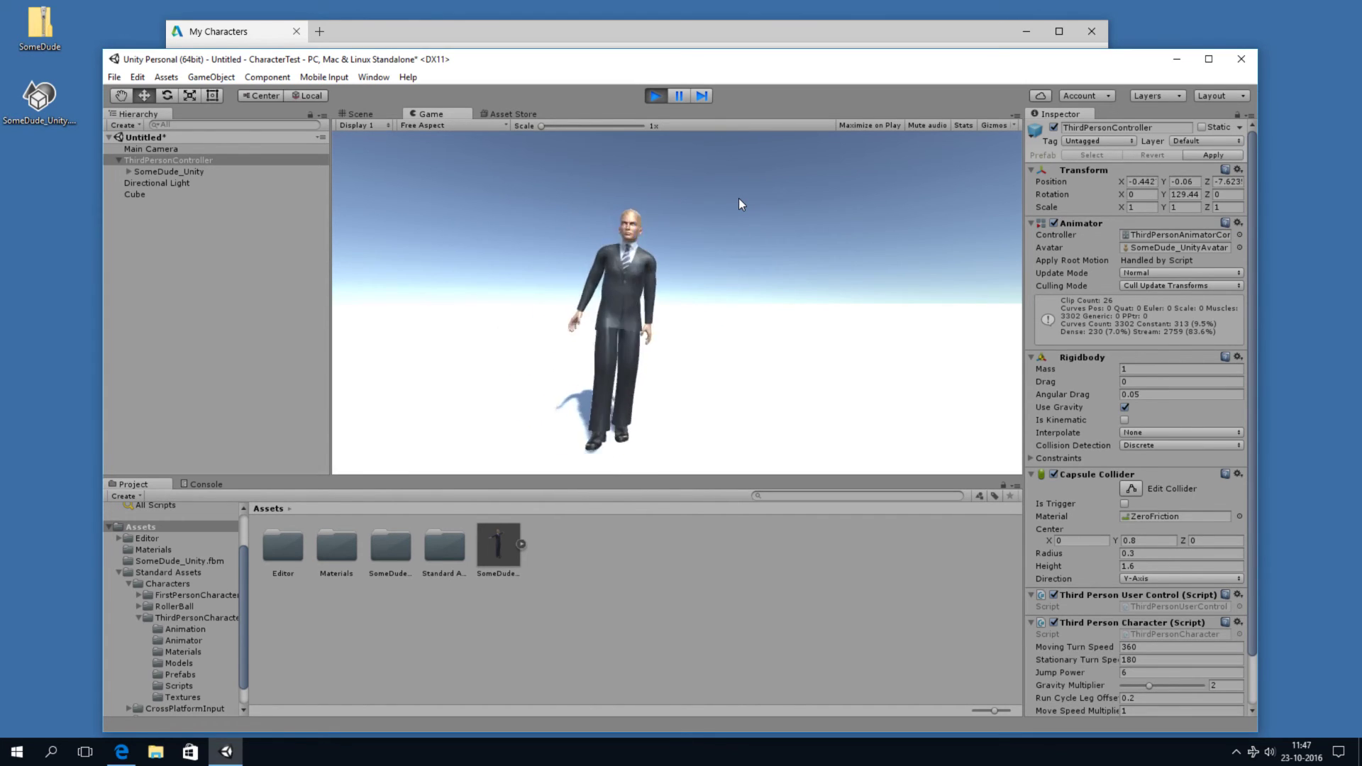
pyautogui.press('w')
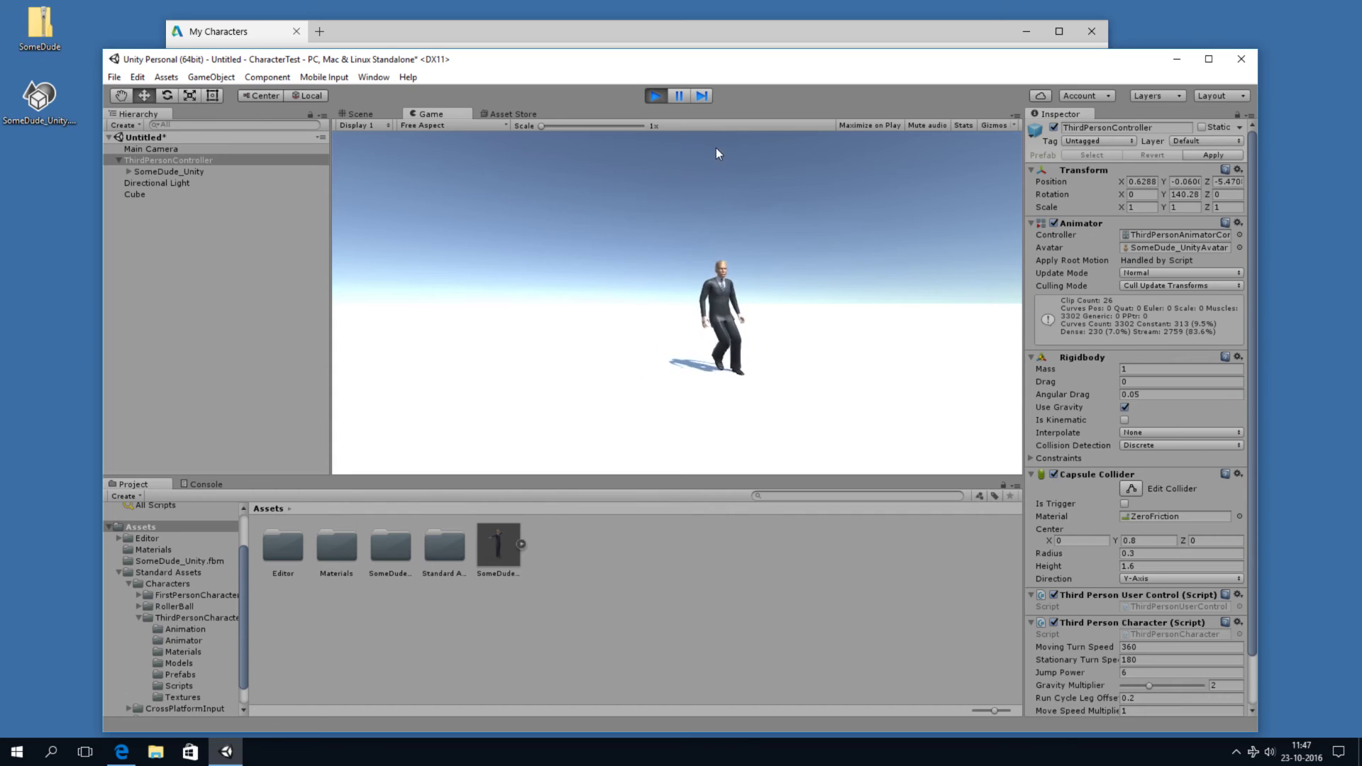
pyautogui.press('s')
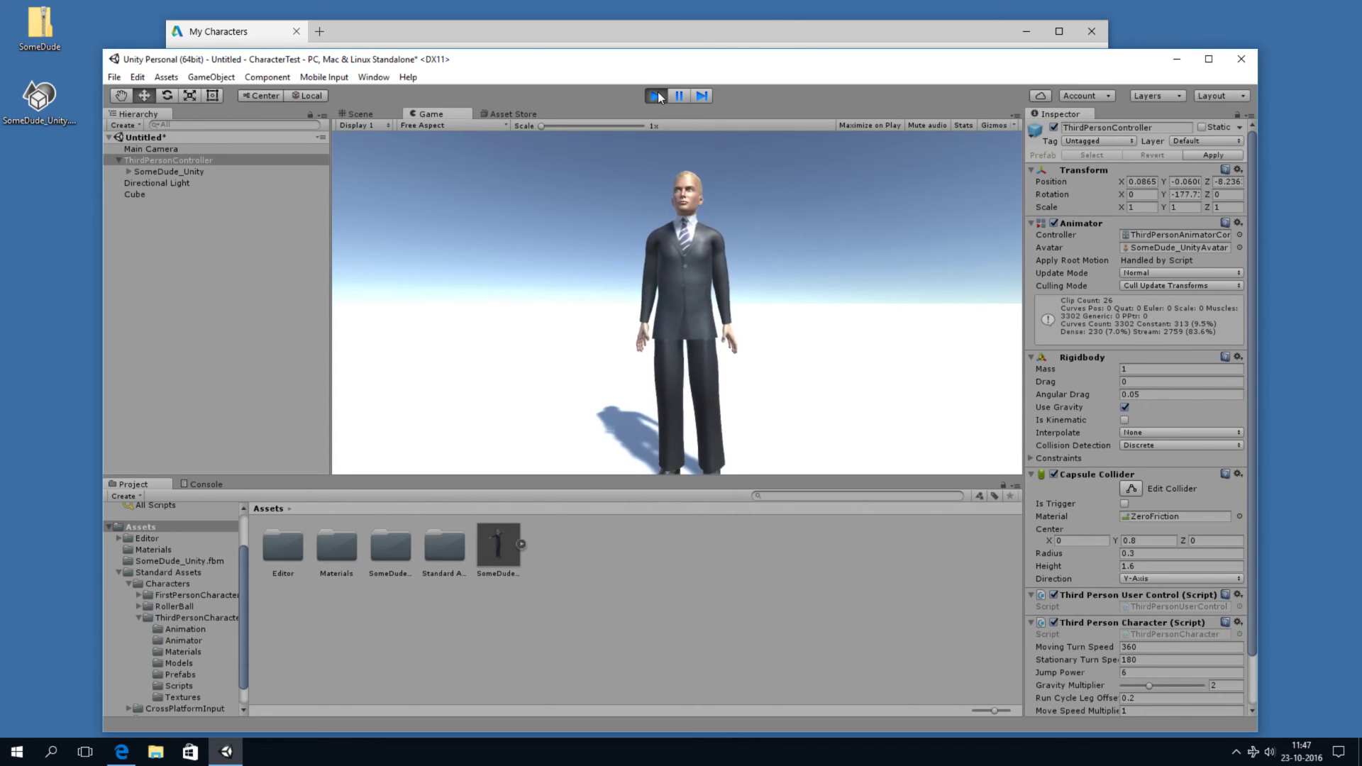
pyautogui.click(657, 96)
# - Disable the Animator component on the SomeDude_Unity child object and reselect ThirdPersonController
pyautogui.click(162, 173)
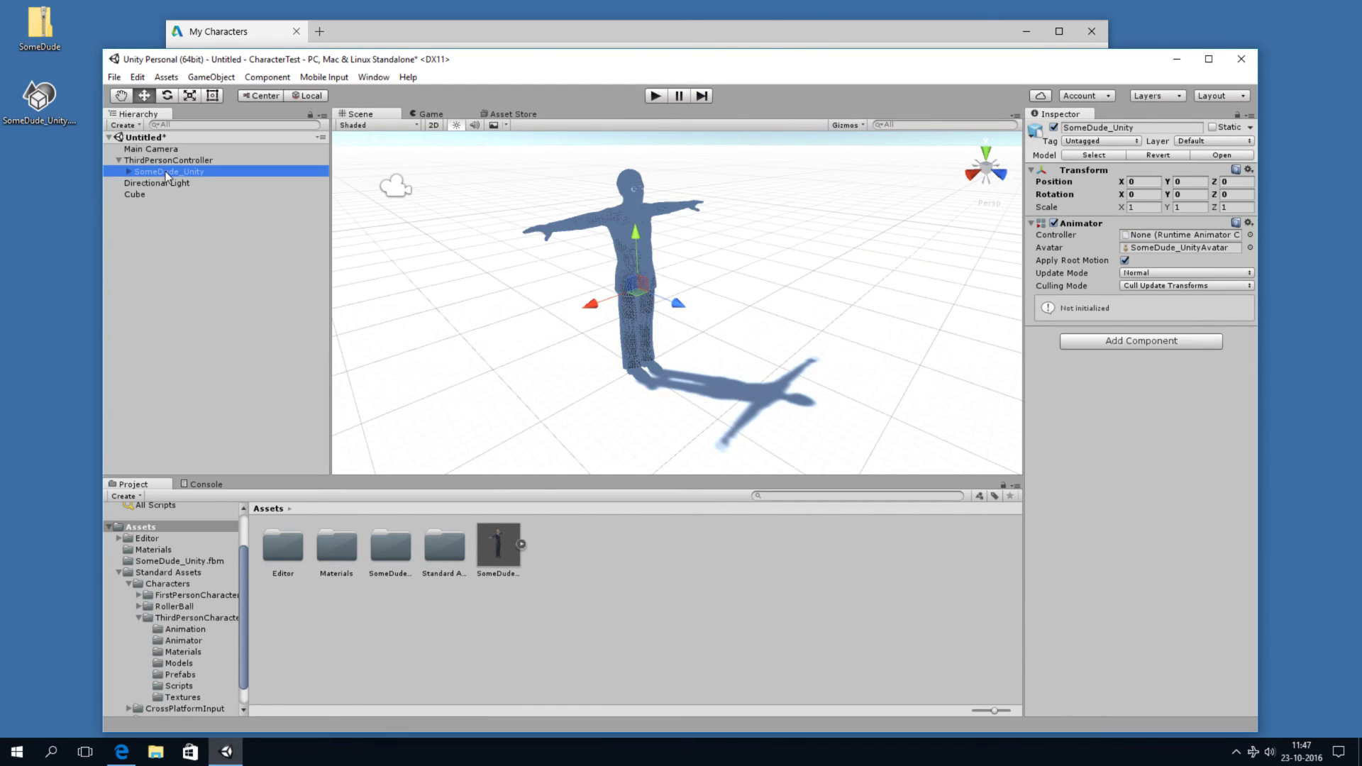
pyautogui.click(1054, 224)
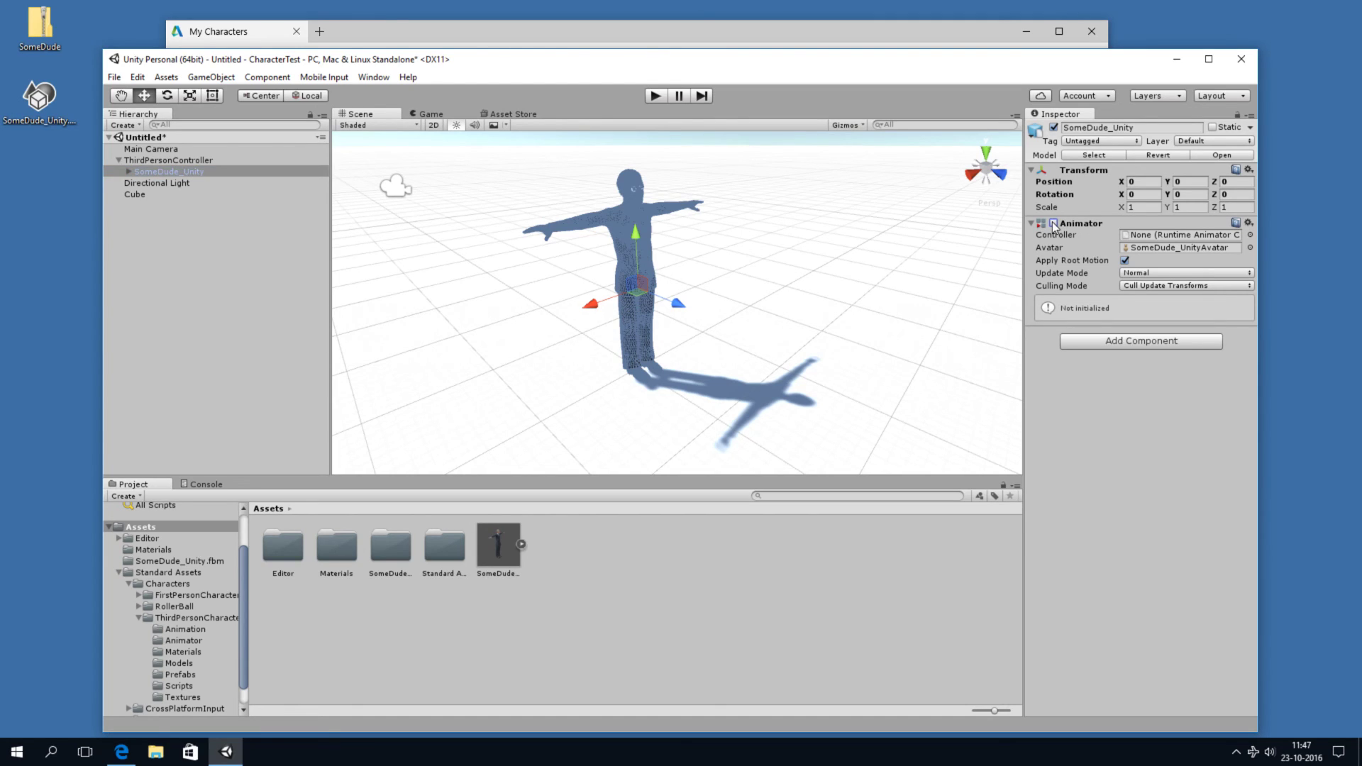
pyautogui.click(211, 160)
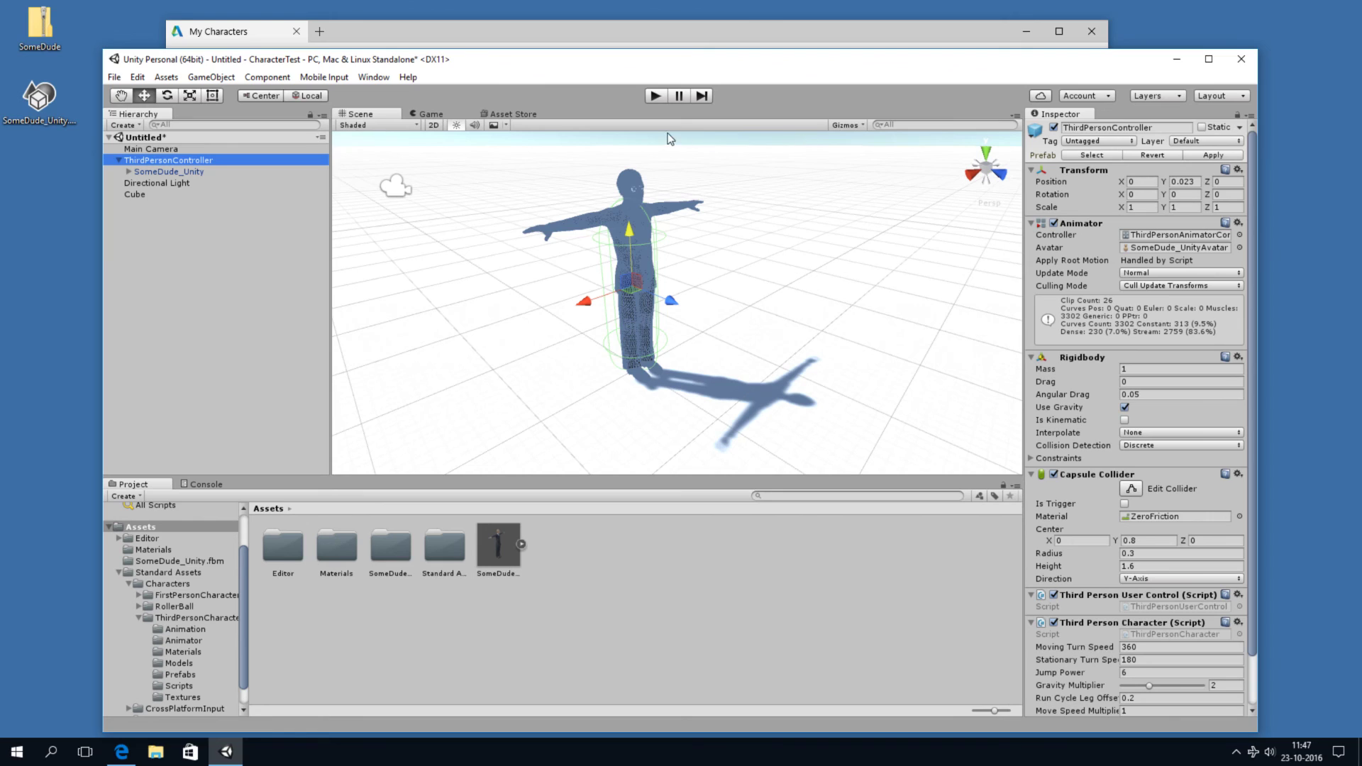
# - Run the game again and move the character around to check its running, walking and turning with the child's Animator disabled
pyautogui.click(653, 102)
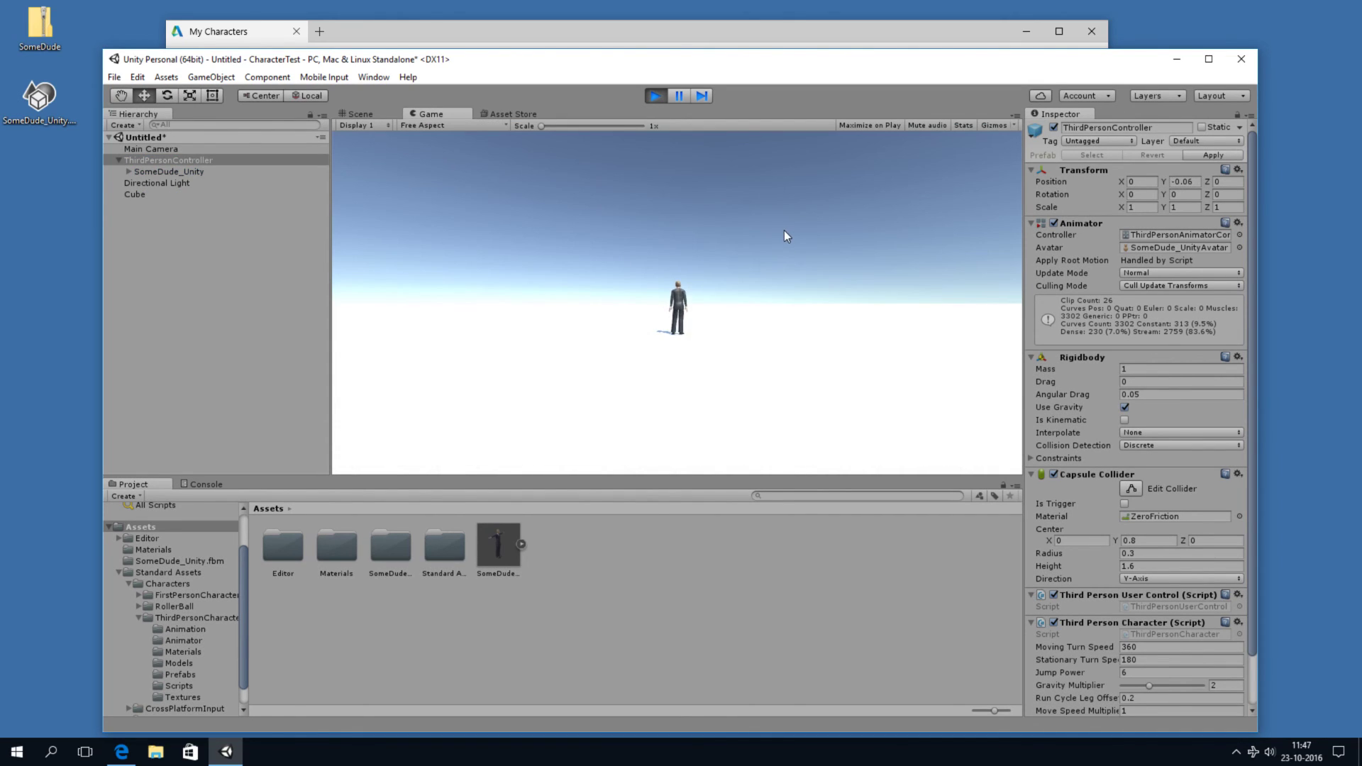
pyautogui.press('s')
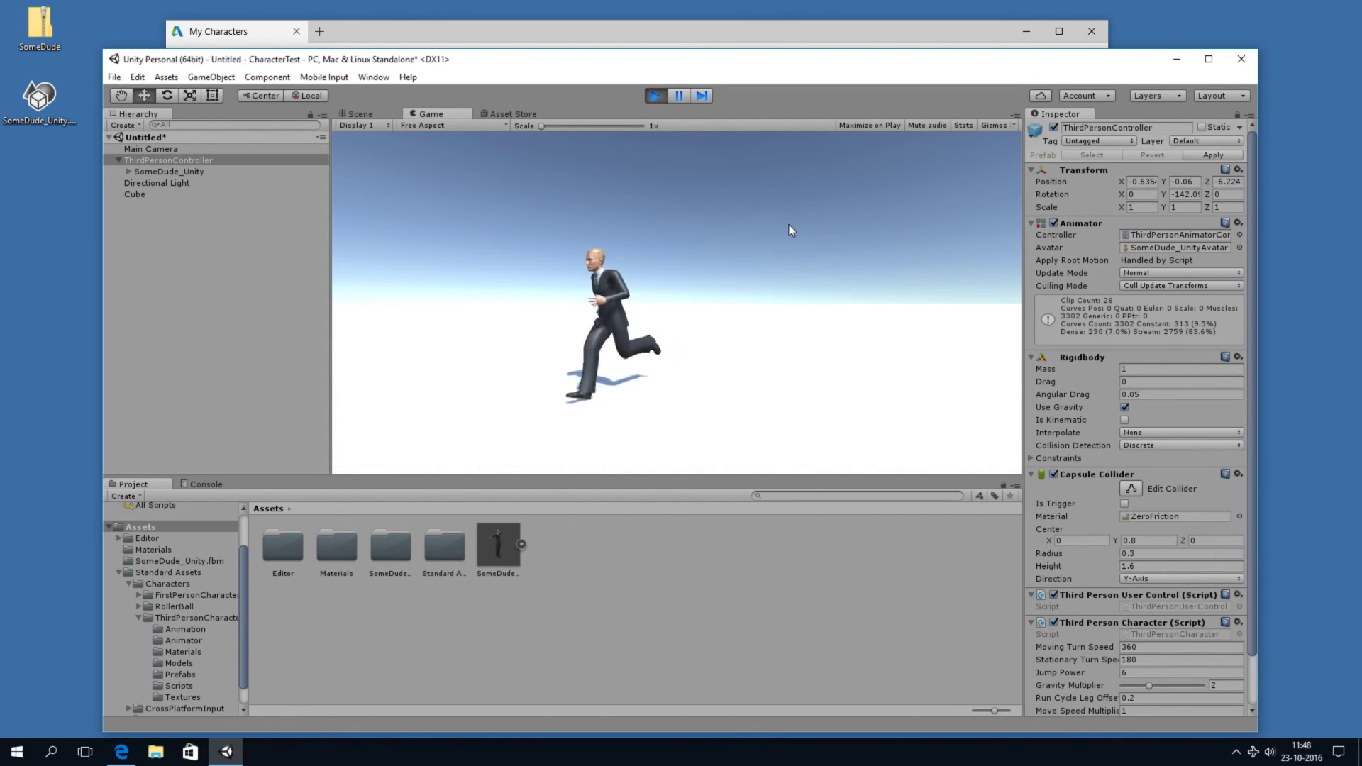
pyautogui.press('d')
pyautogui.press('w')
pyautogui.press('a')
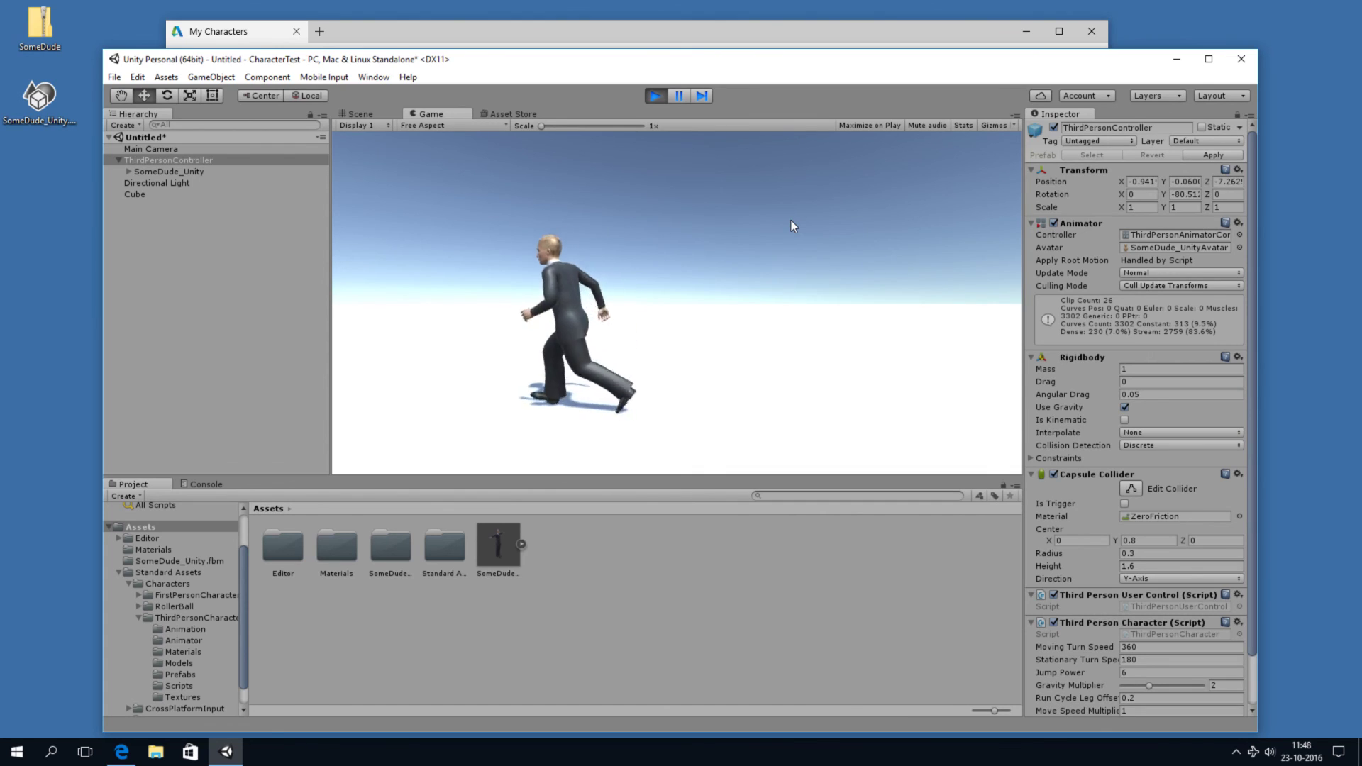
pyautogui.press('d')
pyautogui.press('s')
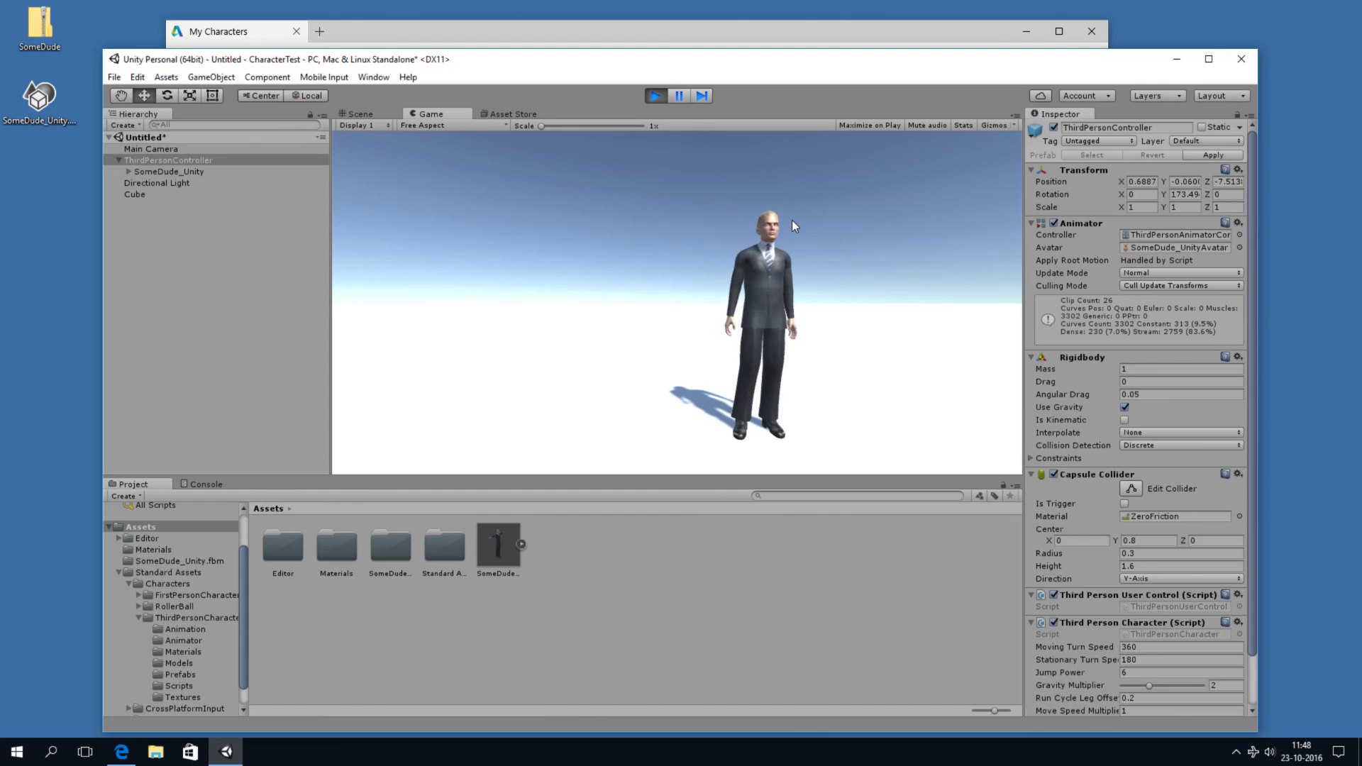
pyautogui.press('a')
pyautogui.press('a')
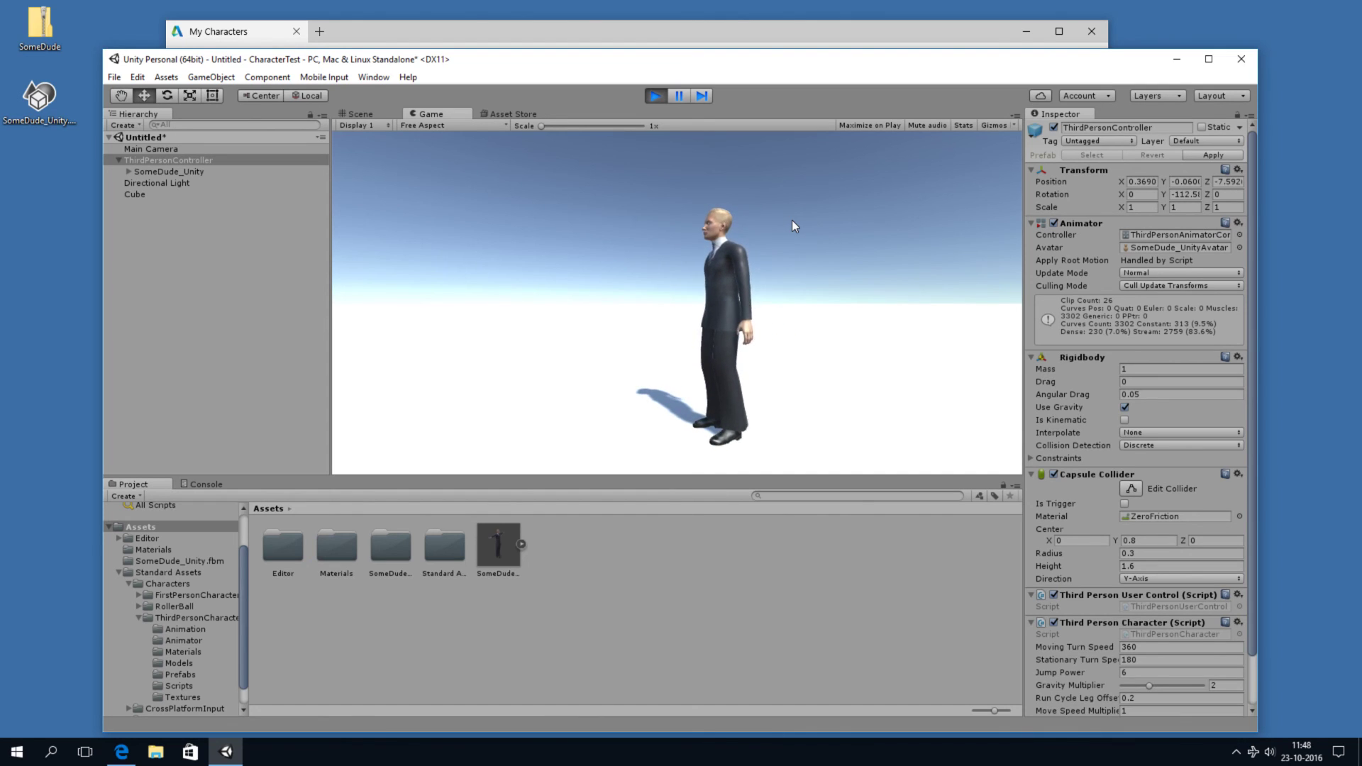
pyautogui.press('a')
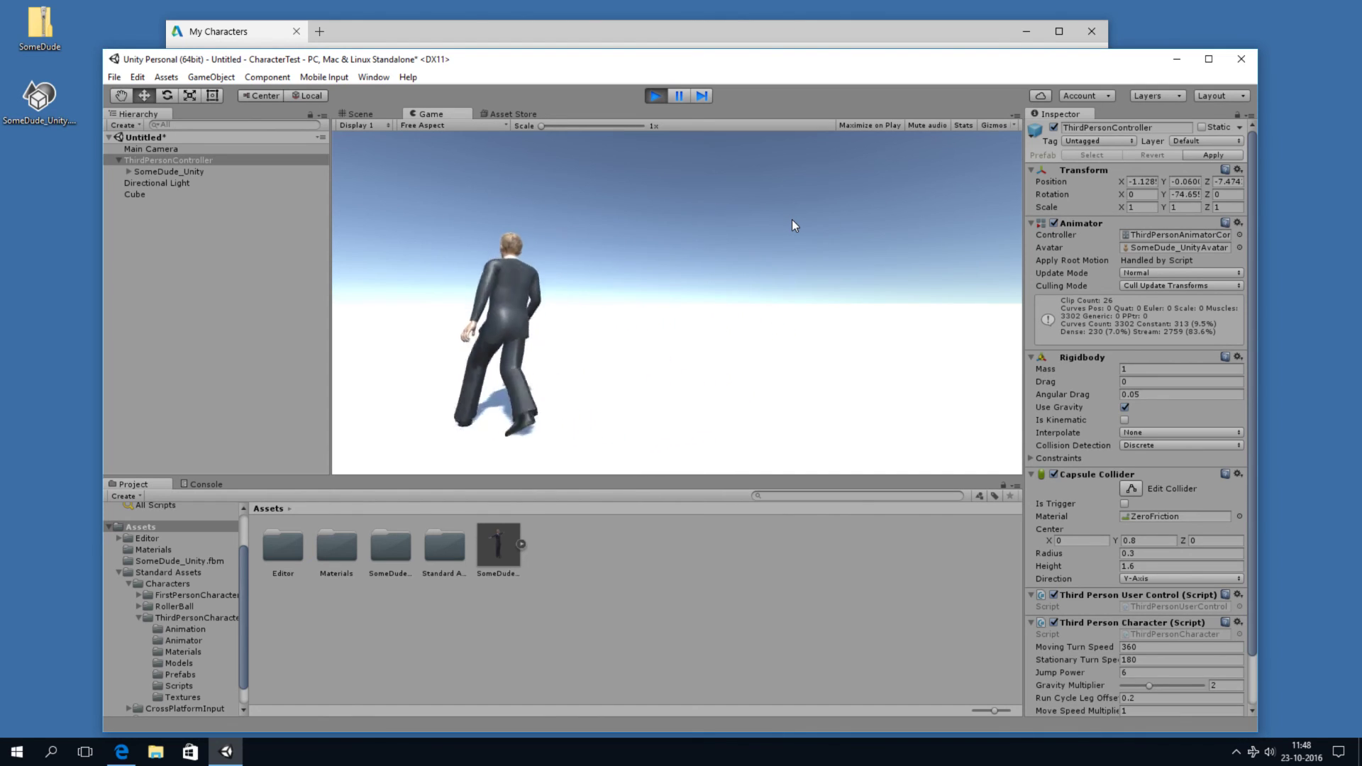
pyautogui.press('s')
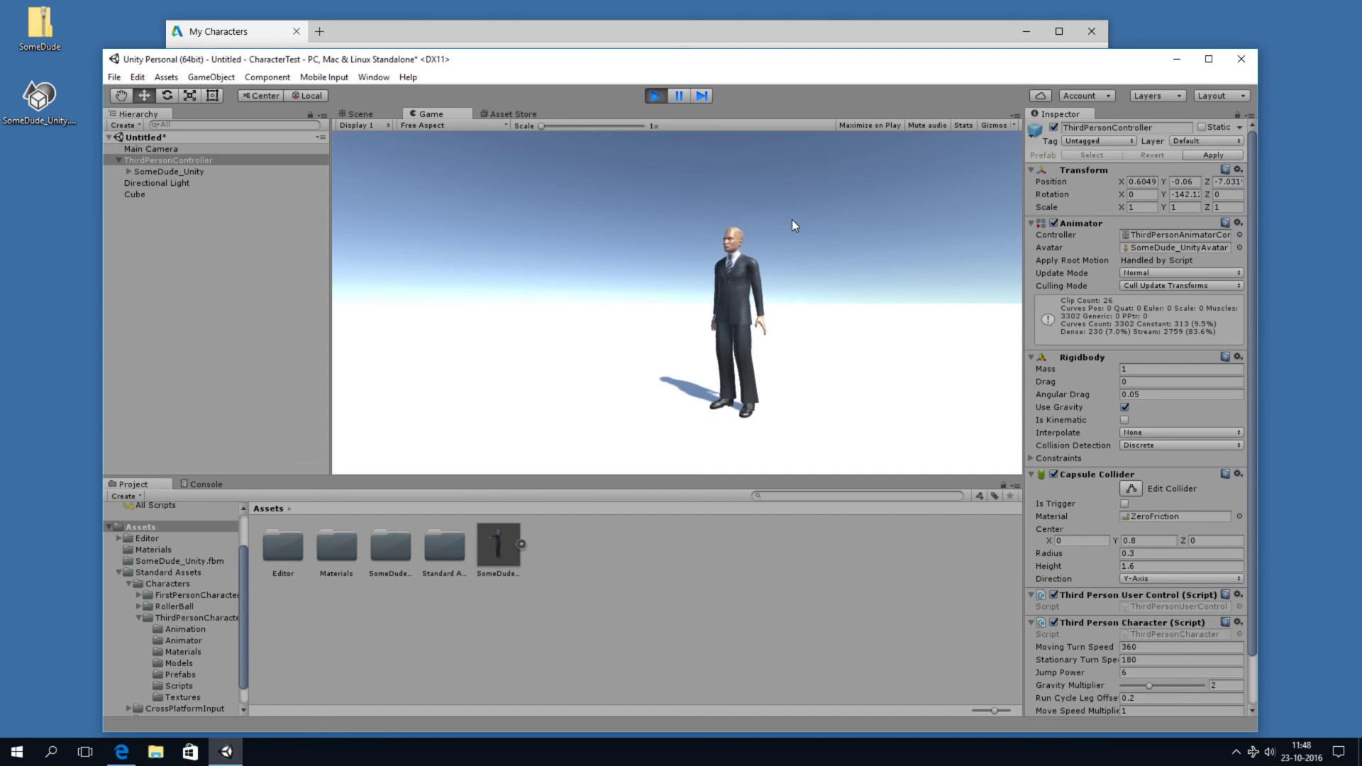
pyautogui.press('a')
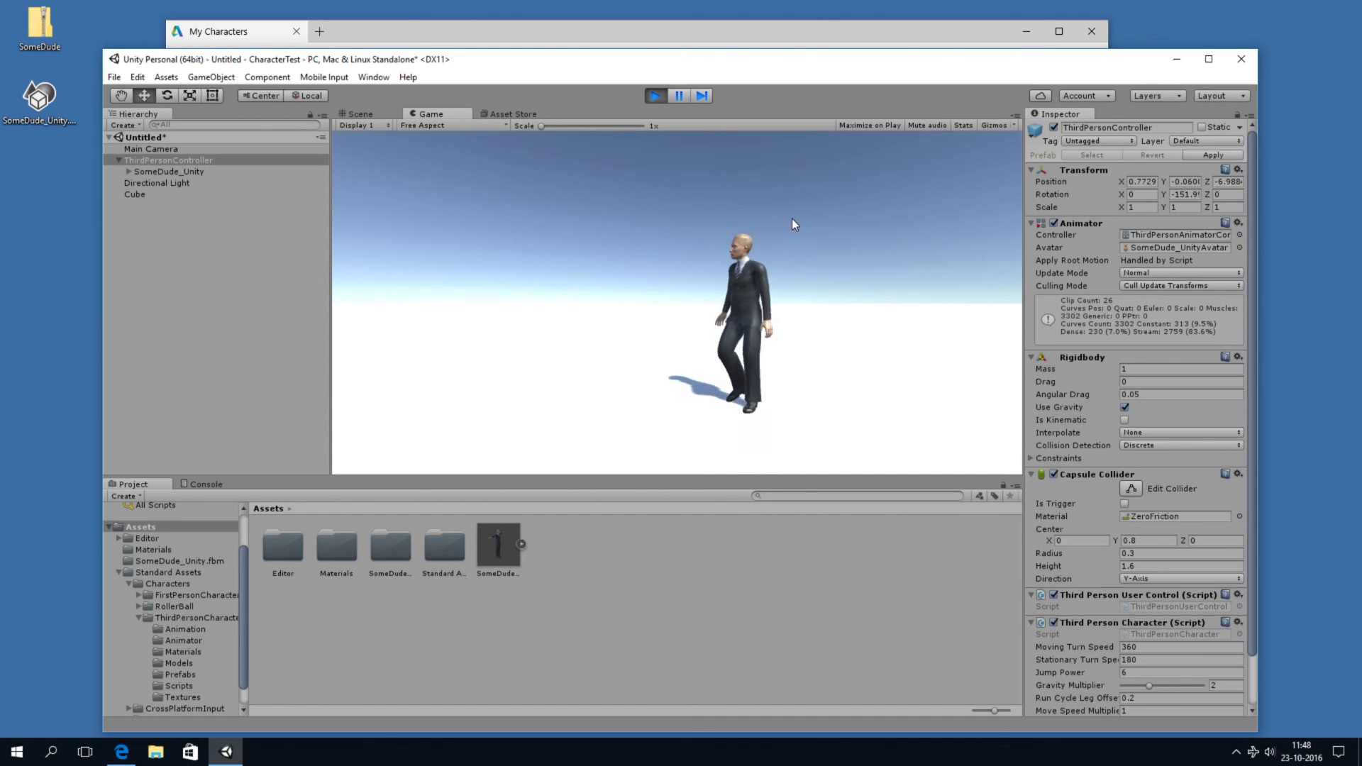